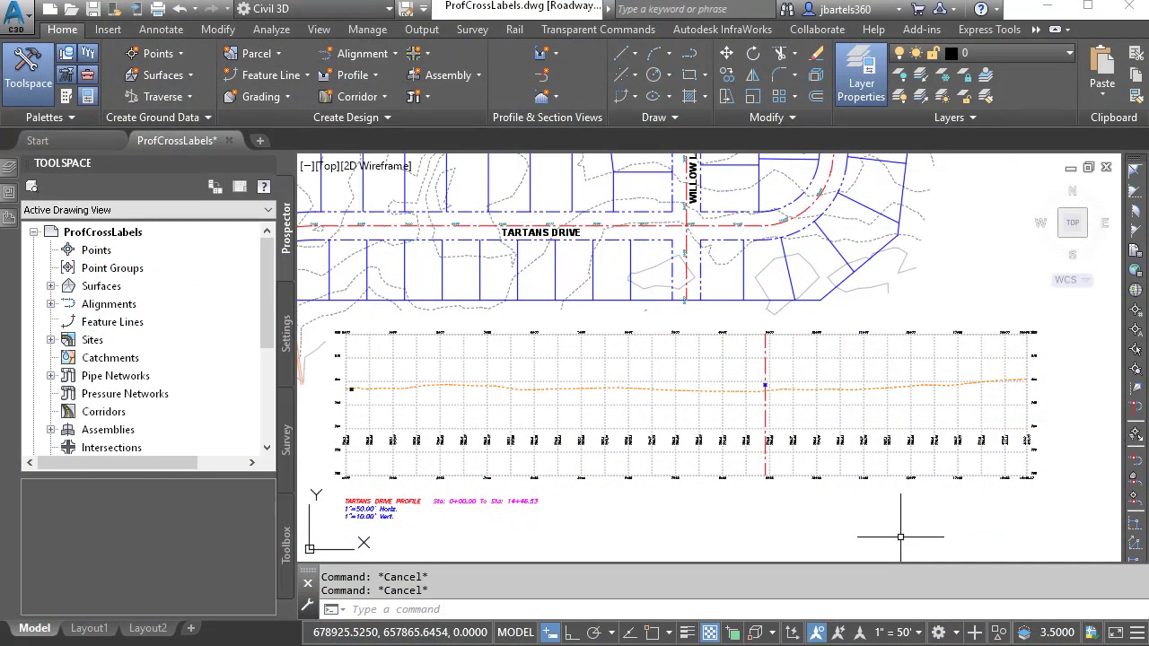
- Zoom in on the feature line crossing marker on the Tartans Drive profile
{"action": "scroll", "coordinate": [768, 386], "scroll_direction": "up", "scroll_amount": 7}
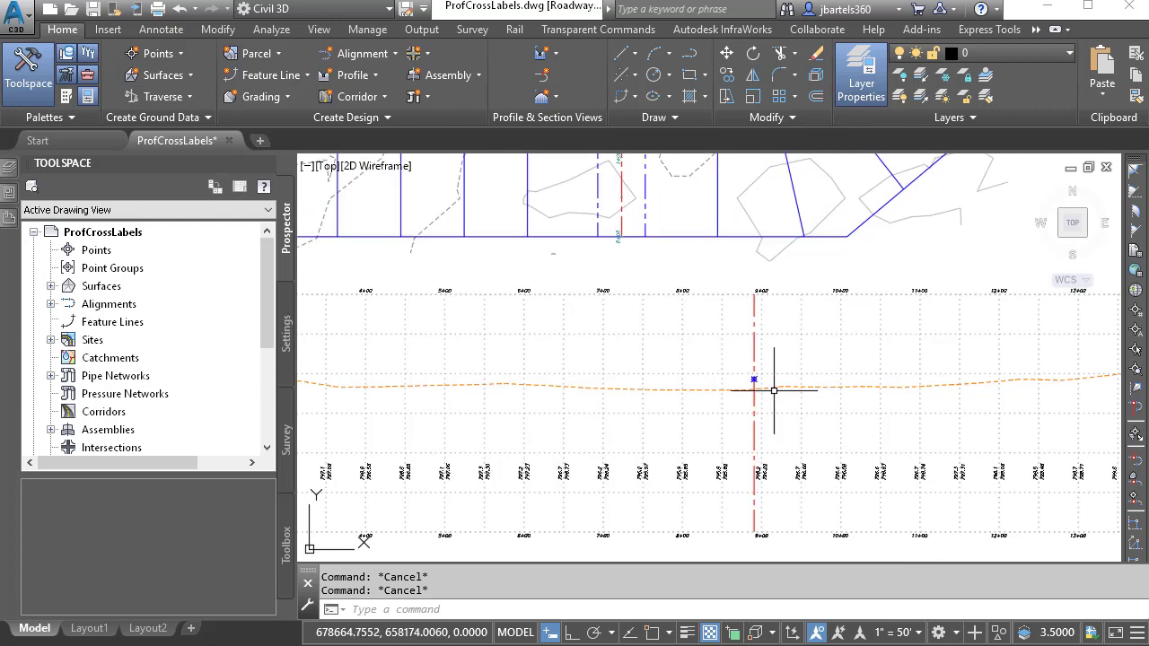
{"action": "scroll", "coordinate": [742, 388], "scroll_direction": "up", "scroll_amount": 1}
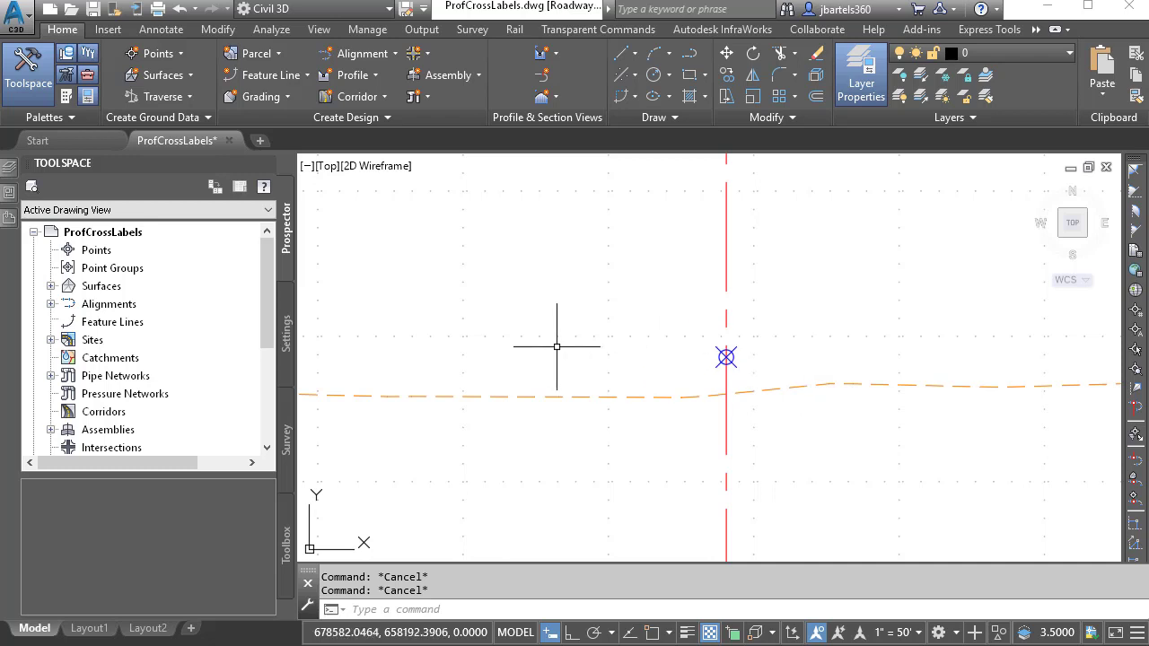
- Create a new style under Profile View > Label Styles > Crossing in Toolspace Settings
{"action": "left_click", "coordinate": [286, 334]}
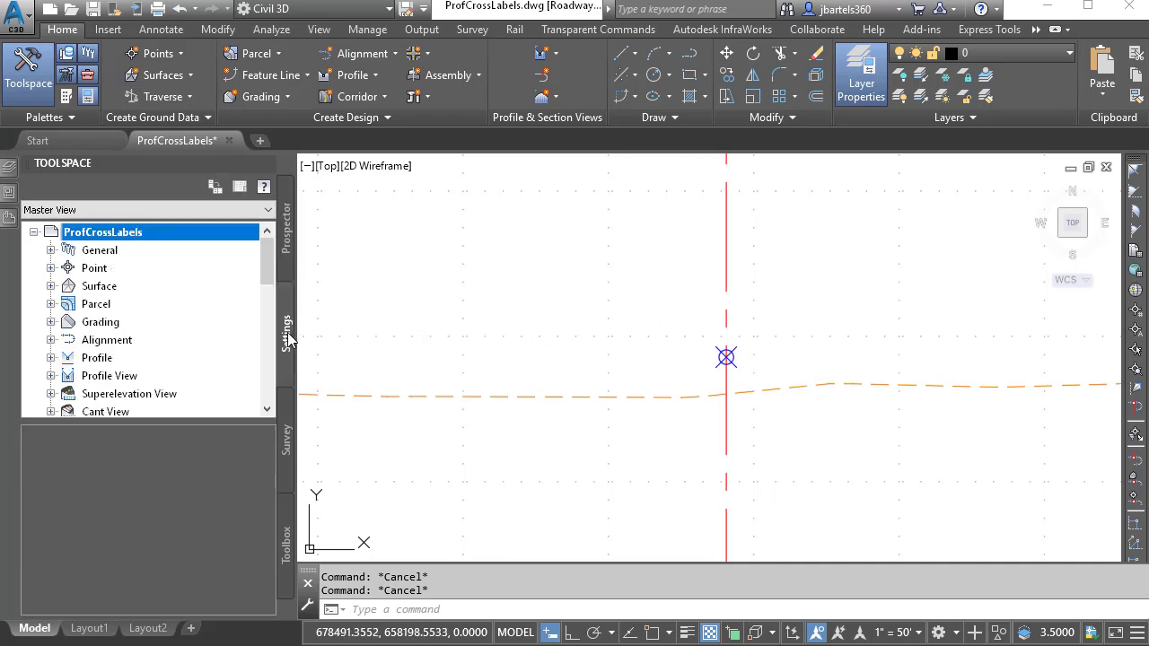
{"action": "left_click", "coordinate": [51, 375]}
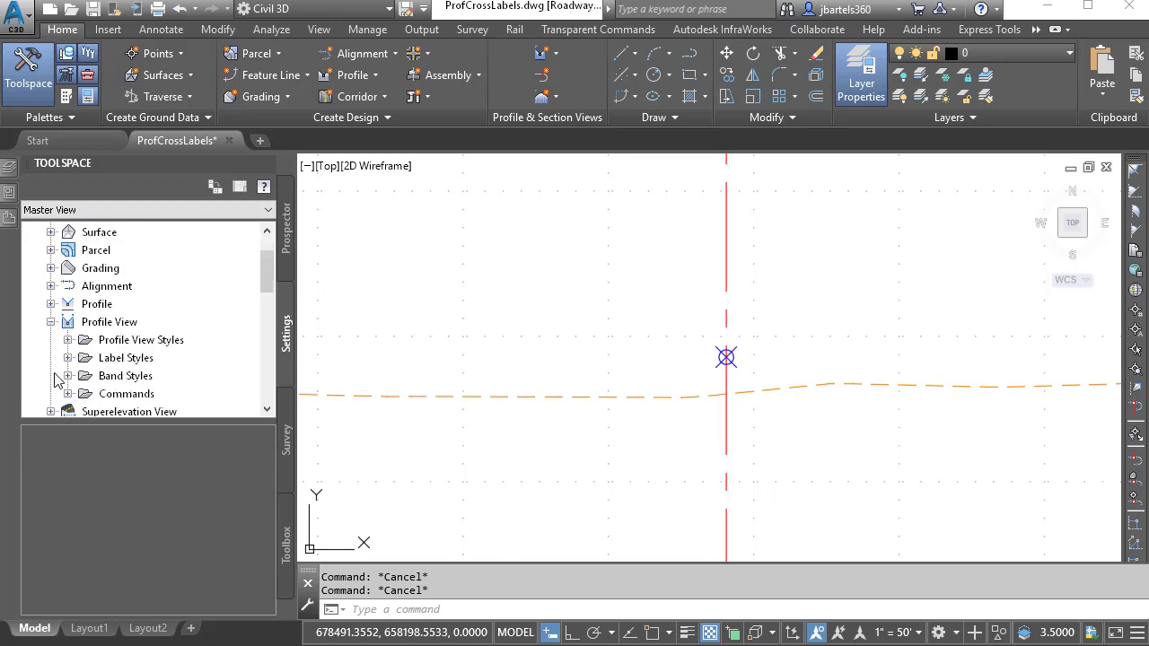
{"action": "left_click", "coordinate": [68, 358]}
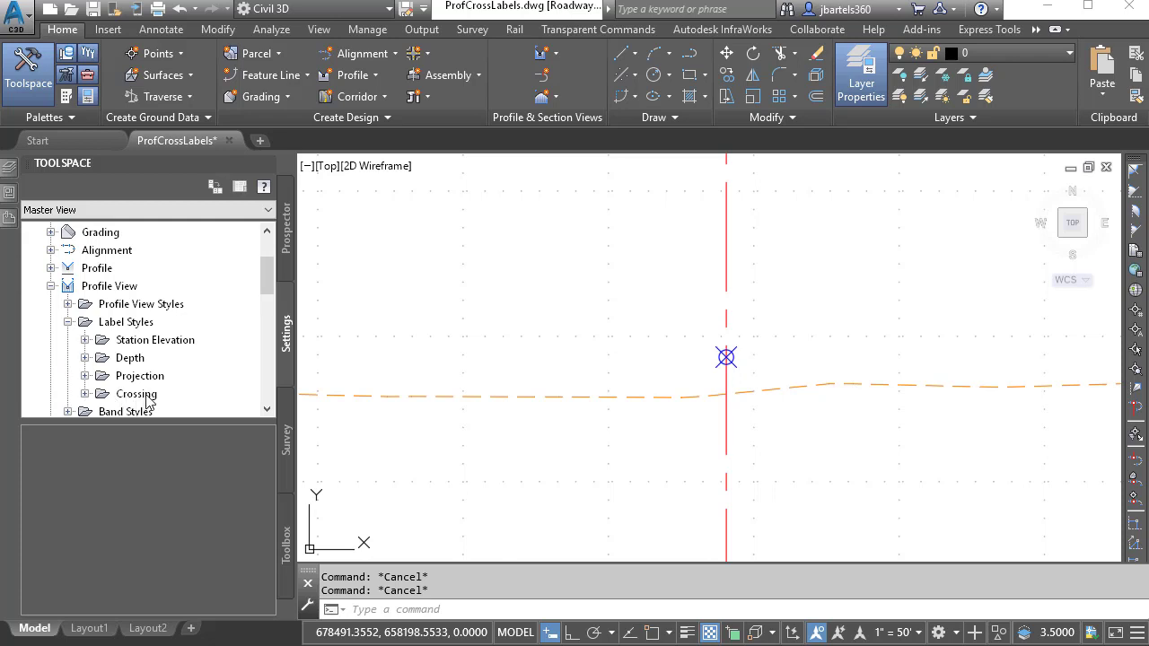
{"action": "left_click", "coordinate": [85, 394]}
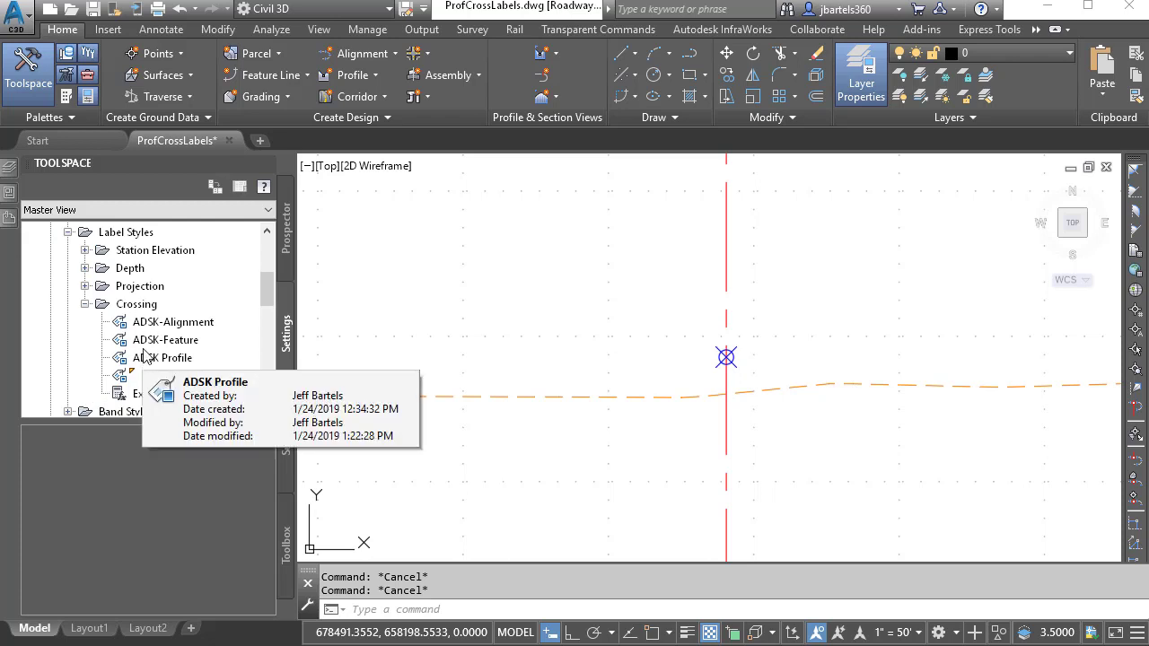
{"action": "right_click", "coordinate": [136, 306]}
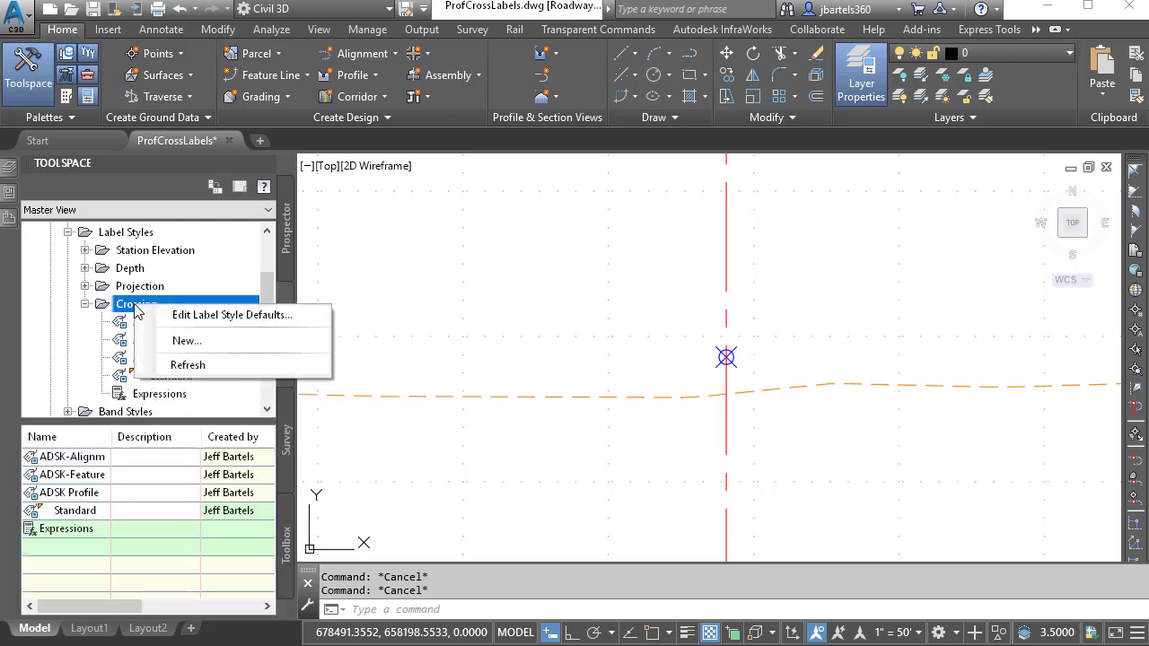
{"action": "left_click", "coordinate": [180, 341]}
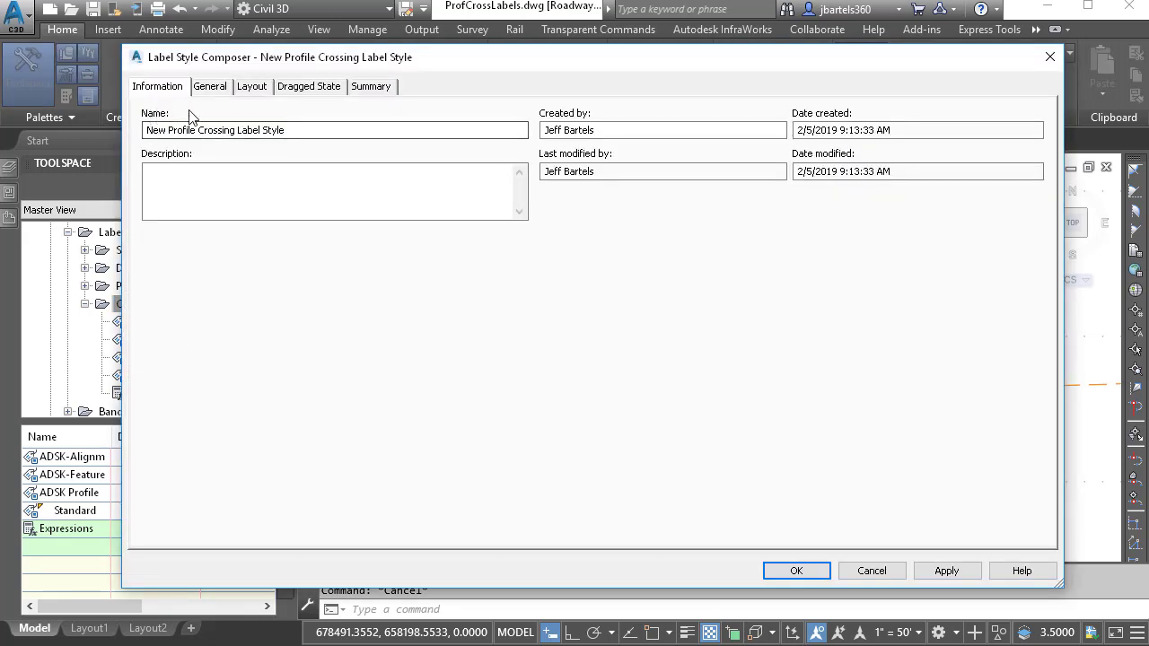
- Rename the new crossing label style to '[profile] label' and check its General properties
{"action": "left_click_drag", "start_coordinate": [323, 130], "coordinate": [145, 130]}
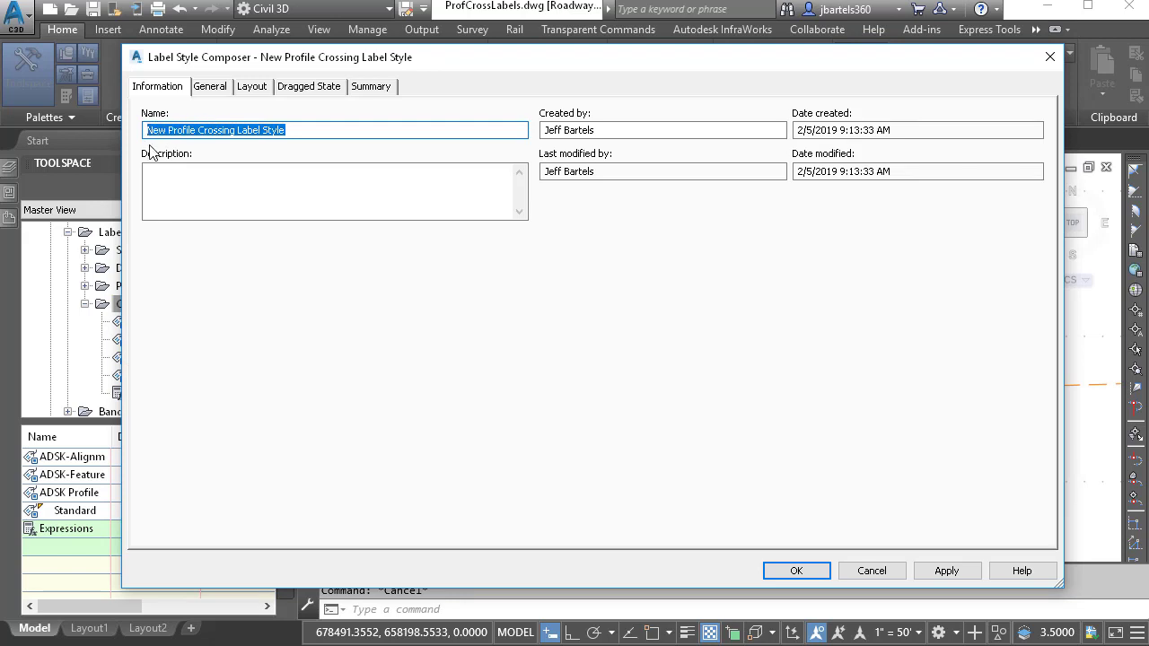
{"action": "type", "text": "[profile] label"}
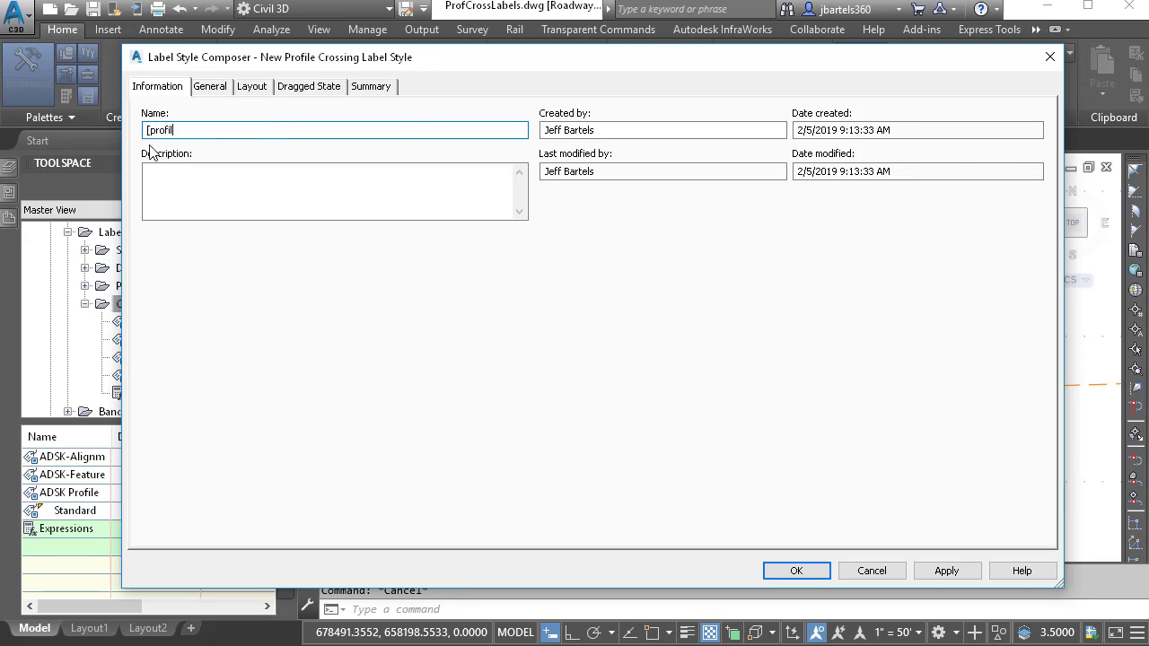
{"action": "left_click", "coordinate": [217, 95]}
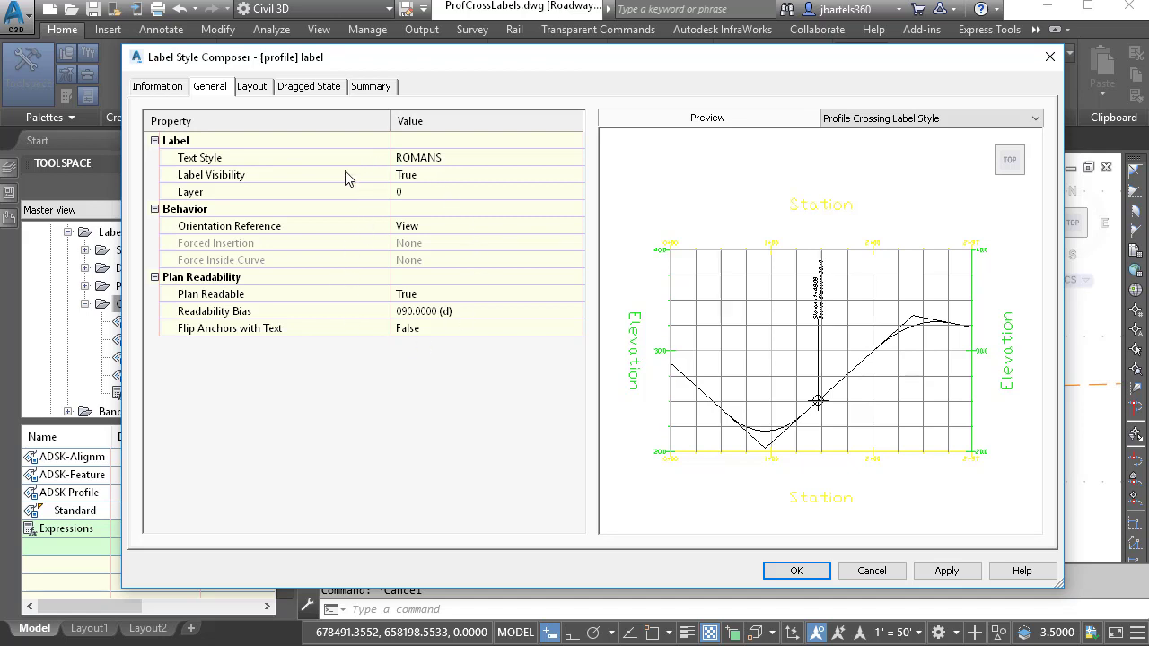
- Review the style's existing layout components in a zoomed, centred preview
{"action": "left_click", "coordinate": [252, 87]}
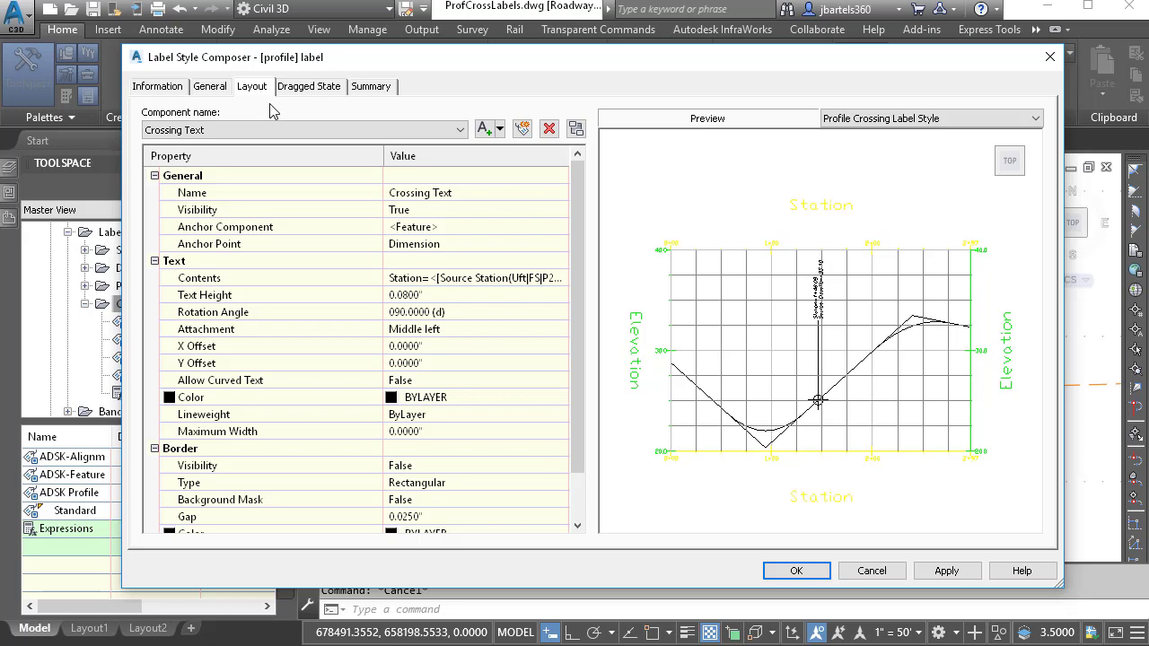
{"action": "scroll", "coordinate": [838, 353], "scroll_direction": "up", "scroll_amount": 1}
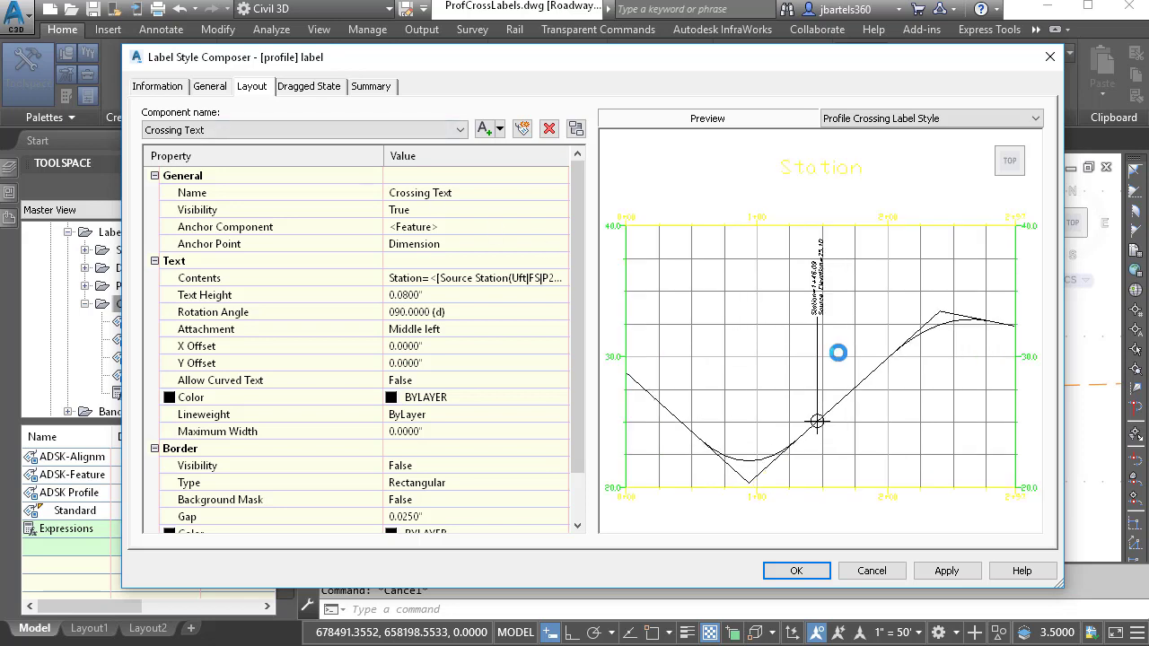
{"action": "scroll", "coordinate": [843, 355], "scroll_direction": "up", "scroll_amount": 2}
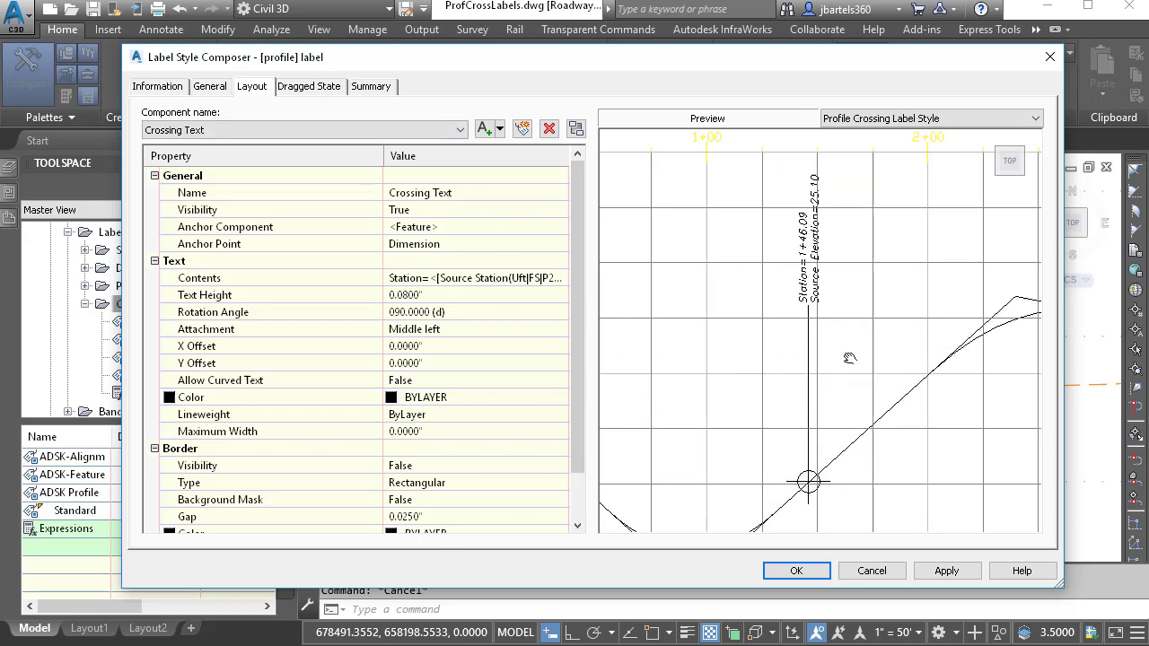
{"action": "middle_click_drag", "start_coordinate": [849, 358], "coordinate": [827, 351]}
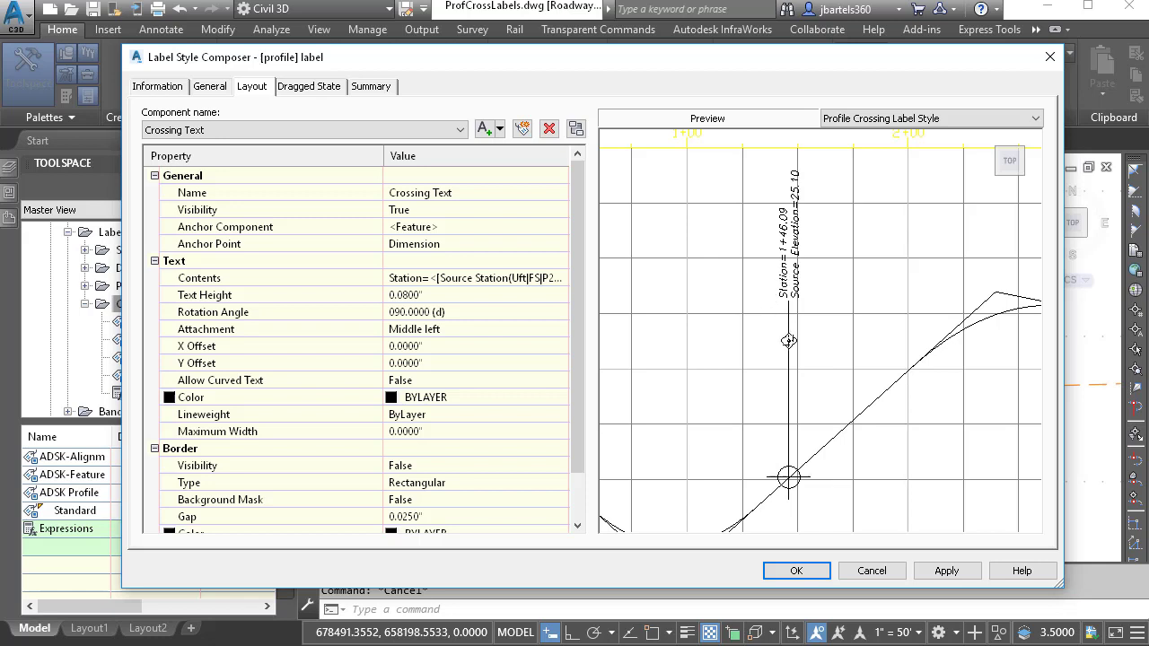
{"action": "left_click", "coordinate": [455, 129]}
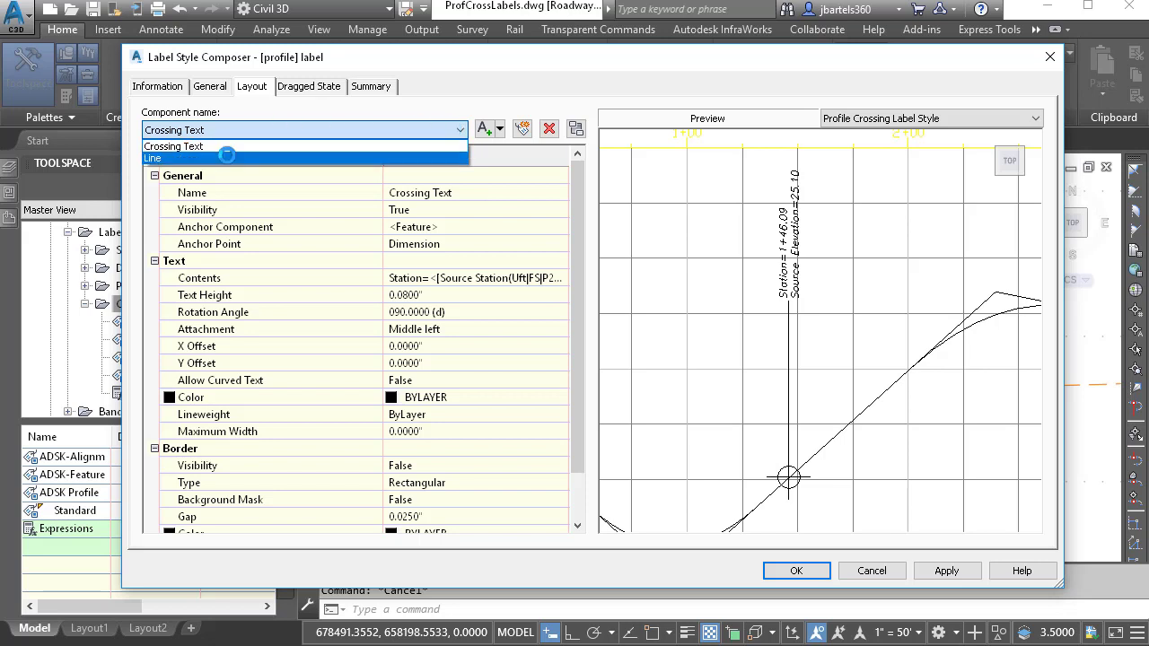
- Delete the Line and Crossing Text components from the [profile] label style
{"action": "left_click", "coordinate": [226, 157]}
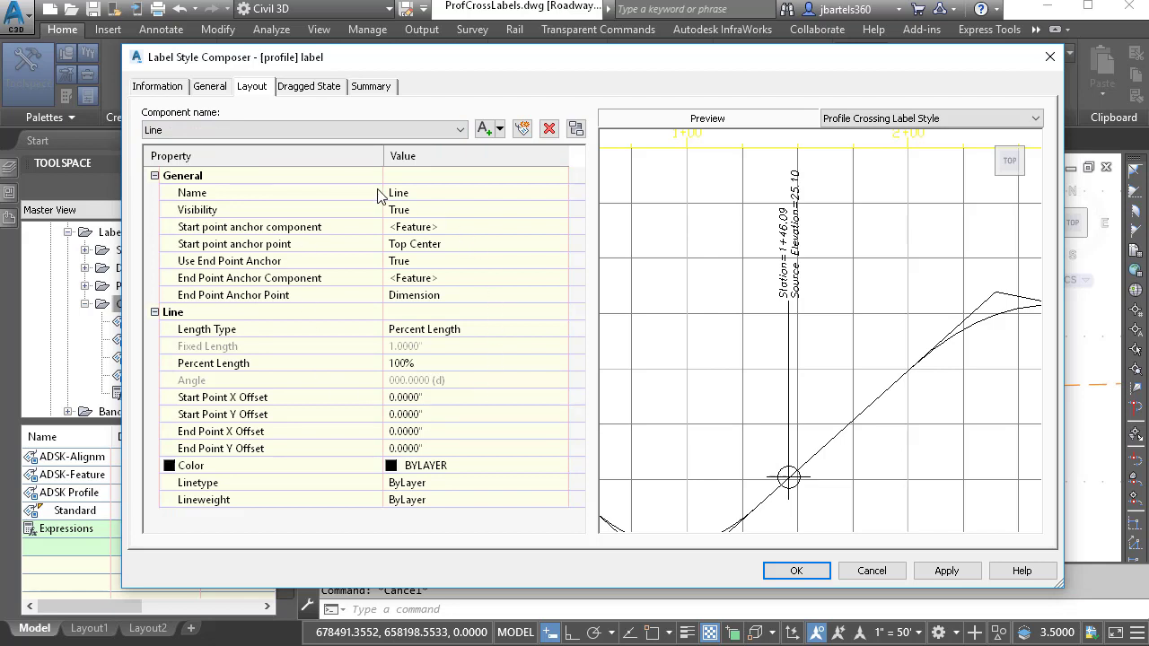
{"action": "left_click", "coordinate": [549, 132]}
{"action": "left_click", "coordinate": [549, 132]}
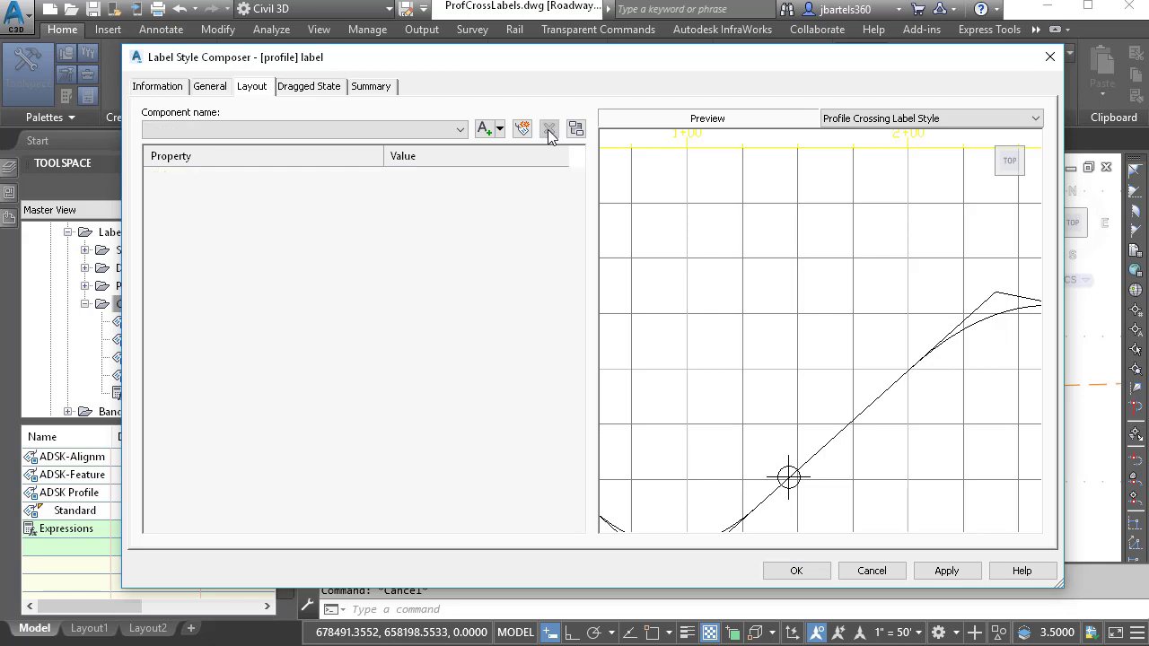
{"action": "middle_click_drag", "start_coordinate": [772, 461], "coordinate": [697, 303]}
{"action": "scroll", "coordinate": [709, 323], "scroll_direction": "up", "scroll_amount": 4}
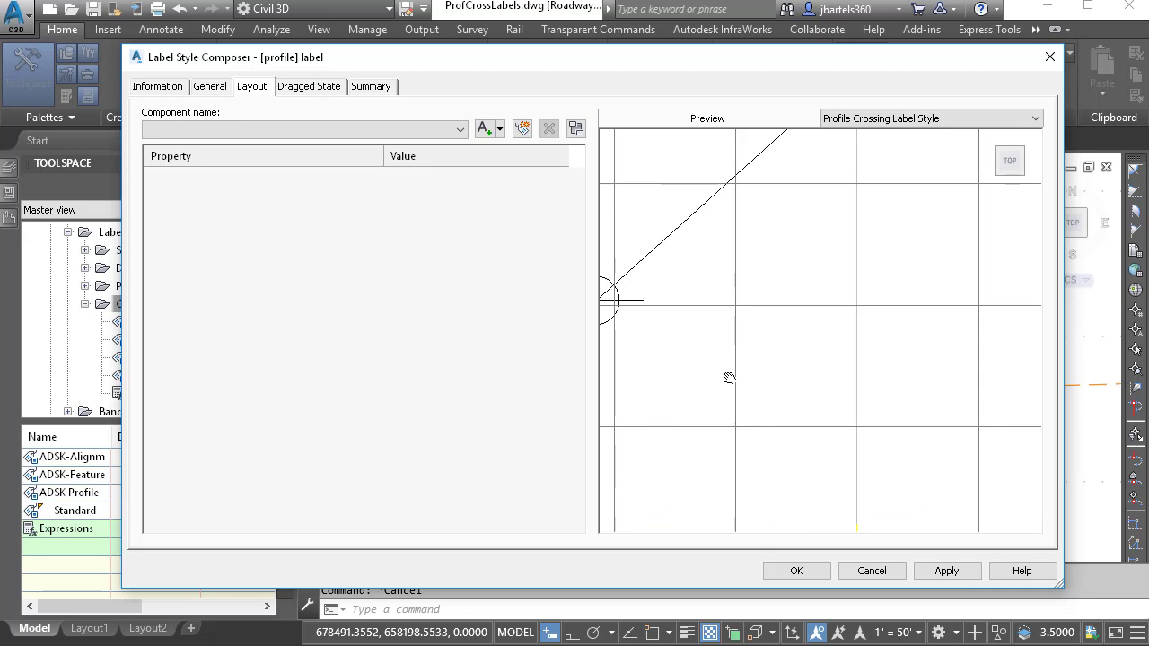
{"action": "scroll", "coordinate": [772, 382], "scroll_direction": "down", "scroll_amount": 2}
{"action": "middle_click_drag", "start_coordinate": [816, 383], "coordinate": [824, 383]}
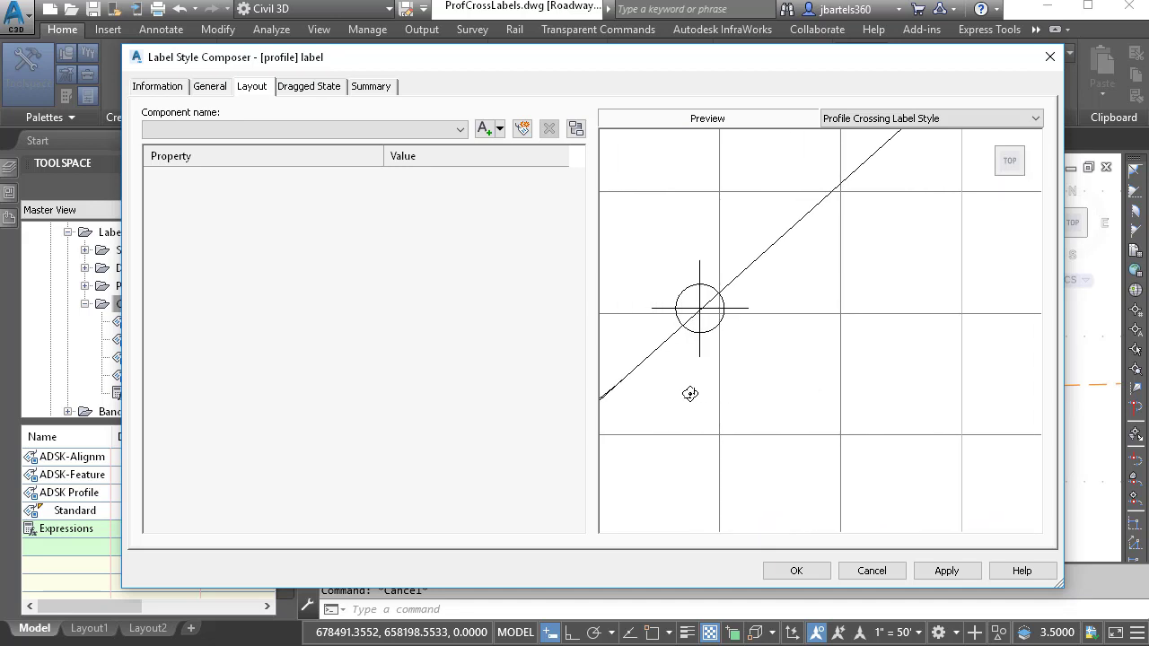
{"action": "left_click", "coordinate": [499, 130]}
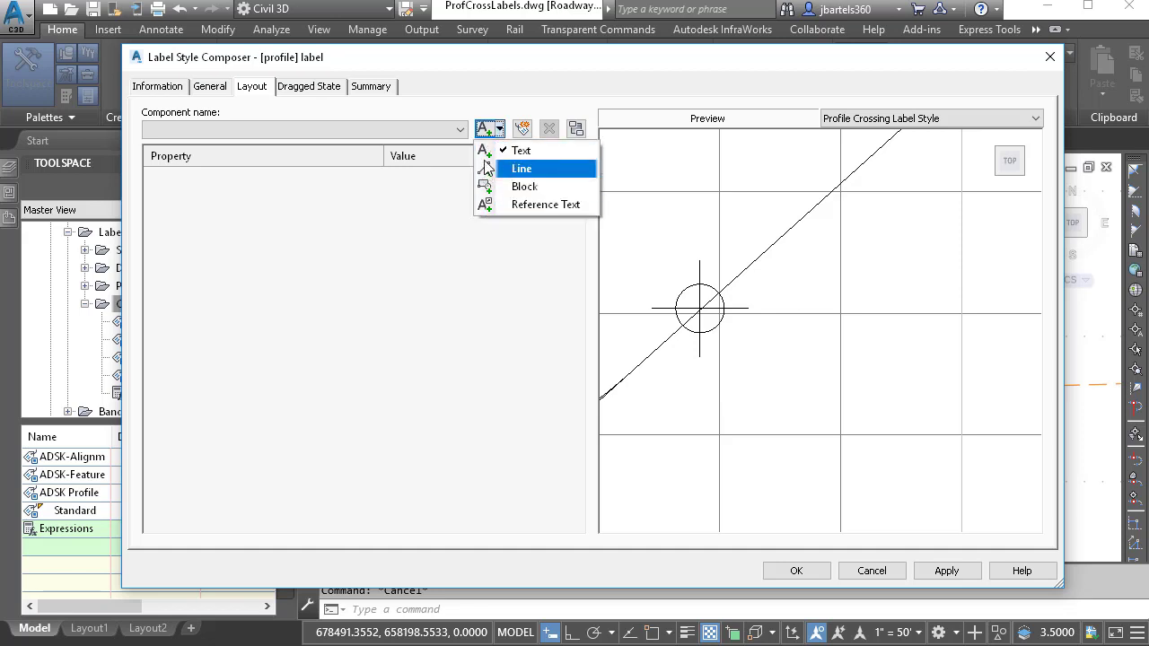
- Add a new text component named 'Profile Label'
{"action": "left_click", "coordinate": [483, 150]}
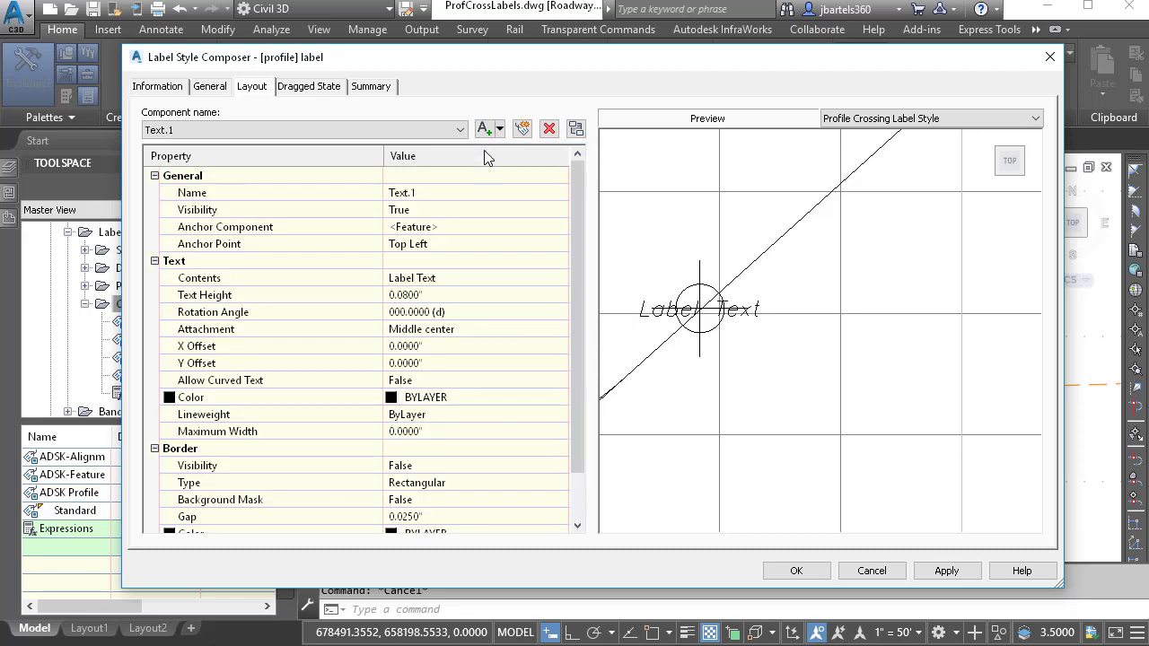
{"action": "left_click", "coordinate": [440, 193]}
{"action": "type", "text": "Profi"}
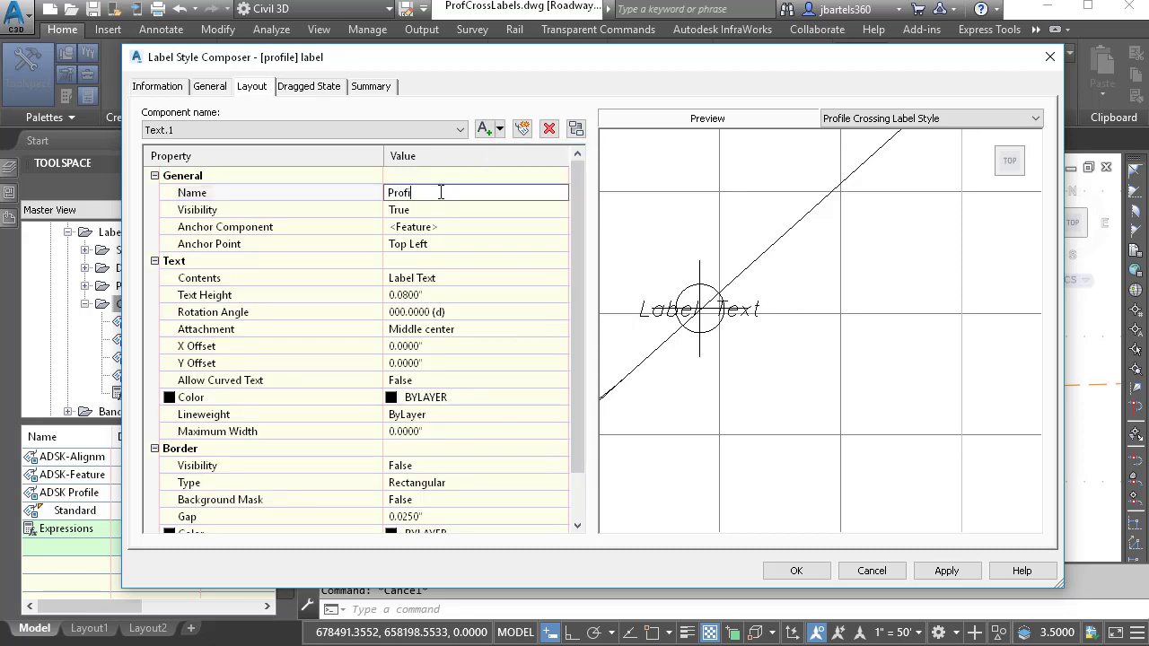
{"action": "type", "text": "le Label"}
{"action": "left_click", "coordinate": [427, 214]}
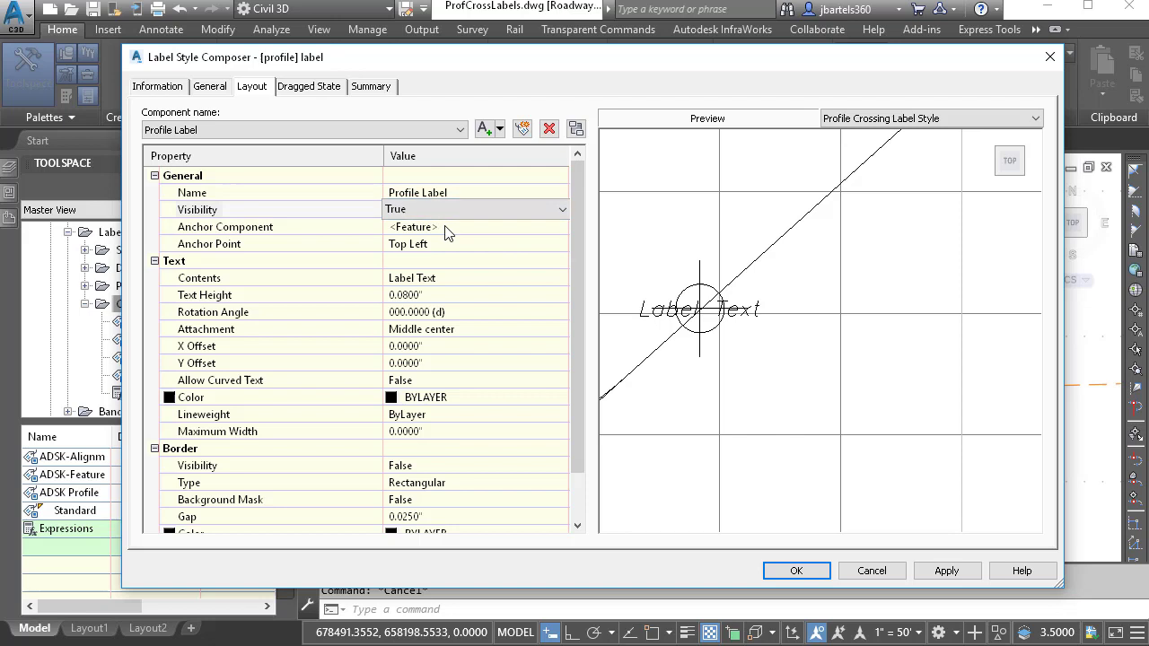
- Set the text anchor to Middle Center, attachment to Middle left, and X offset to 0.15
{"action": "left_click", "coordinate": [441, 243]}
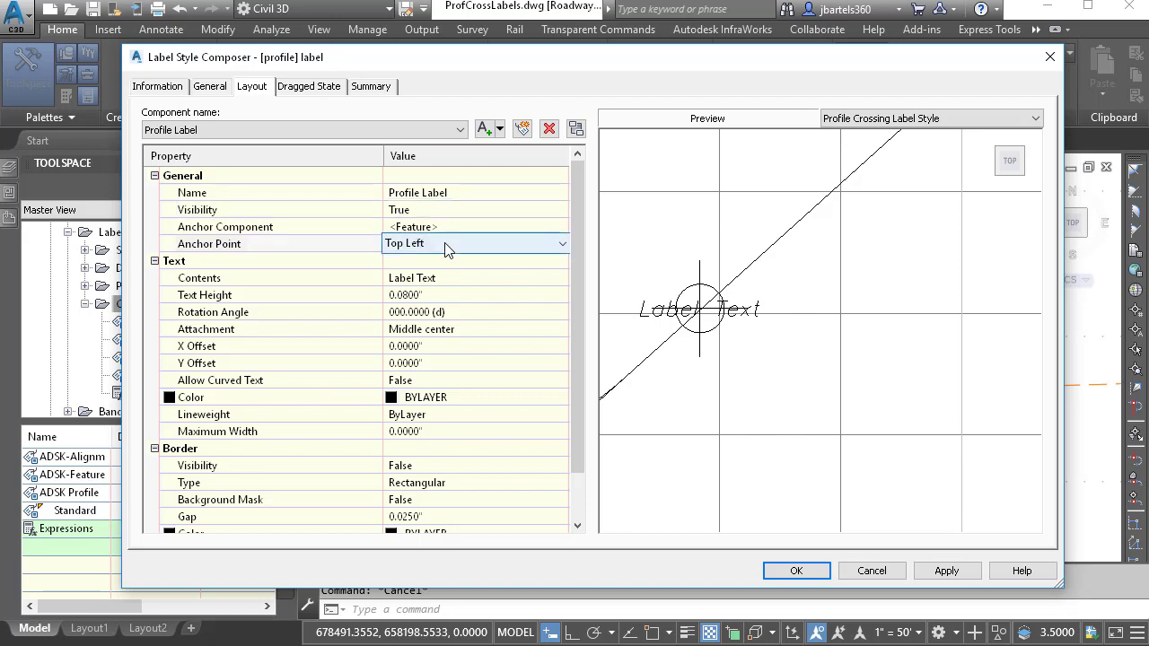
{"action": "left_click", "coordinate": [444, 242]}
{"action": "left_click", "coordinate": [441, 316]}
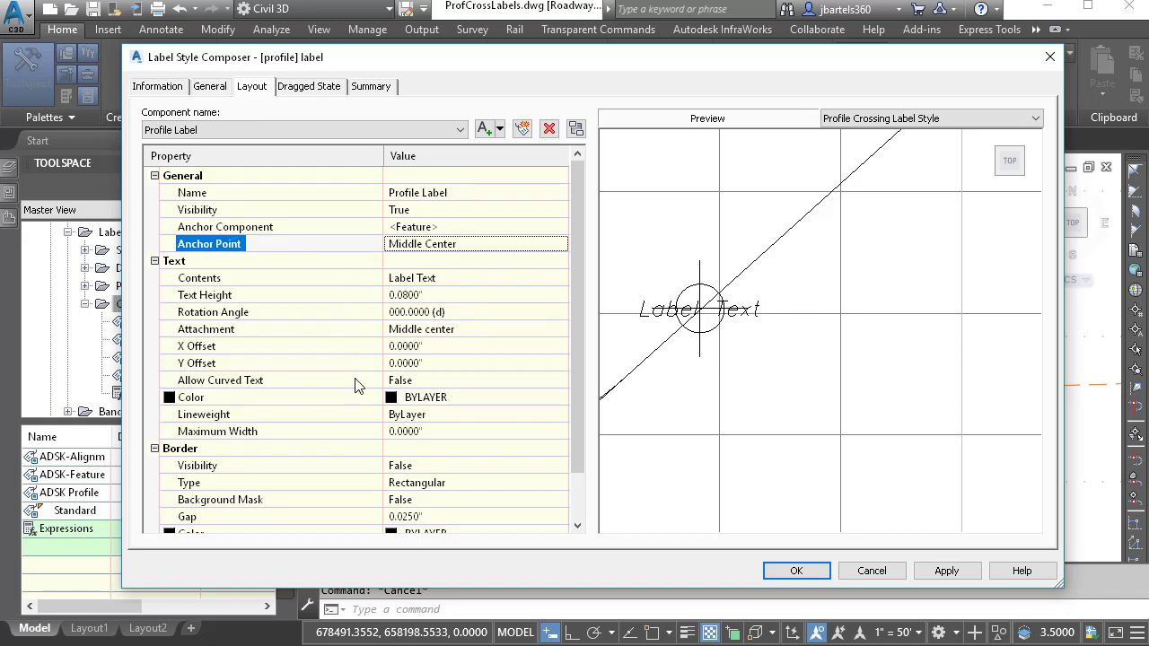
{"action": "left_click", "coordinate": [419, 330]}
{"action": "left_click", "coordinate": [422, 336]}
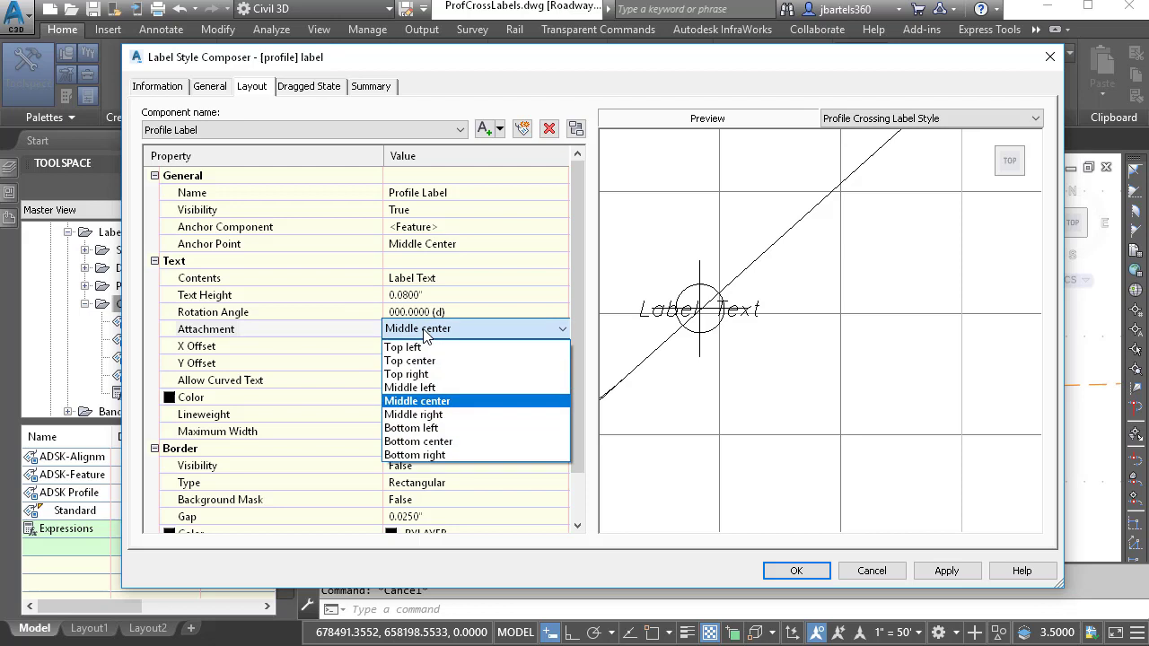
{"action": "left_click", "coordinate": [427, 389]}
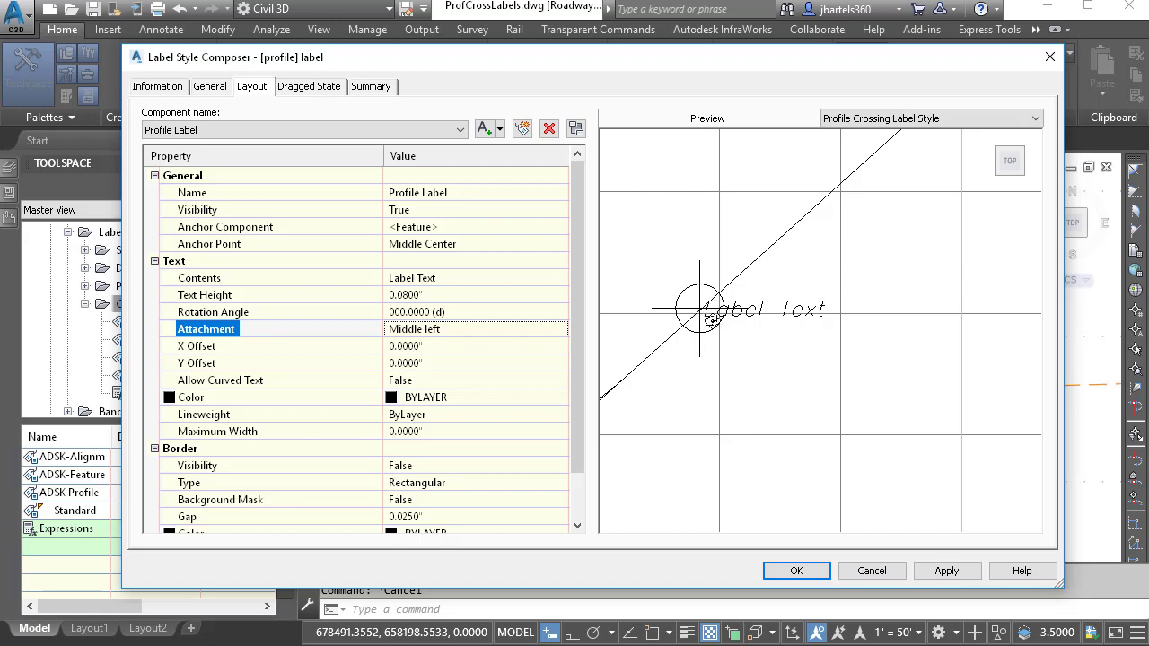
{"action": "left_click", "coordinate": [412, 347]}
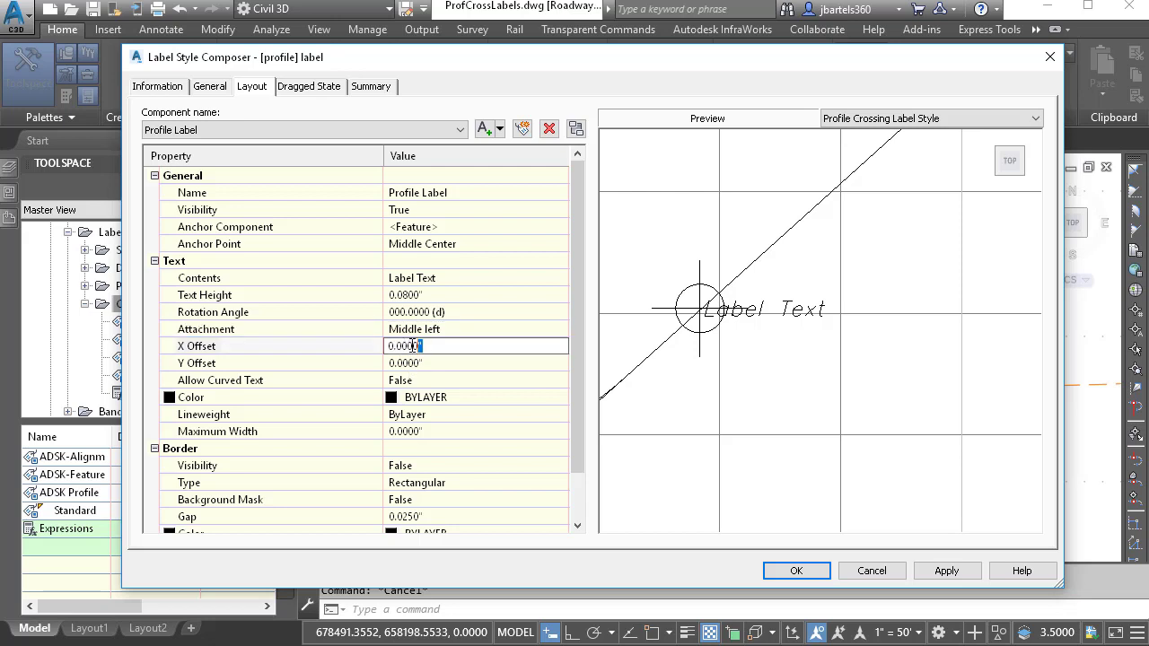
{"action": "left_click_drag", "start_coordinate": [422, 346], "coordinate": [398, 346]}
{"action": "type", "text": "15"}
{"action": "key", "text": "Return"}
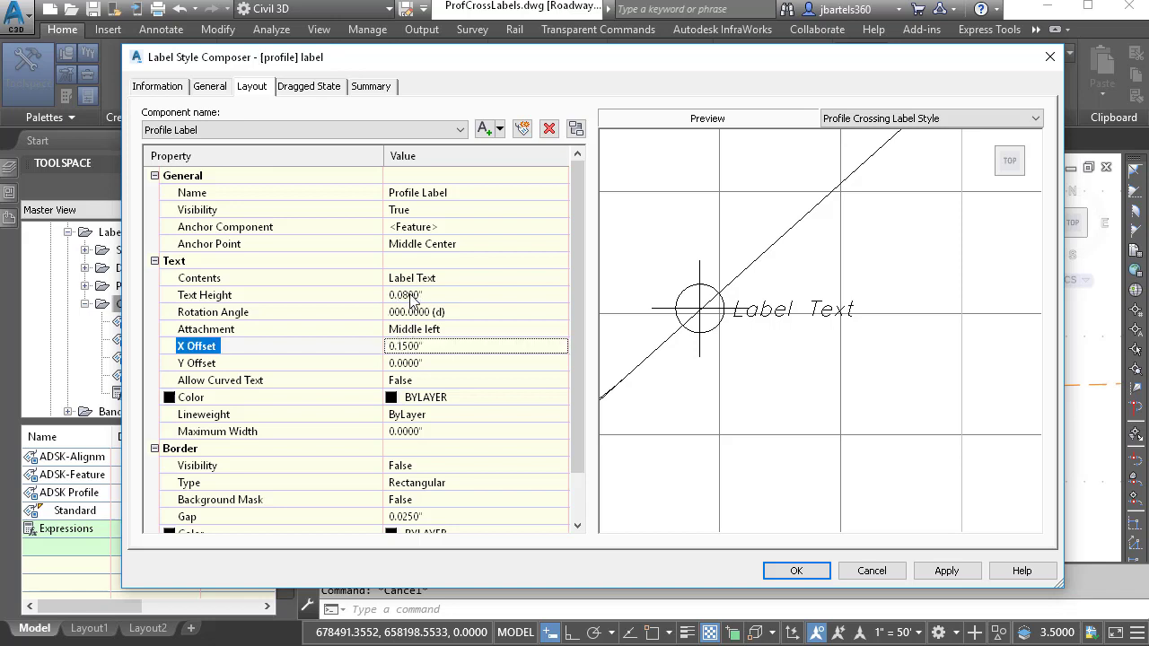
{"action": "left_click", "coordinate": [476, 284]}
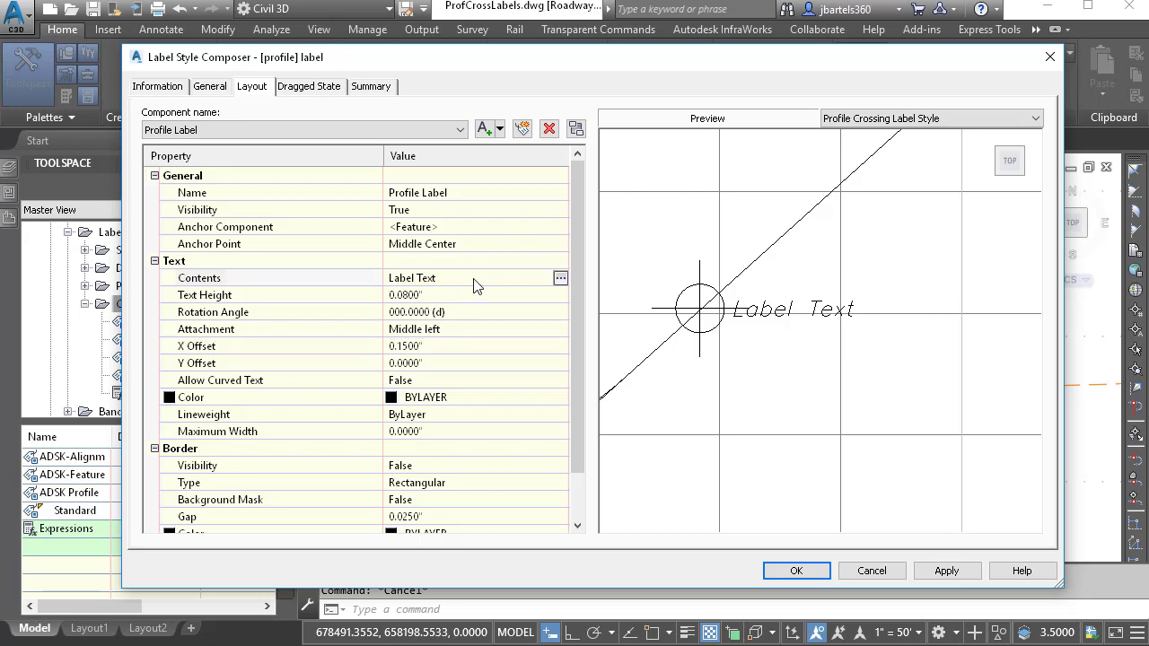
- Replace the placeholder Label Text with the Source Object Name field in upper case
{"action": "left_click", "coordinate": [559, 279]}
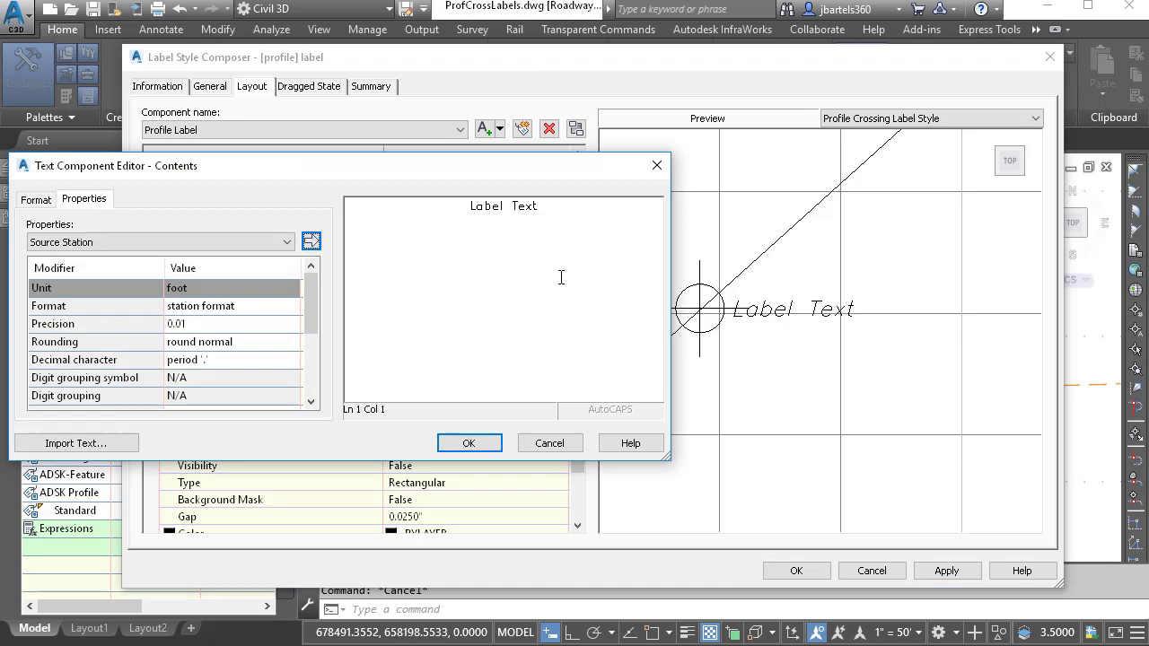
{"action": "left_click_drag", "start_coordinate": [545, 205], "coordinate": [470, 207]}
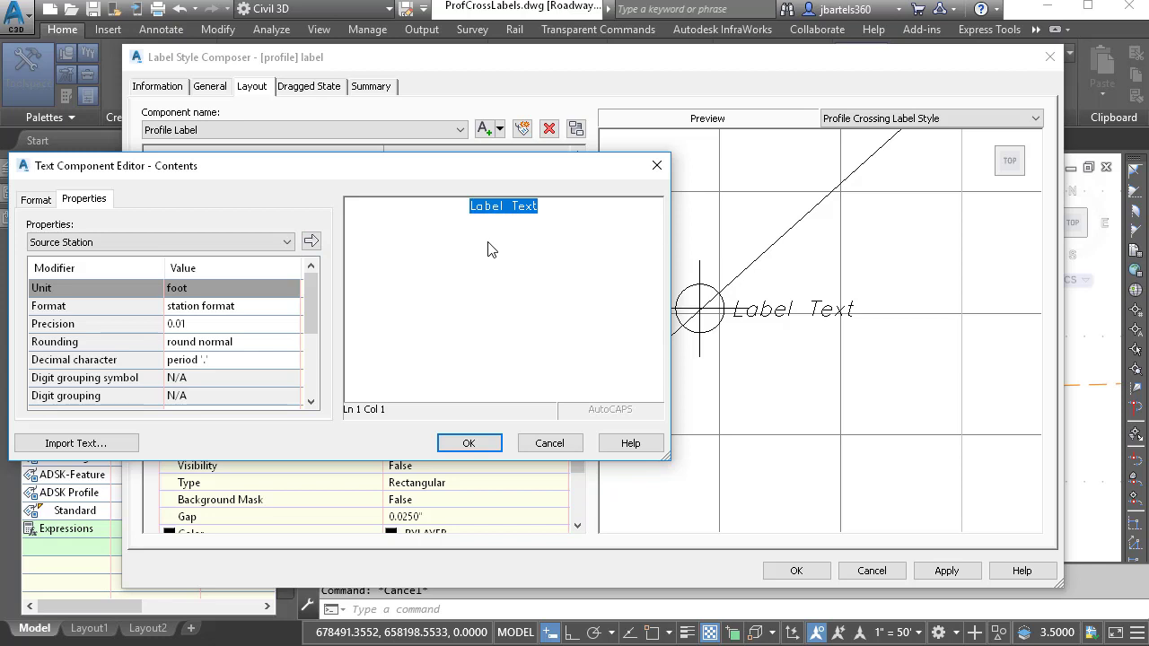
{"action": "type", "text": "akl;sakjd"}
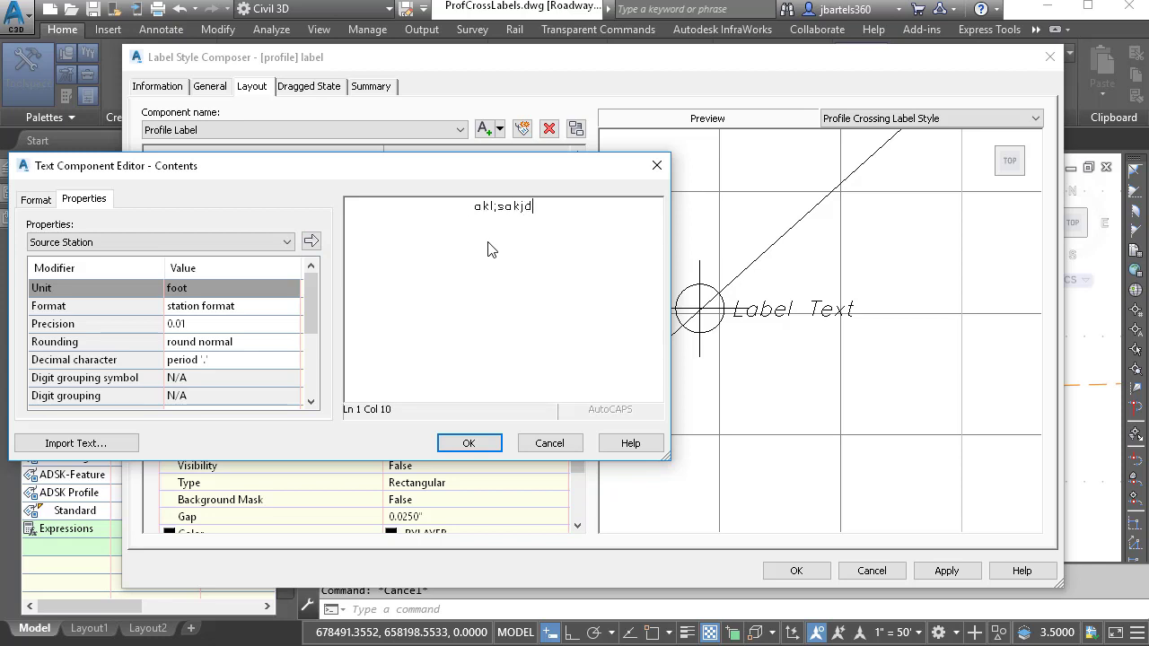
{"action": "key", "text": "BackSpace"}
{"action": "key", "text": "BackSpace"}
{"action": "key", "text": "BackSpace"}
{"action": "key", "text": "BackSpace"}
{"action": "key", "text": "BackSpace"}
{"action": "key", "text": "BackSpace"}
{"action": "key", "text": "BackSpace"}
{"action": "key", "text": "BackSpace"}
{"action": "left_click", "coordinate": [287, 240]}
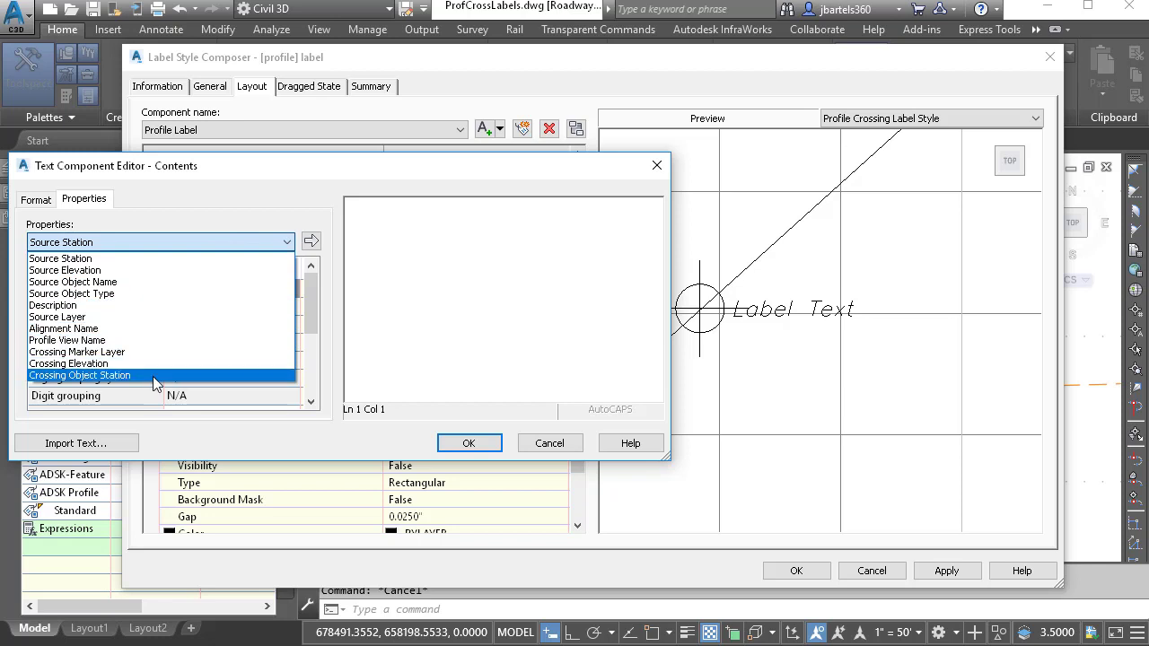
{"action": "left_click", "coordinate": [150, 286]}
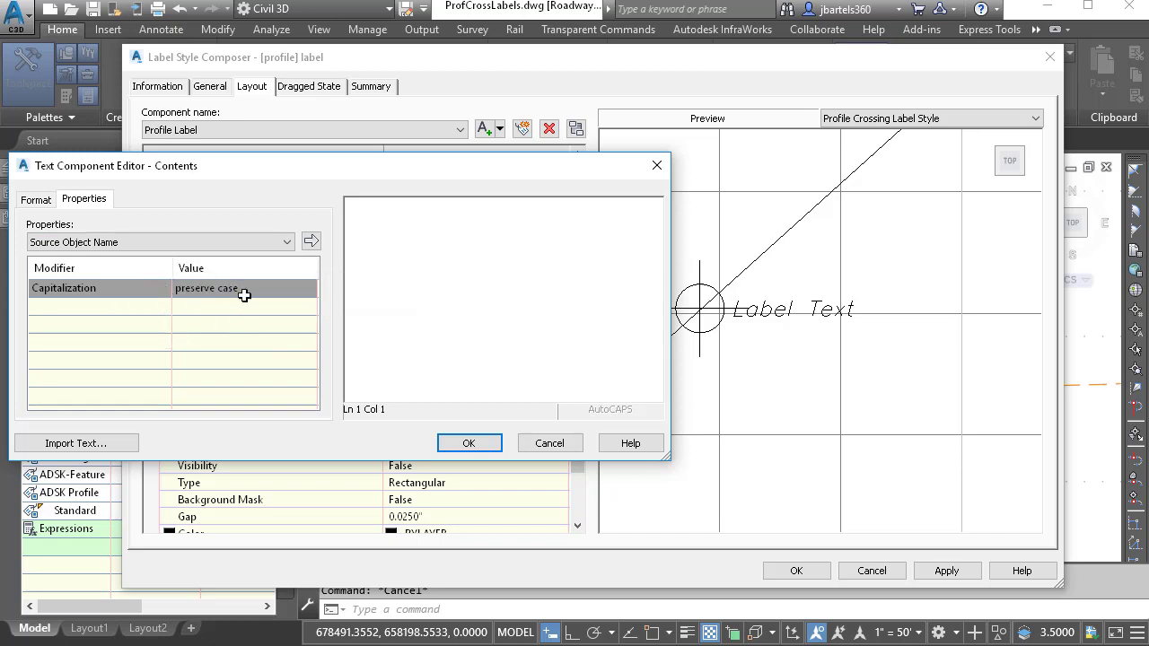
{"action": "left_click", "coordinate": [248, 287]}
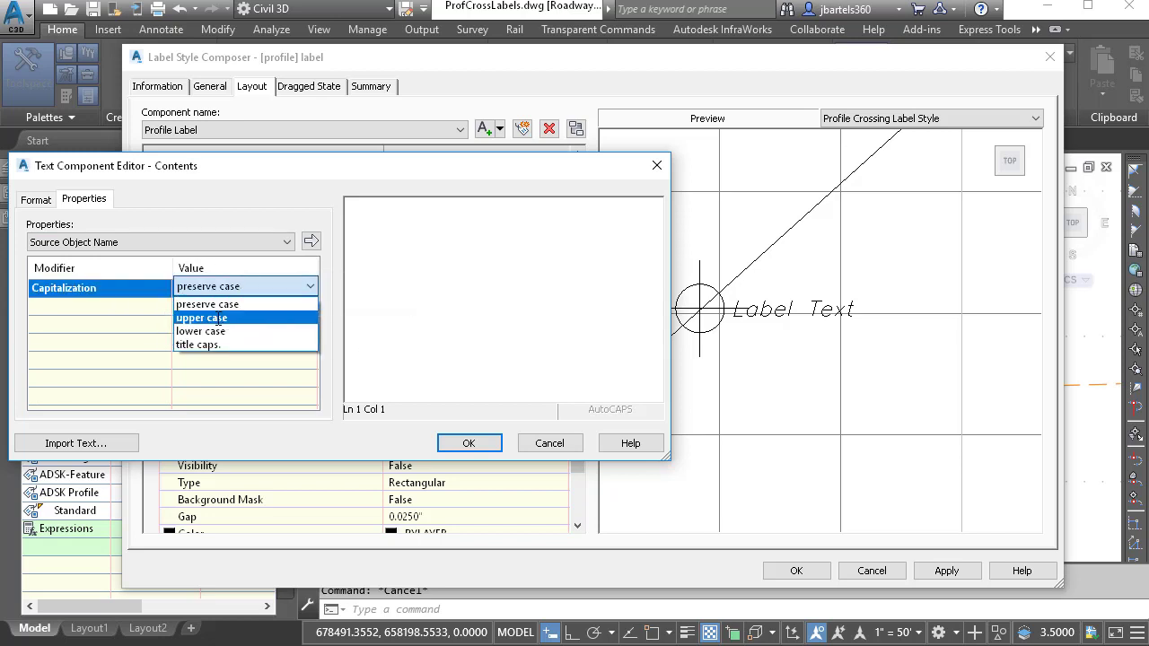
{"action": "left_click", "coordinate": [218, 319]}
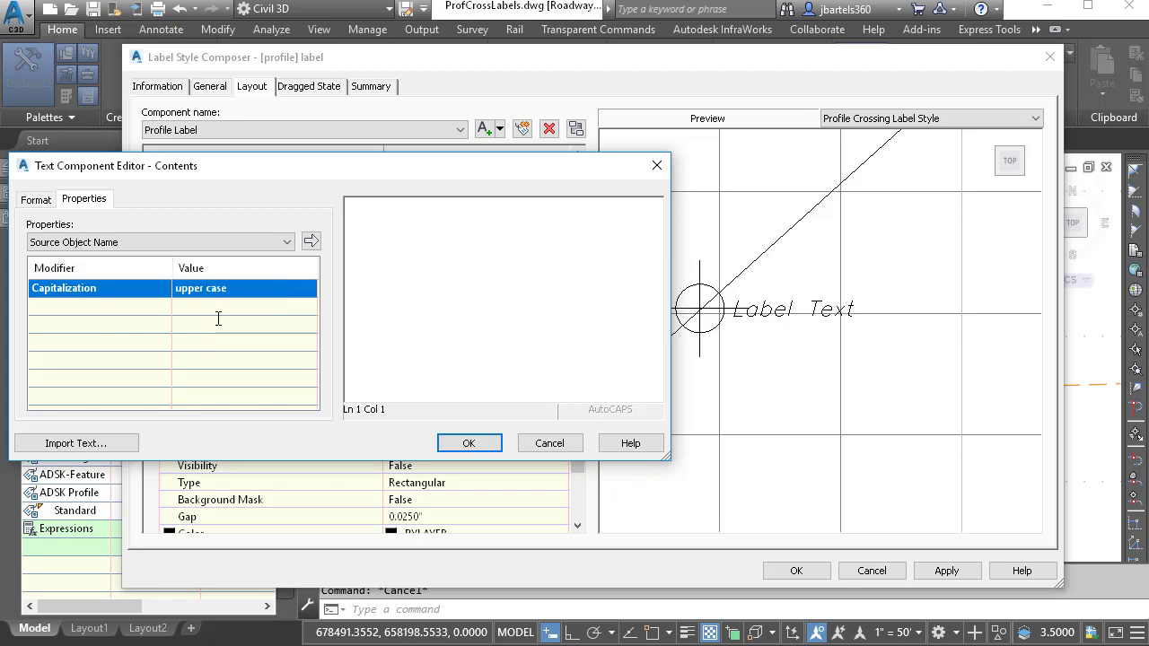
{"action": "left_click", "coordinate": [311, 242]}
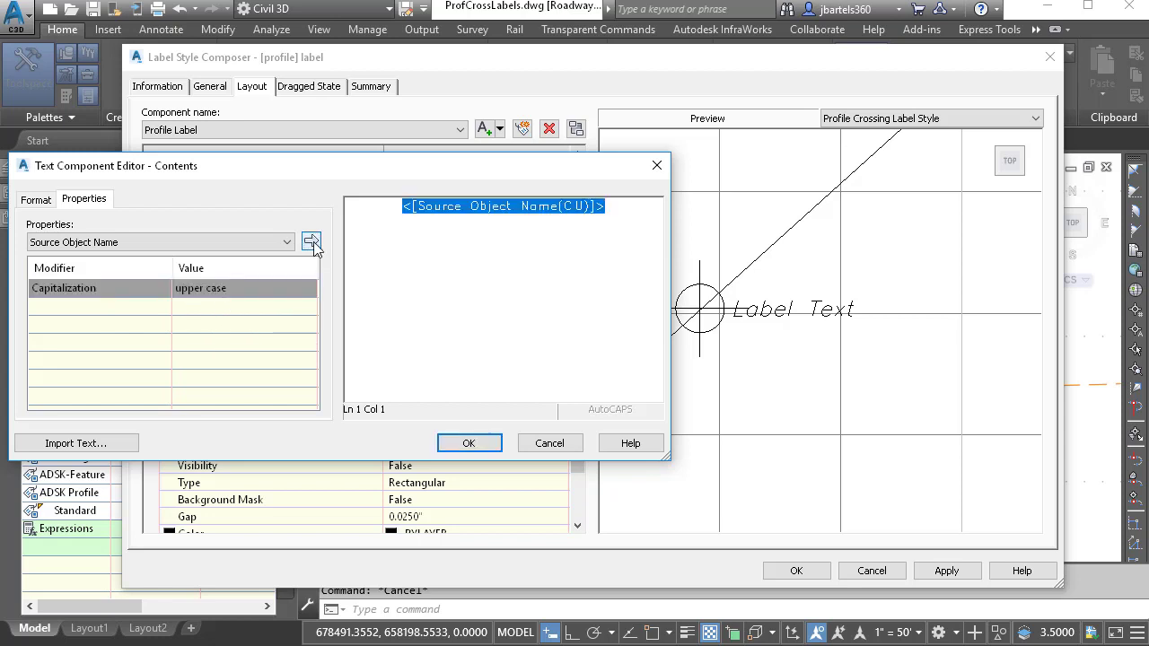
- Add 'ELEV.=' followed by Source Elevation in feet at 0.01 precision, and accept the contents
{"action": "left_click", "coordinate": [611, 207]}
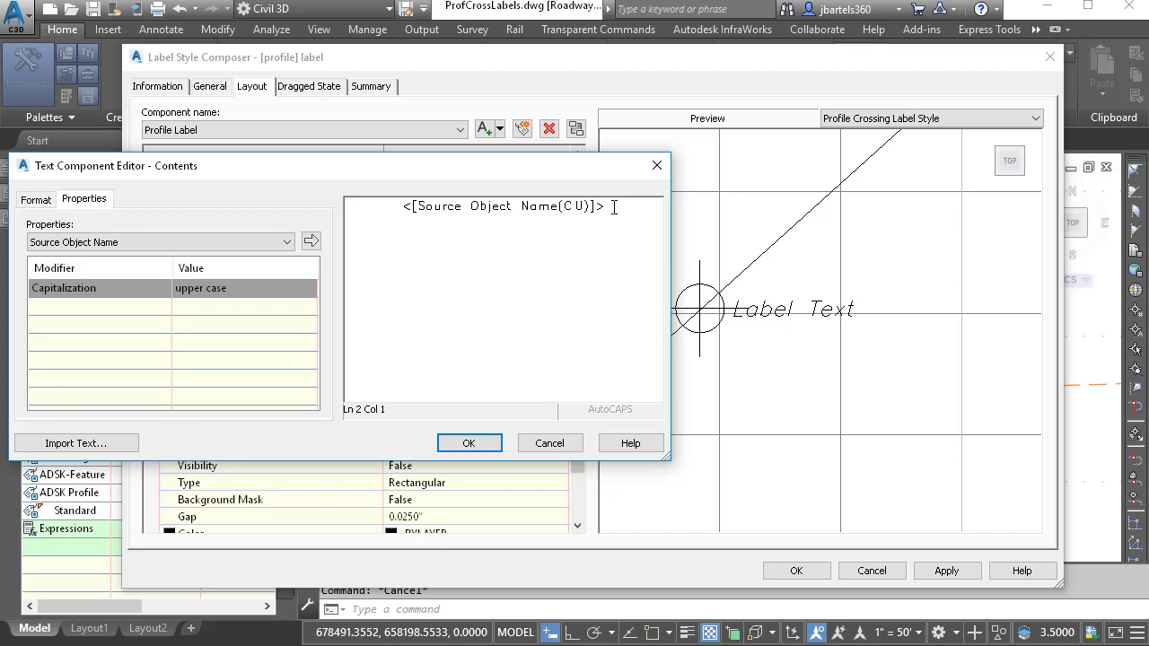
{"action": "type", "text": "ELEV.="}
{"action": "left_click", "coordinate": [287, 243]}
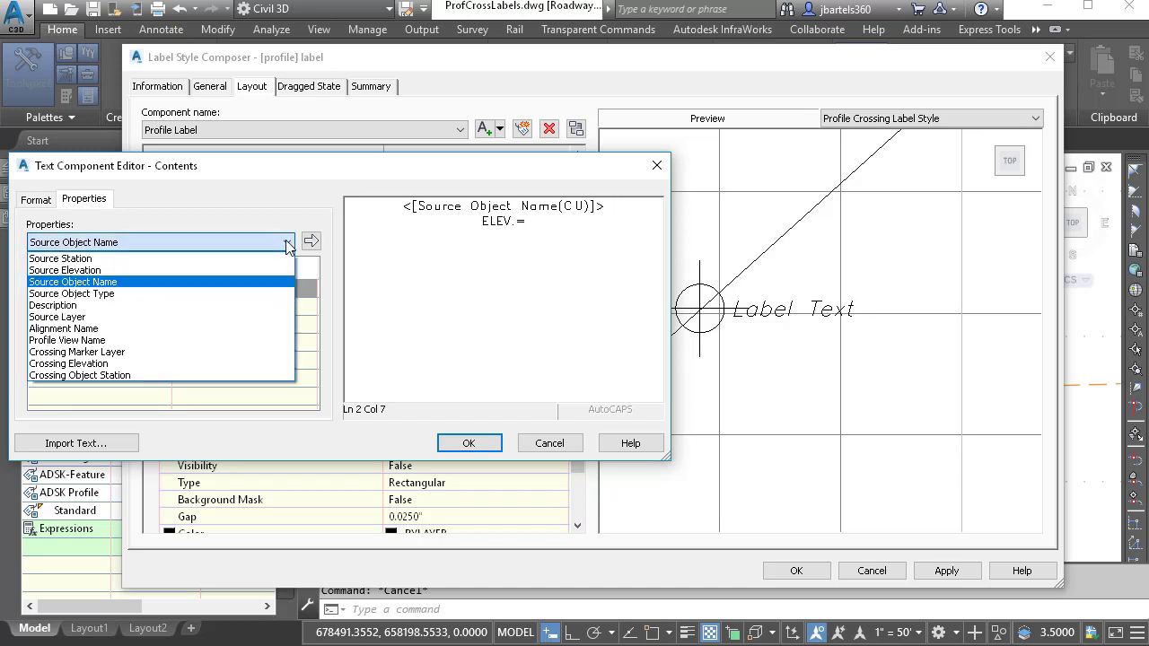
{"action": "left_click", "coordinate": [257, 270]}
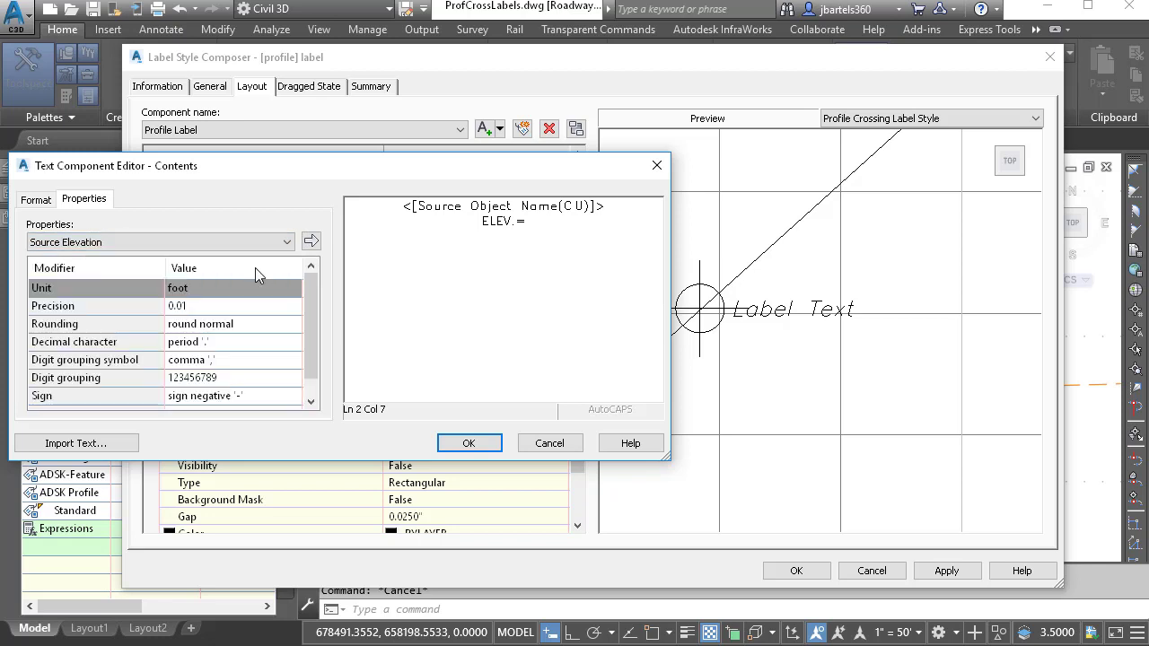
{"action": "left_click", "coordinate": [205, 287]}
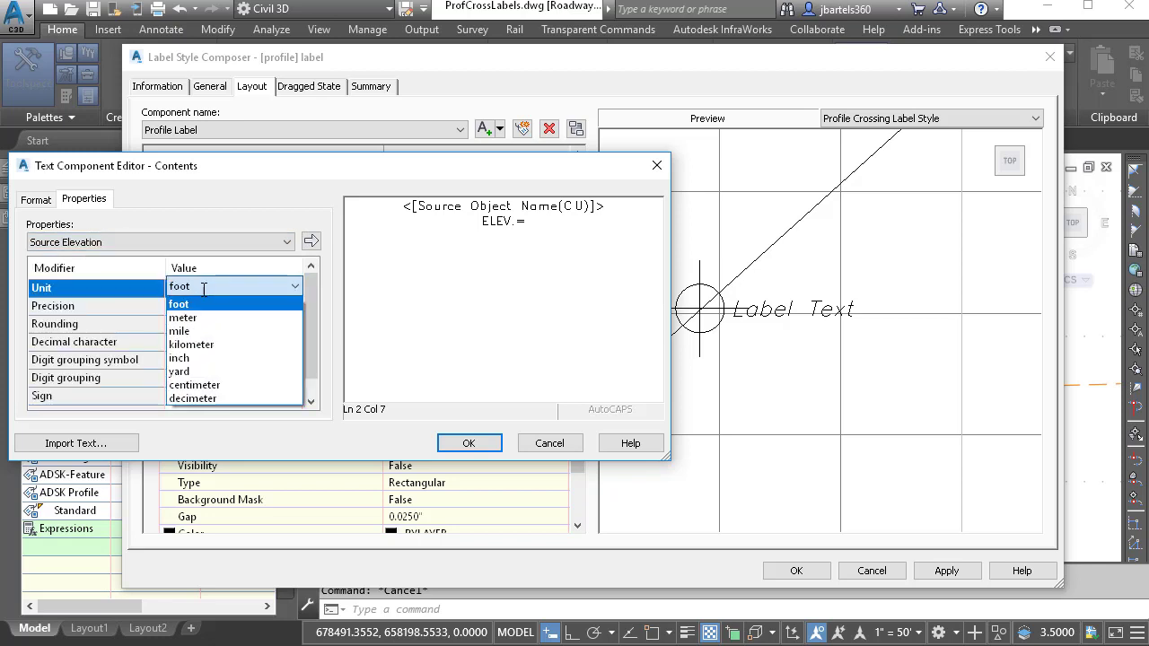
{"action": "left_click", "coordinate": [179, 304]}
{"action": "left_click", "coordinate": [180, 306]}
{"action": "left_click", "coordinate": [185, 306]}
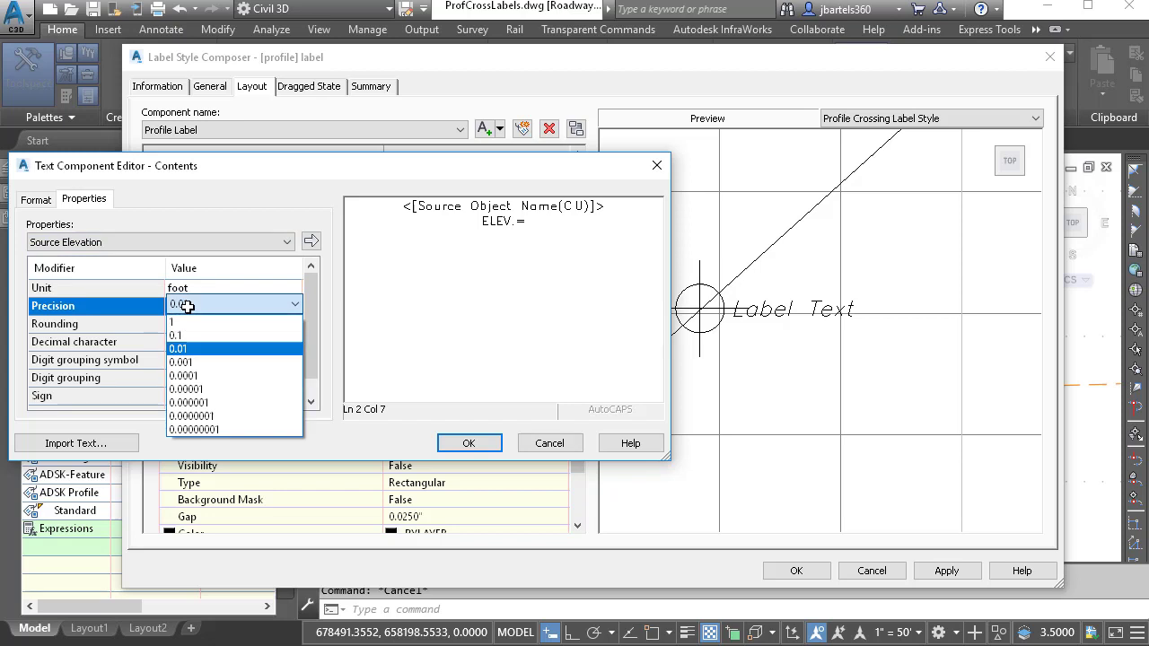
{"action": "left_click", "coordinate": [186, 306]}
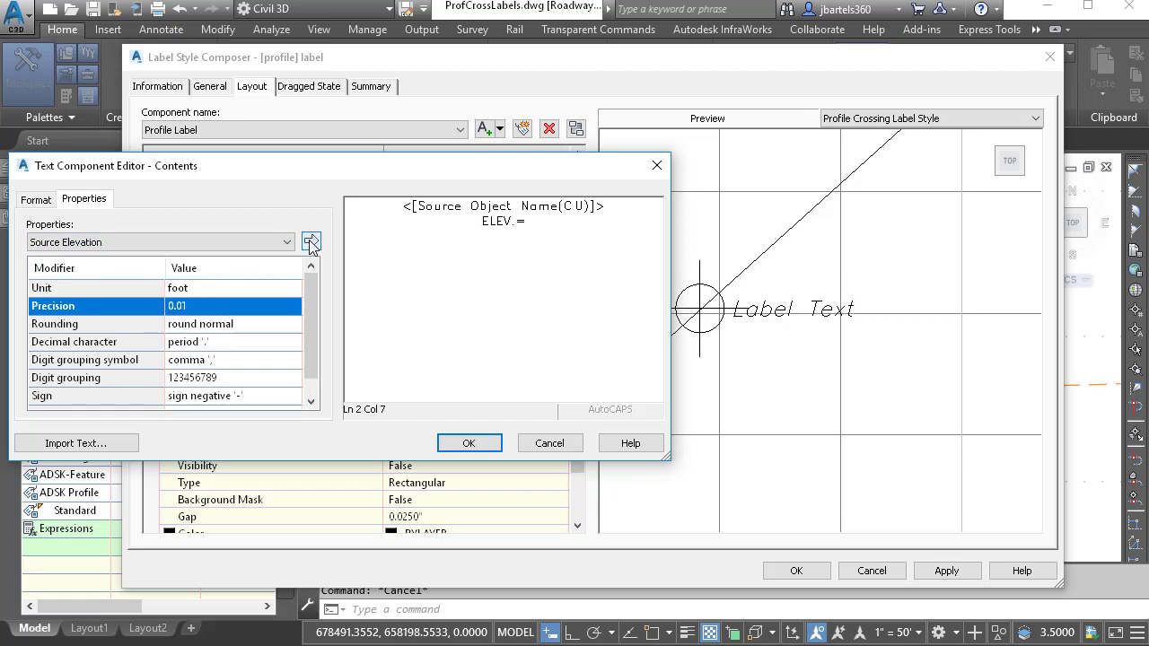
{"action": "left_click", "coordinate": [311, 242]}
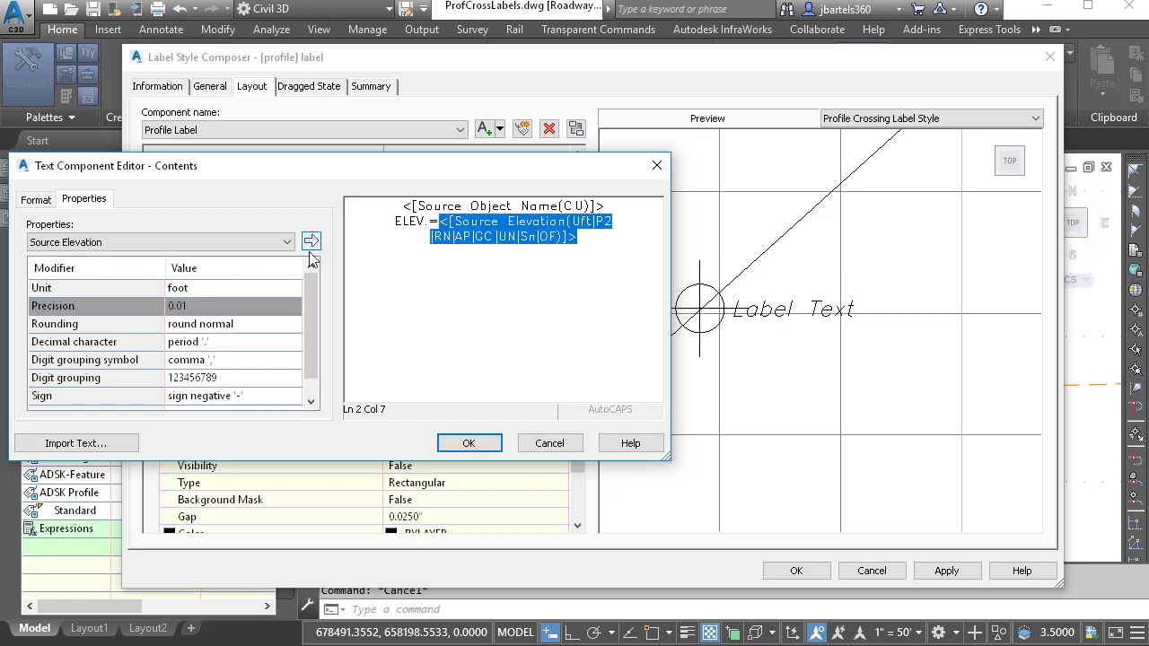
{"action": "left_click", "coordinate": [467, 443]}
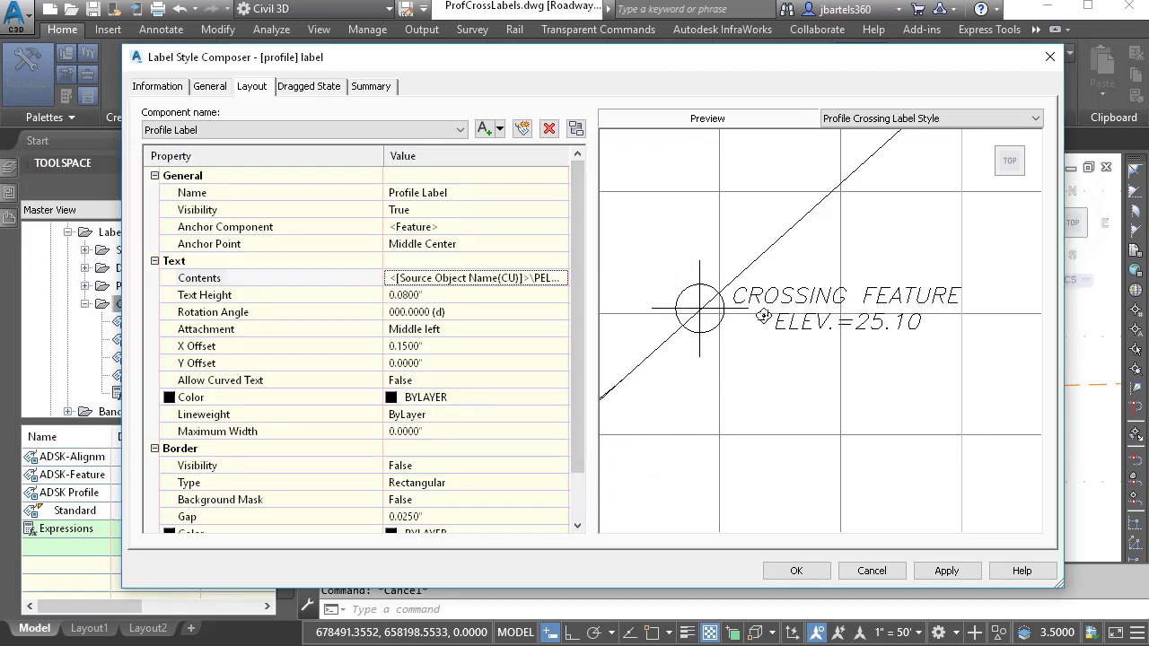
- Left-justify both label text lines and save the [profile] label style
{"action": "left_click", "coordinate": [535, 280]}
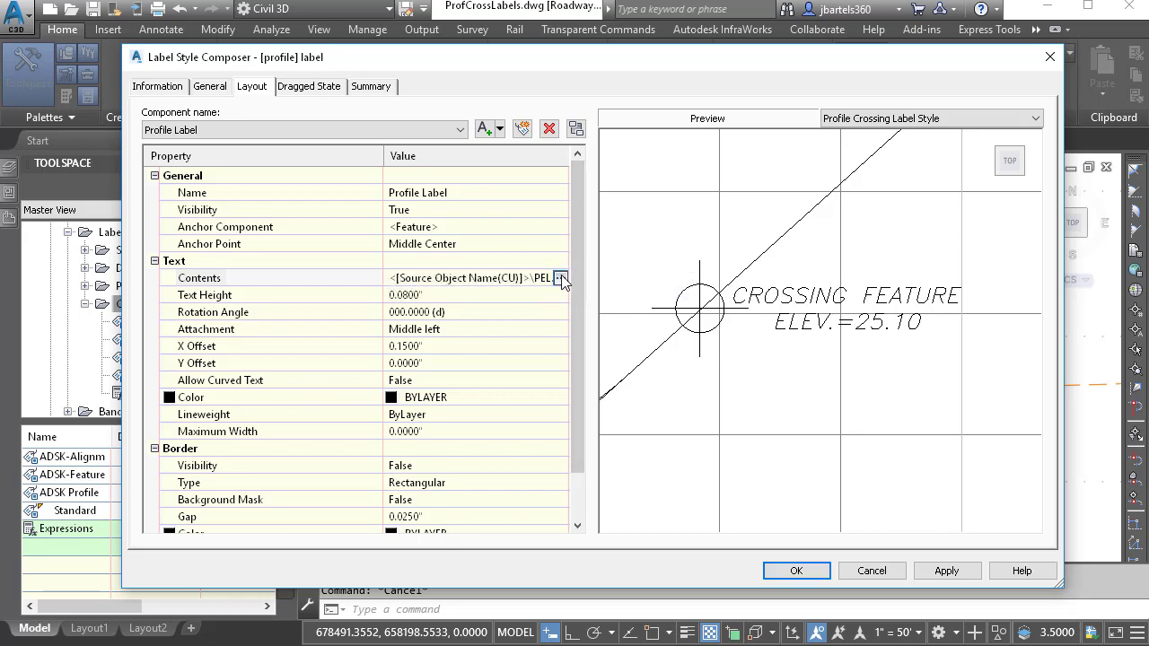
{"action": "left_click", "coordinate": [560, 279]}
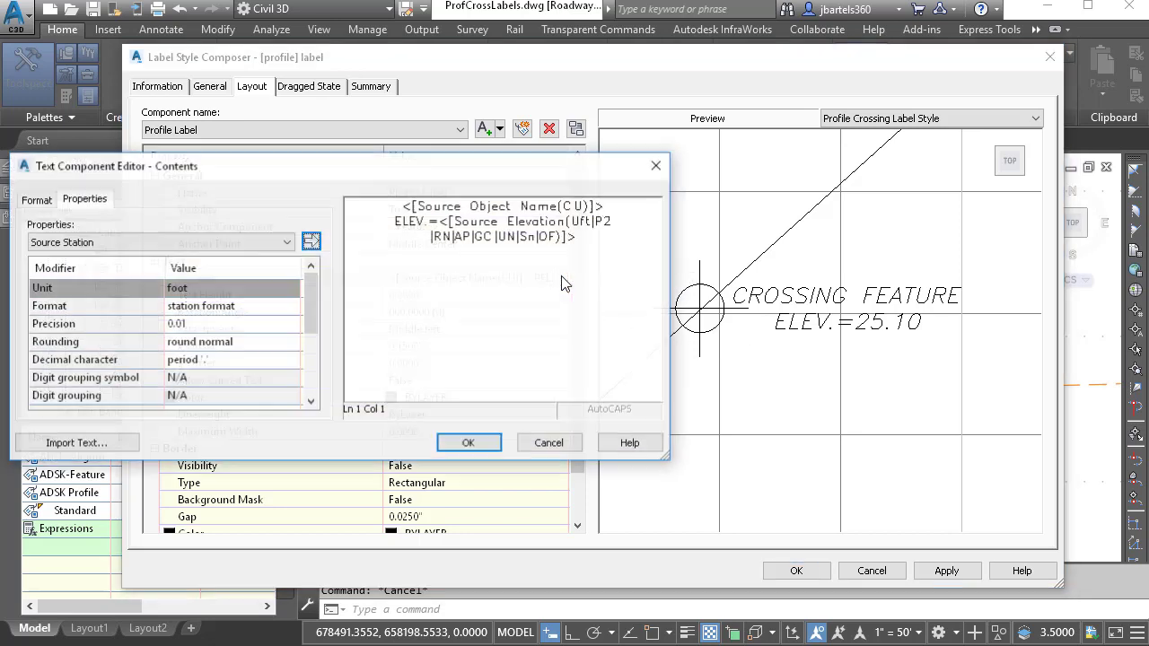
{"action": "left_click", "coordinate": [34, 201]}
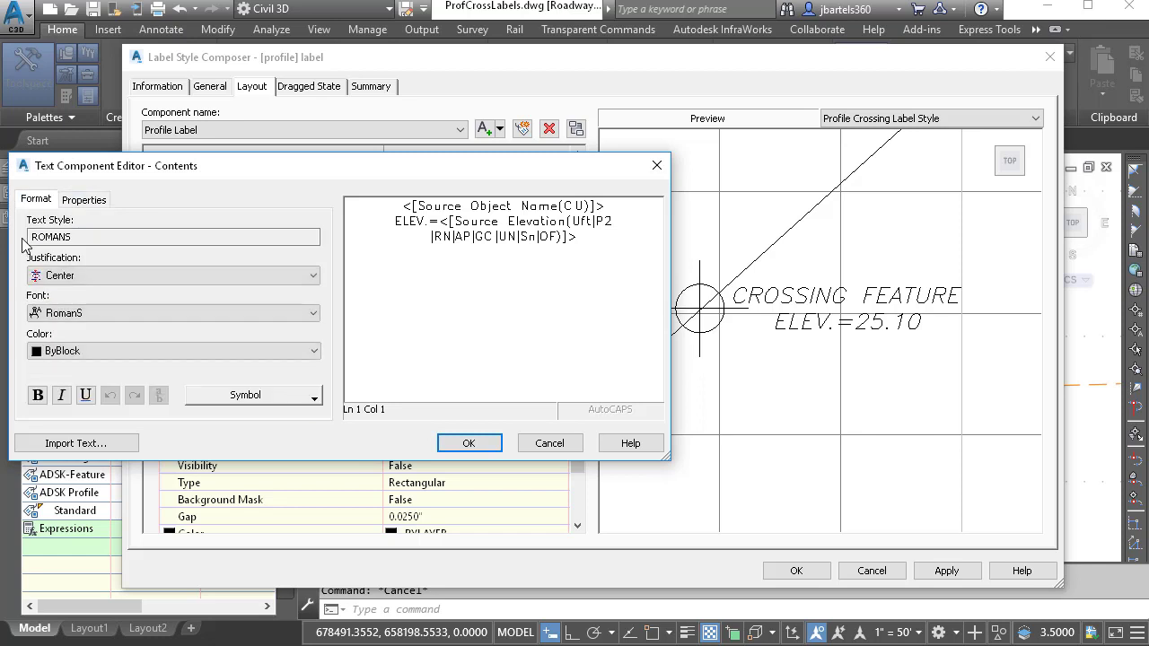
{"action": "left_click", "coordinate": [36, 276]}
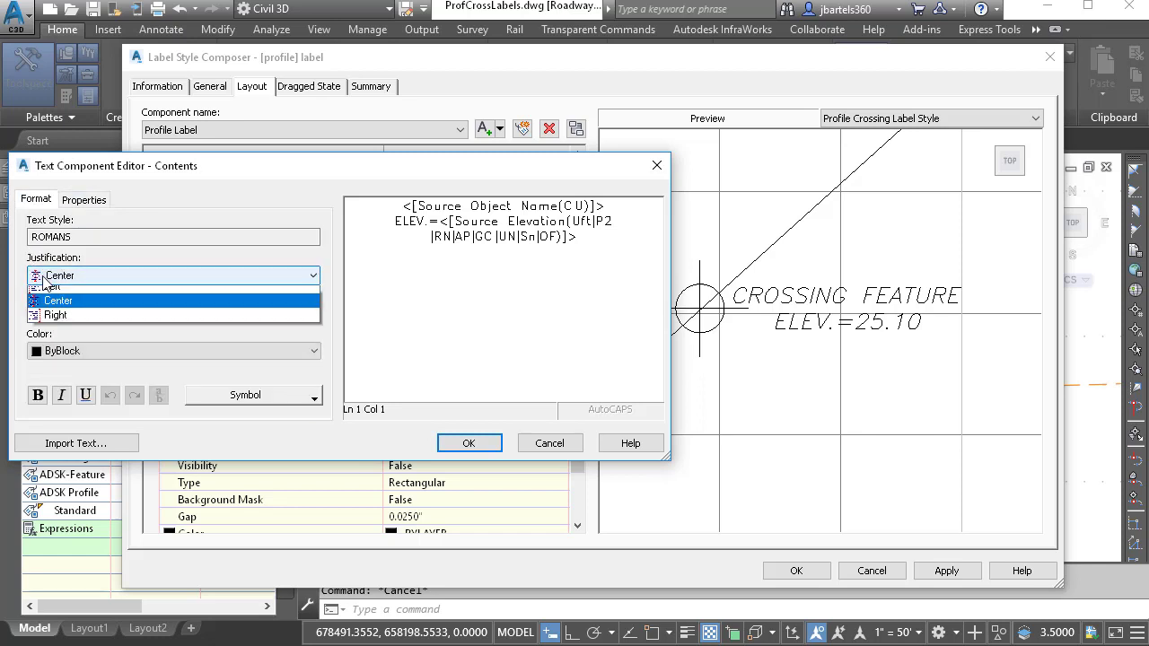
{"action": "left_click", "coordinate": [50, 296]}
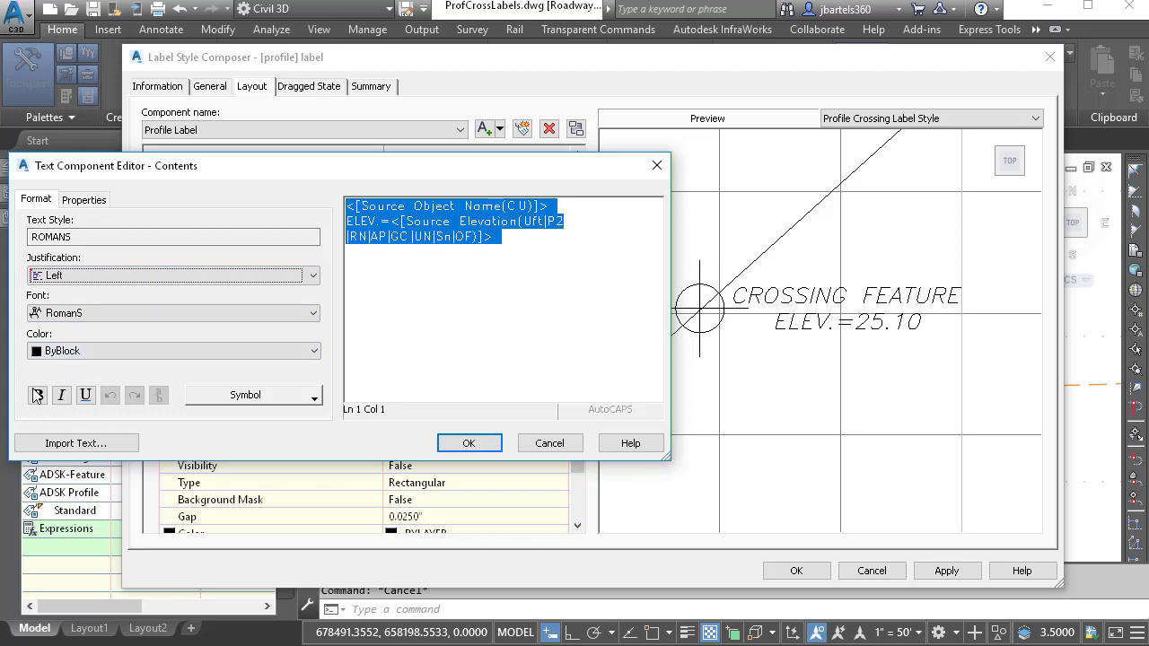
{"action": "left_click", "coordinate": [476, 446]}
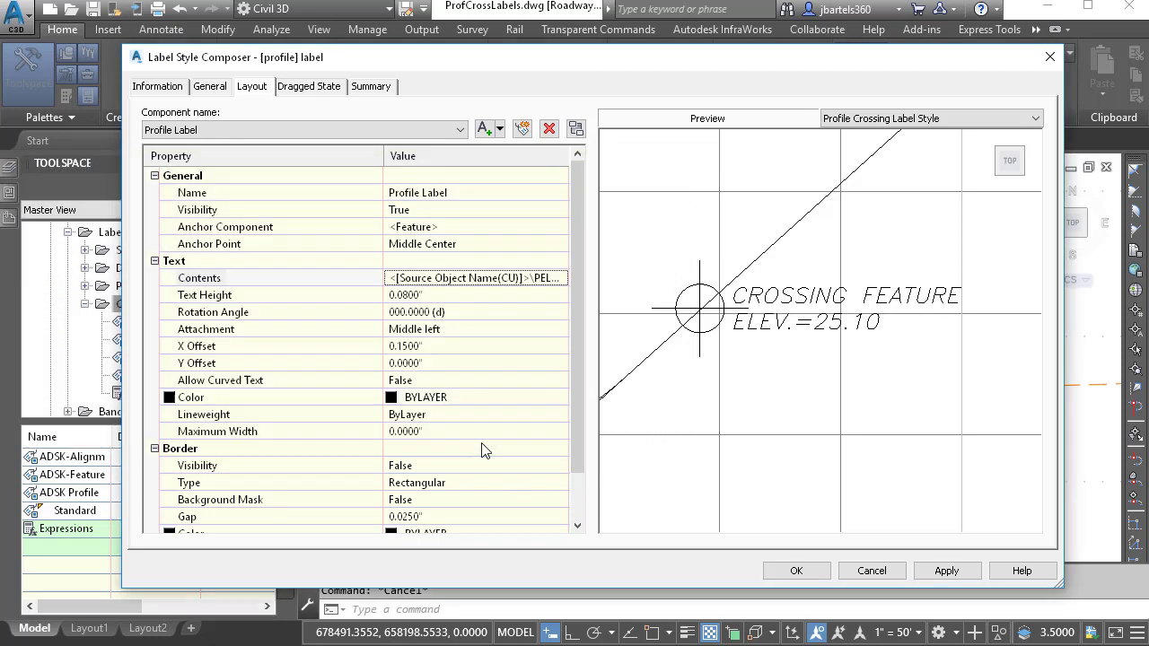
{"action": "left_click", "coordinate": [776, 572]}
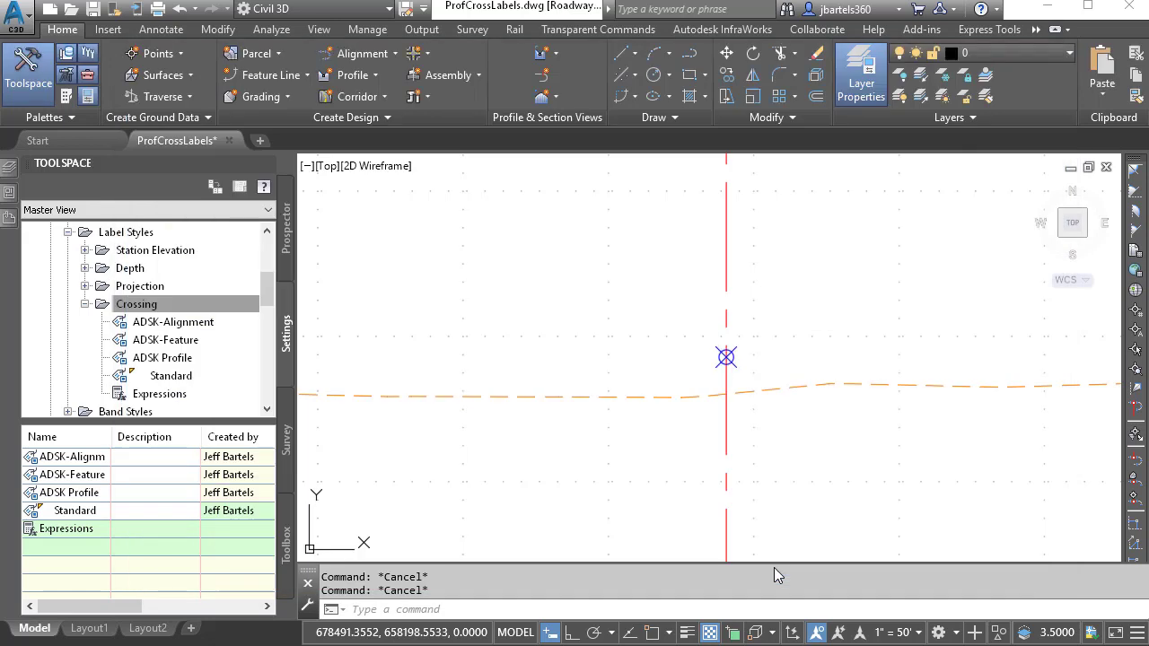
- Assign the [profile] label style to the Willow Lane FG crossing in the profile view
{"action": "left_click", "coordinate": [726, 356]}
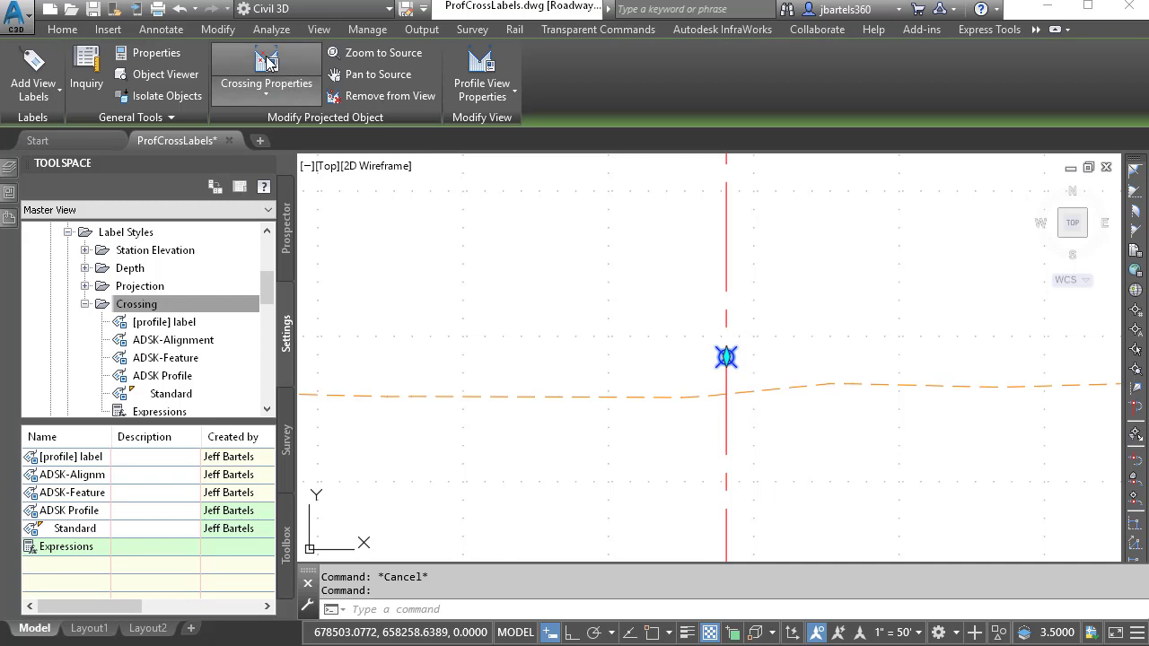
{"action": "left_click", "coordinate": [267, 61]}
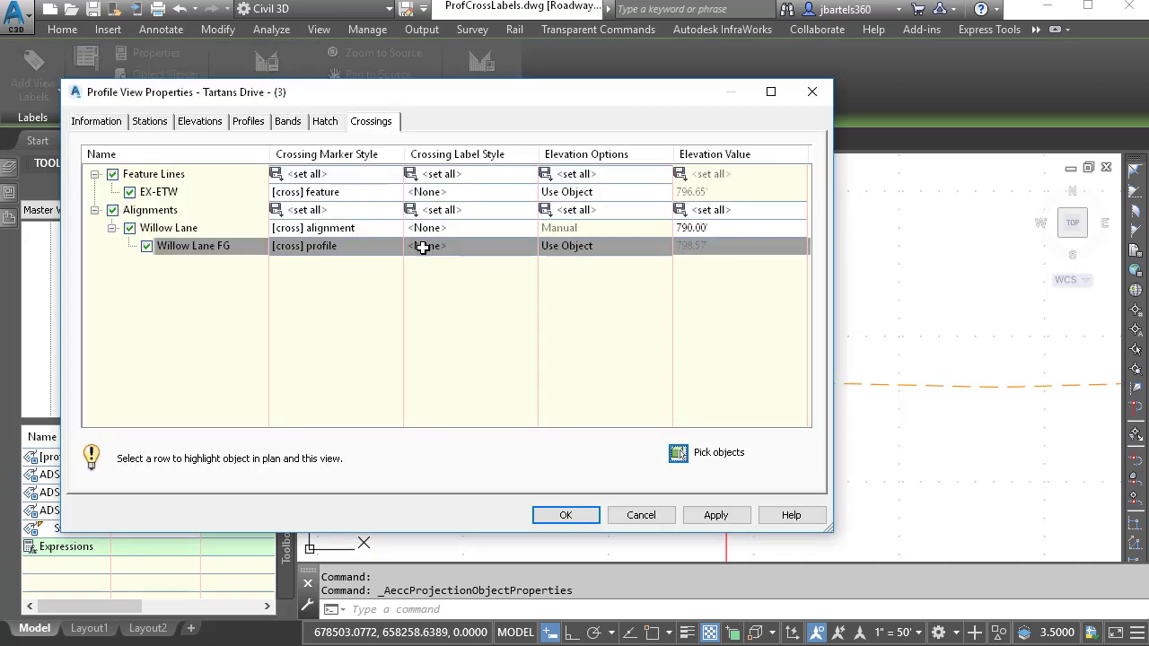
{"action": "left_click", "coordinate": [422, 247]}
{"action": "left_click", "coordinate": [257, 153]}
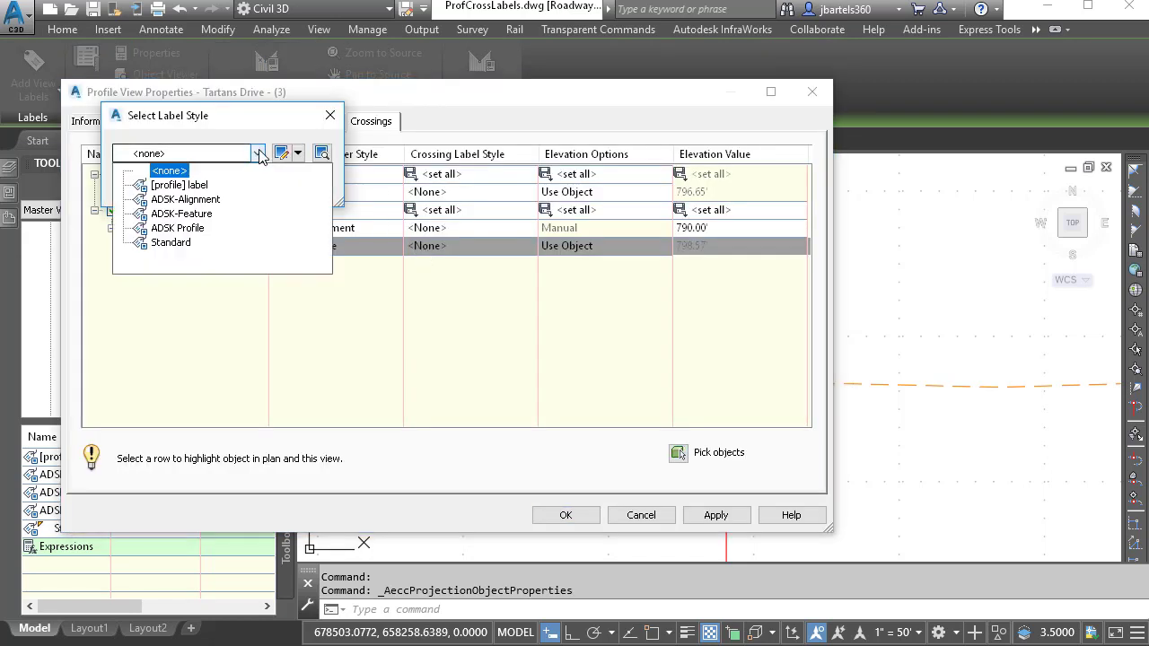
{"action": "left_click", "coordinate": [194, 186]}
{"action": "left_click", "coordinate": [151, 188]}
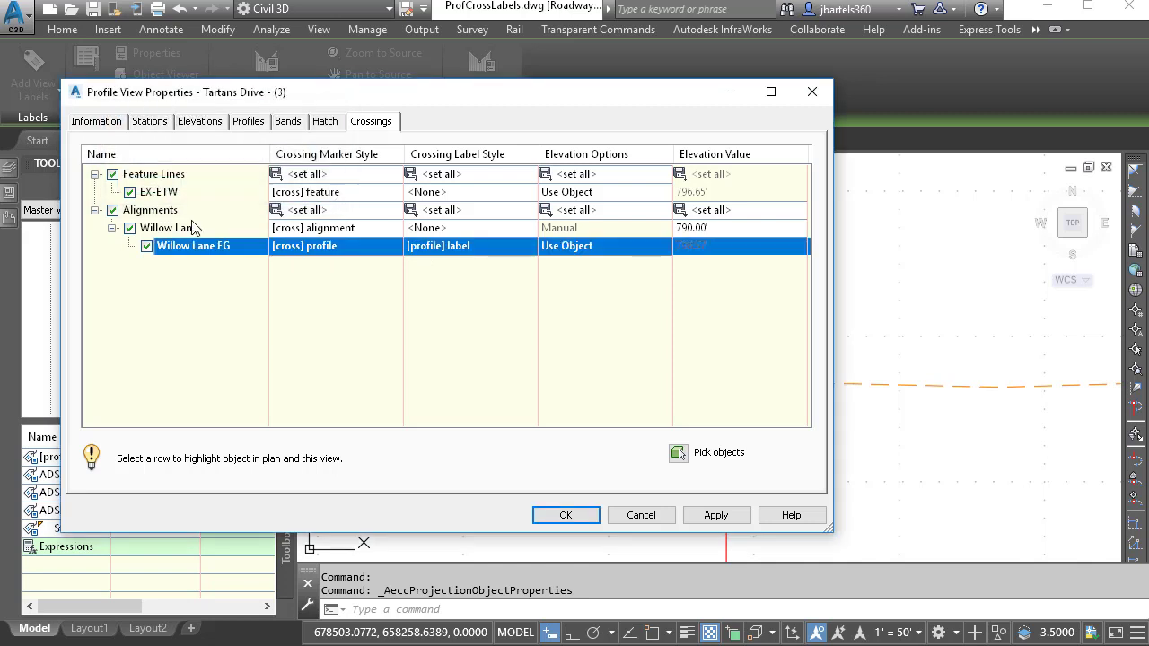
{"action": "left_click", "coordinate": [553, 511]}
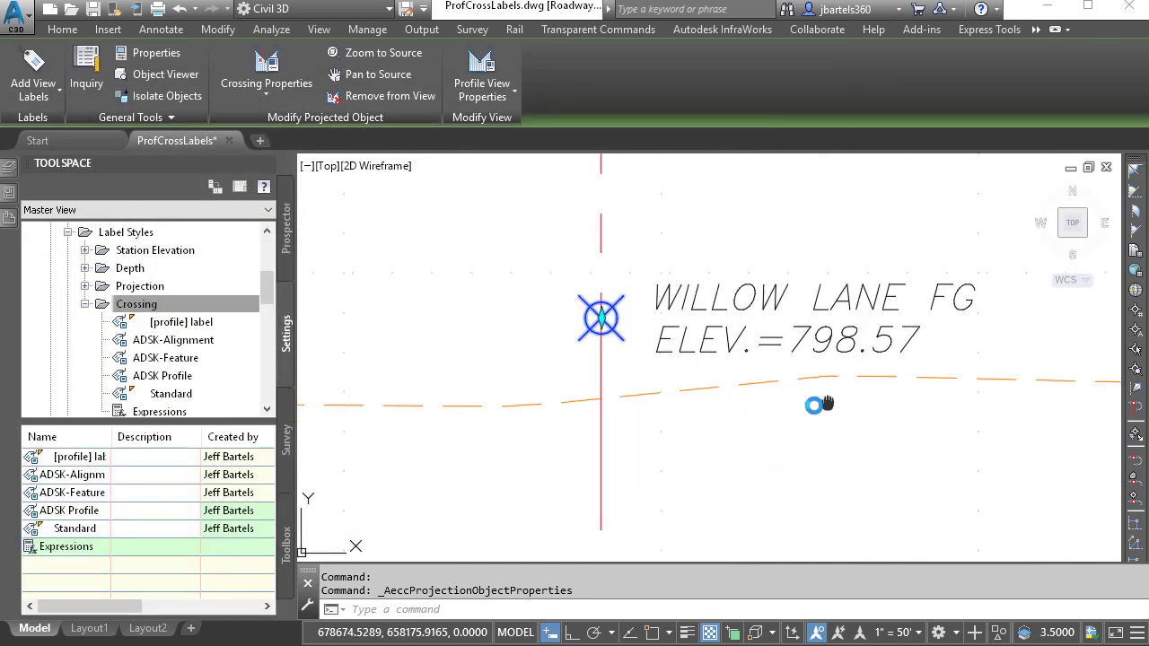
{"action": "middle_click_drag", "start_coordinate": [813, 406], "coordinate": [730, 437]}
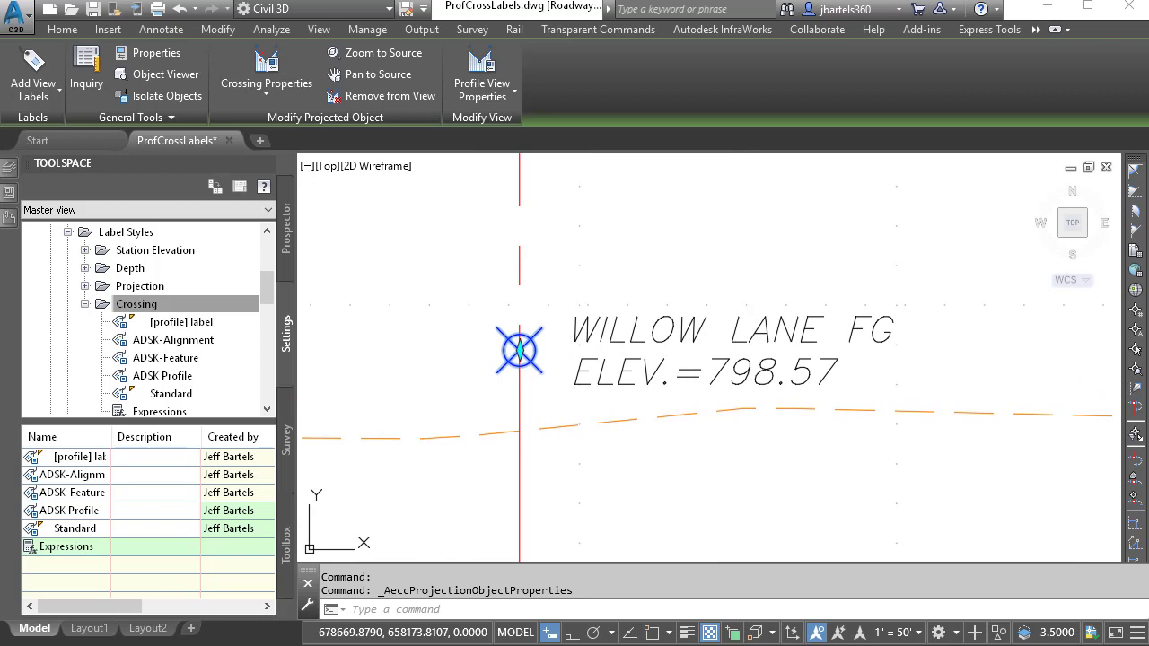
{"action": "key", "text": "Escape"}
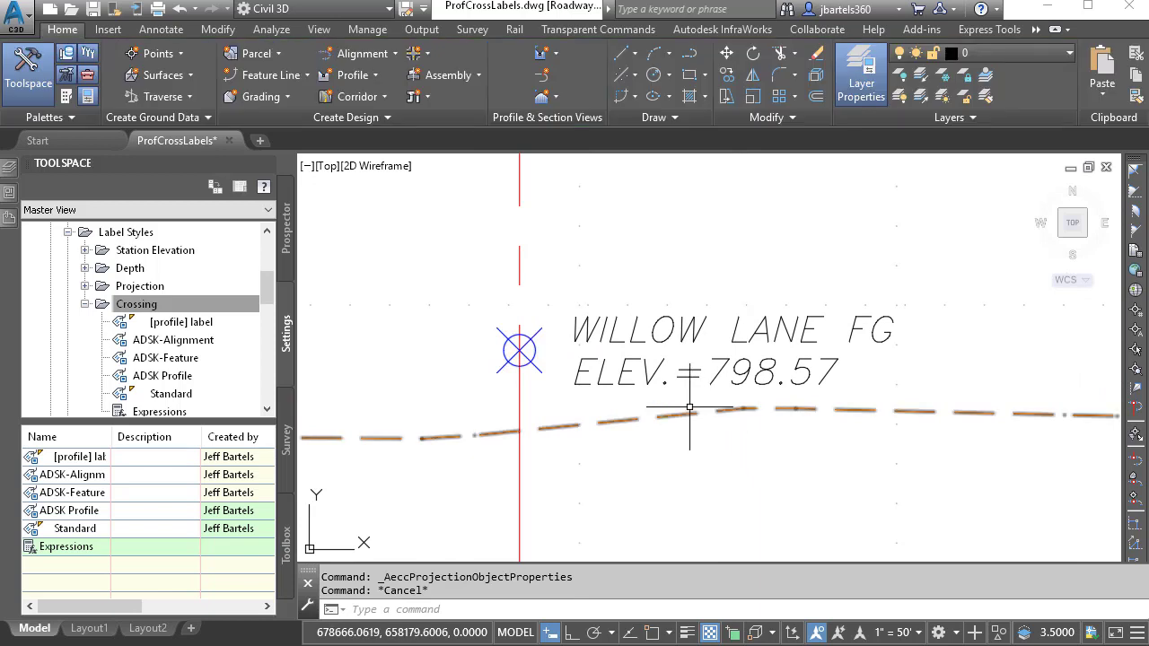
- Drag the WILLOW LANE FG label up and to the right of its marker
{"action": "left_click", "coordinate": [658, 379]}
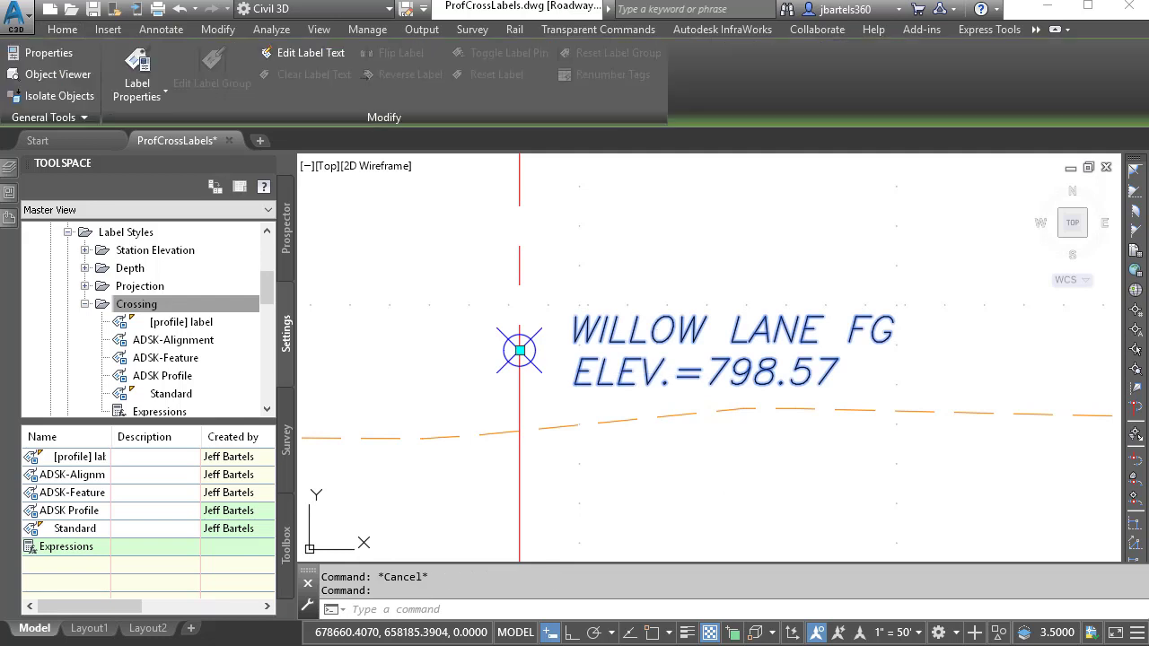
{"action": "left_click", "coordinate": [521, 349]}
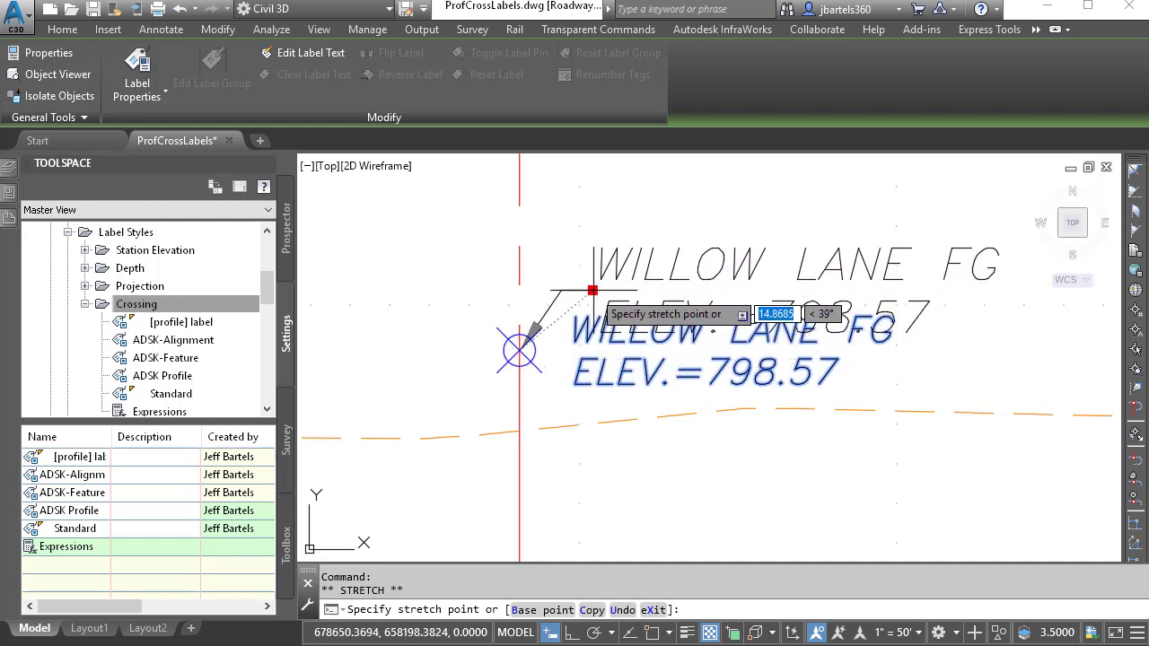
{"action": "left_click", "coordinate": [634, 275]}
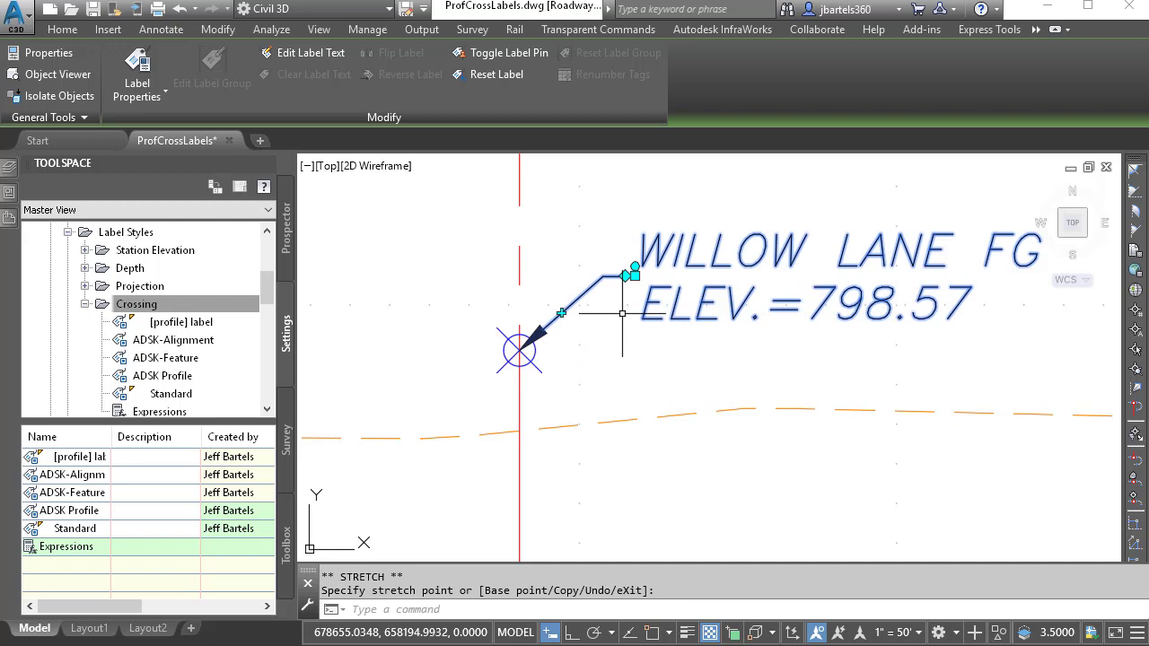
{"action": "key", "text": "Escape"}
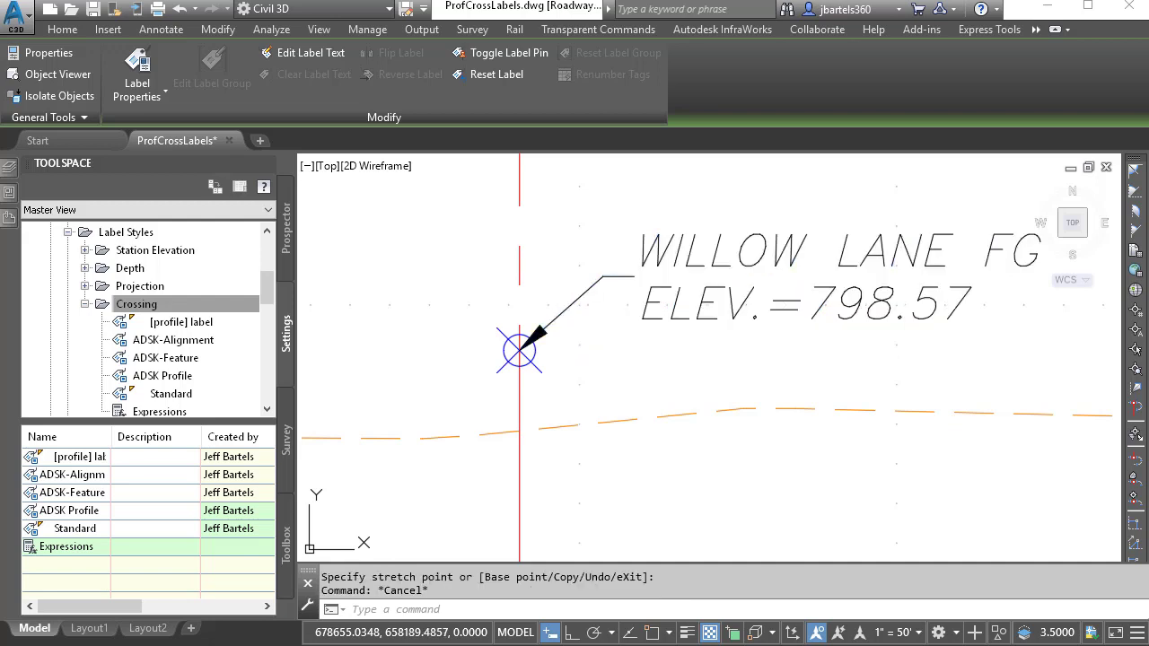
{"action": "right_click", "coordinate": [190, 325]}
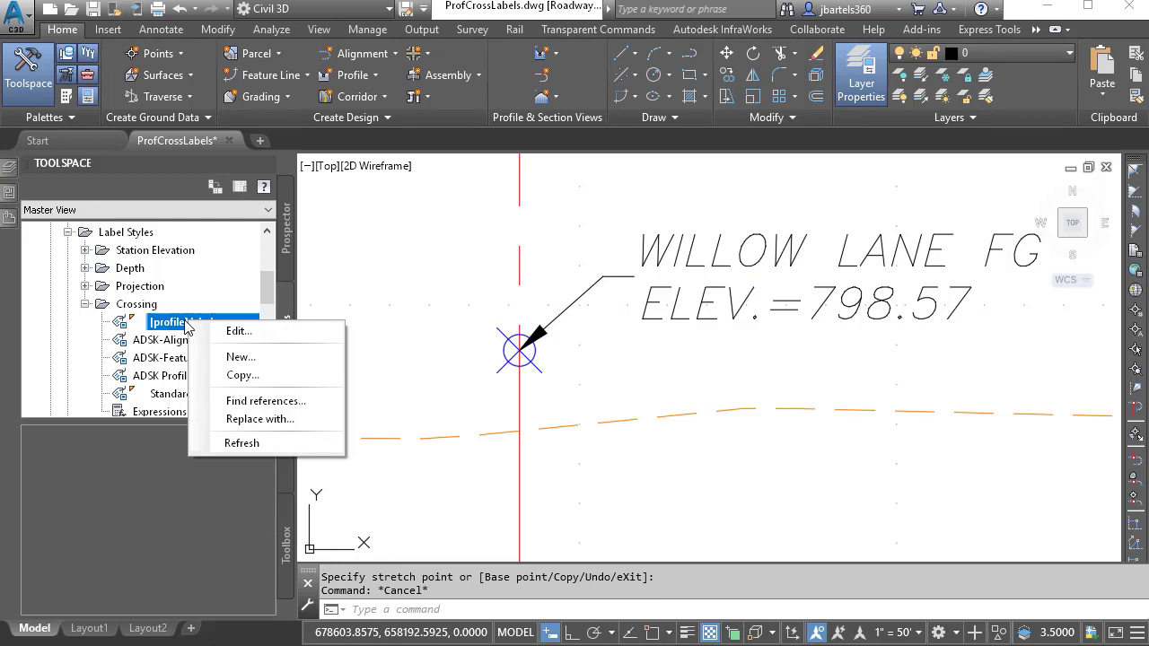
- Set the [profile] label style's dragged-state text height to 0.08
{"action": "left_click", "coordinate": [238, 330]}
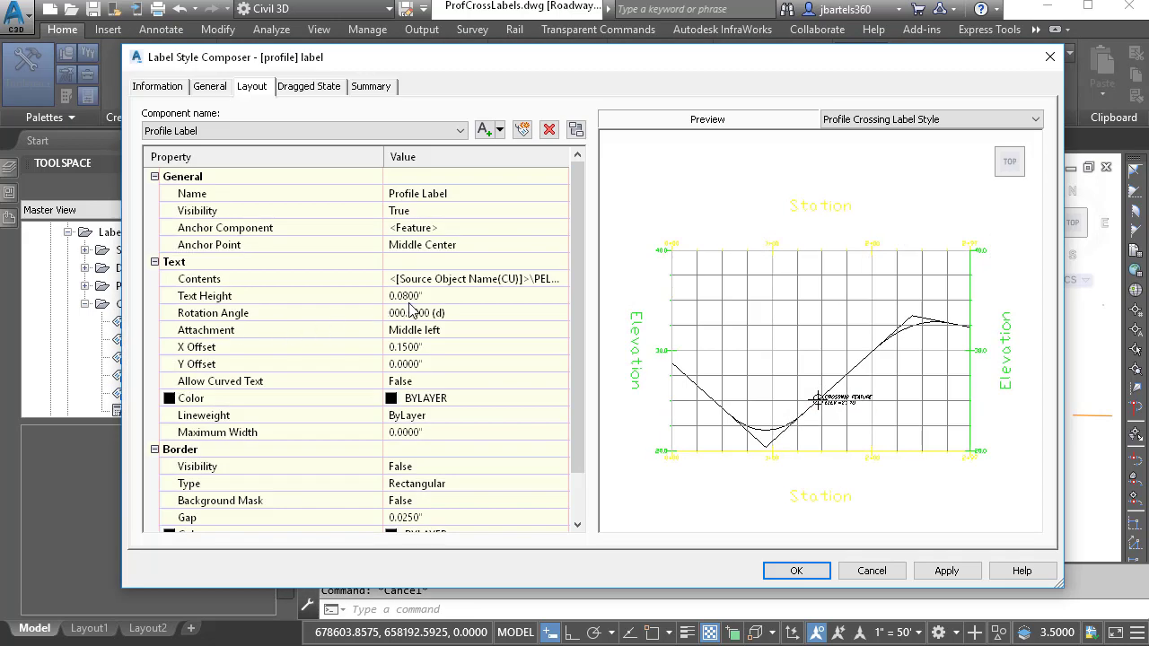
{"action": "left_click", "coordinate": [318, 88]}
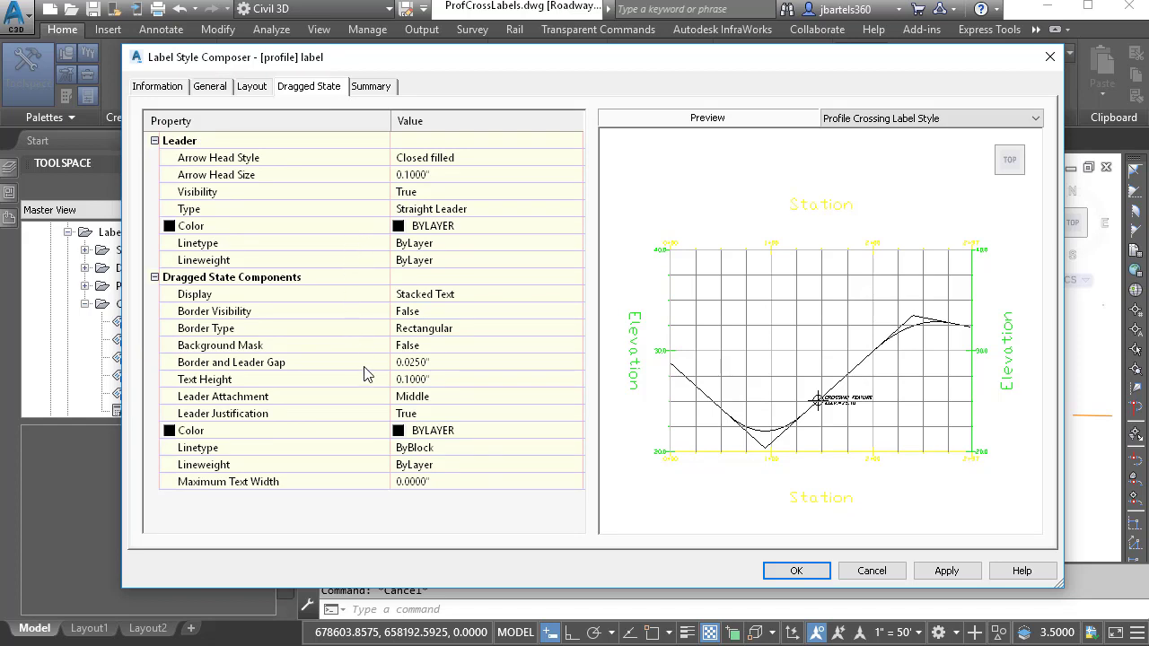
{"action": "left_click", "coordinate": [414, 386]}
{"action": "left_click_drag", "start_coordinate": [431, 379], "coordinate": [404, 378]}
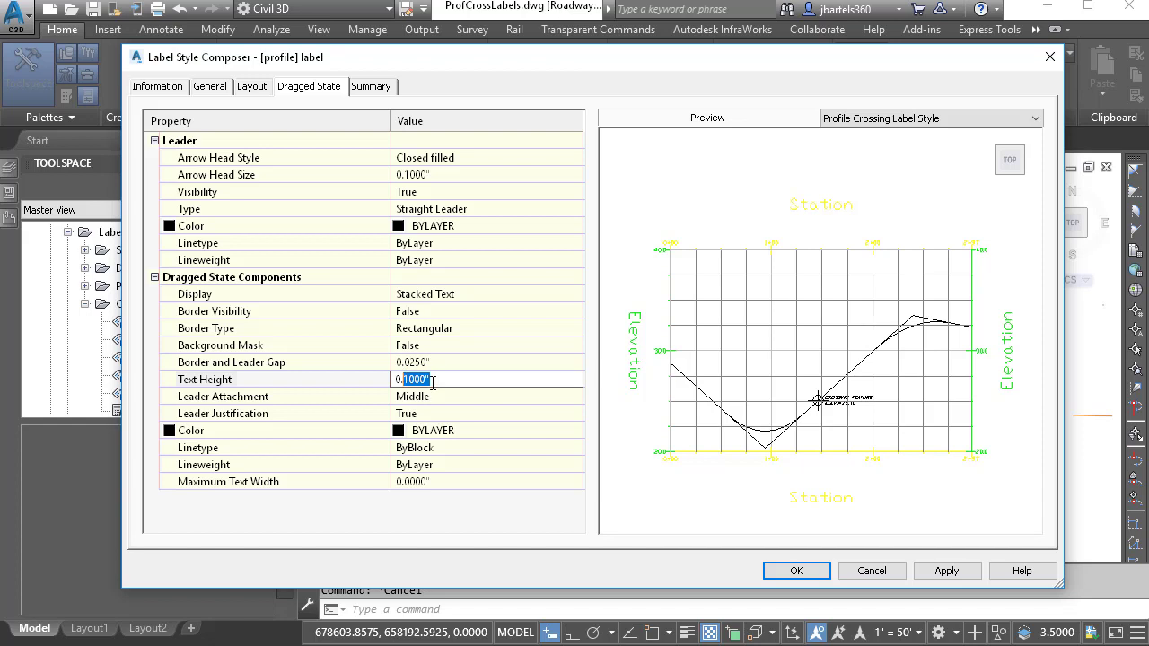
{"action": "type", "text": "08"}
{"action": "key", "text": "Return"}
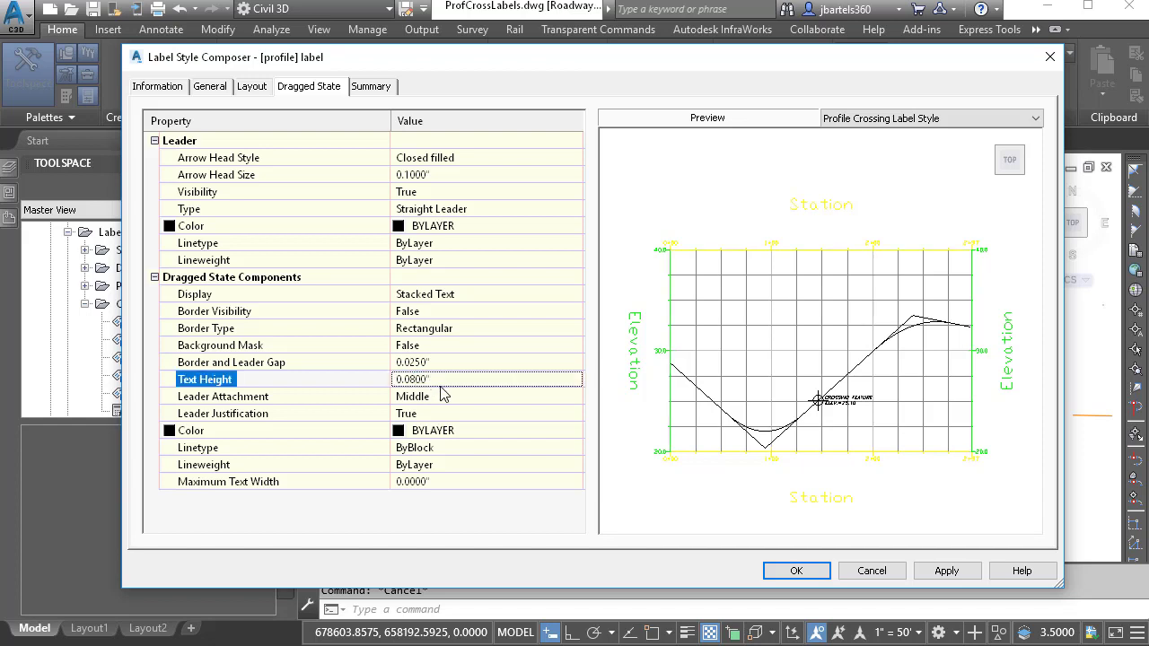
{"action": "left_click", "coordinate": [776, 569]}
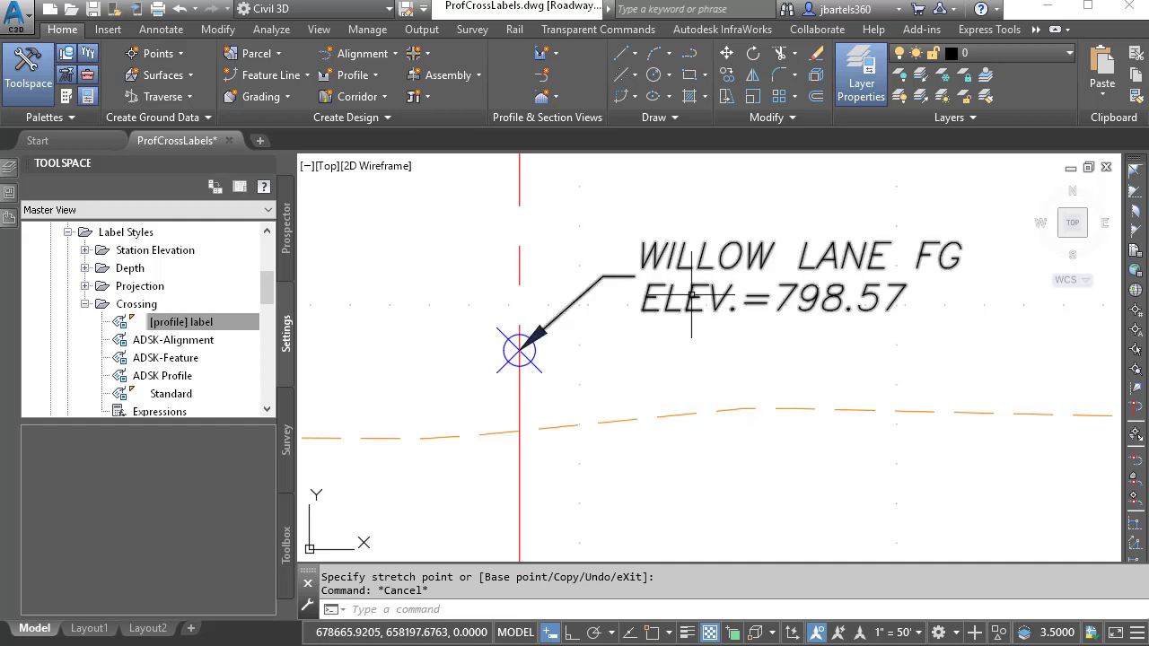
- Reset the leadered WILLOW LANE FG label to its default spot beside the marker, without the leader
{"action": "left_click", "coordinate": [691, 294]}
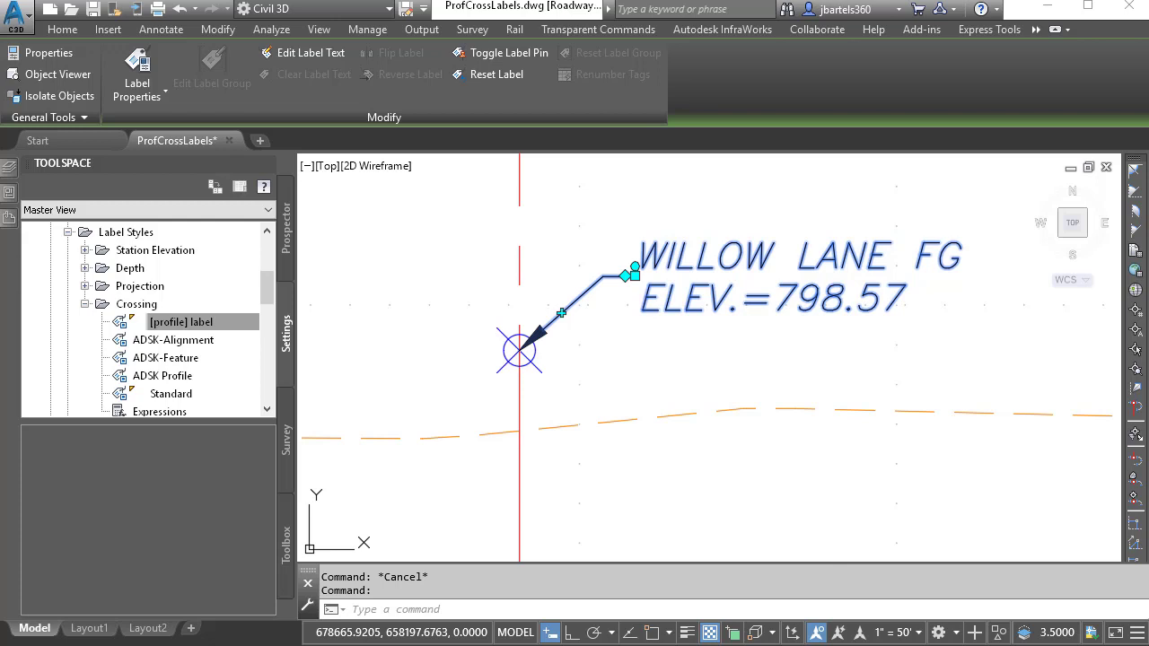
{"action": "left_click", "coordinate": [634, 266]}
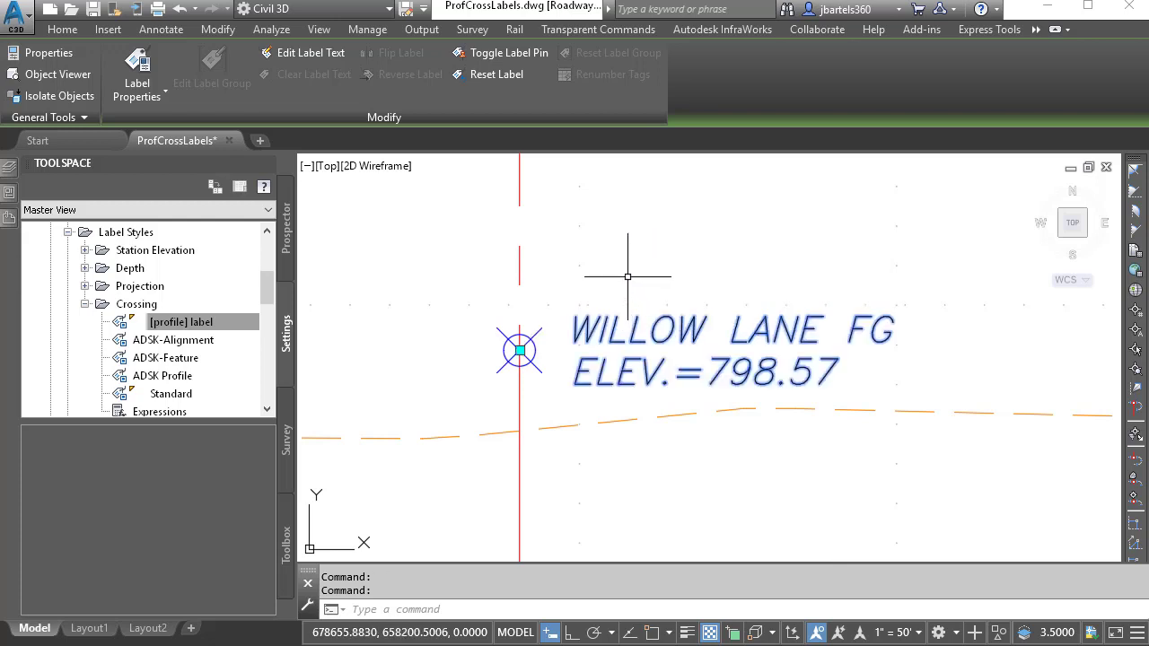
{"action": "key", "text": "Escape"}
{"action": "key", "text": "Escape"}
{"action": "scroll", "coordinate": [623, 266], "scroll_direction": "down", "scroll_amount": 1}
{"action": "middle_click_drag", "start_coordinate": [634, 260], "coordinate": [603, 351]}
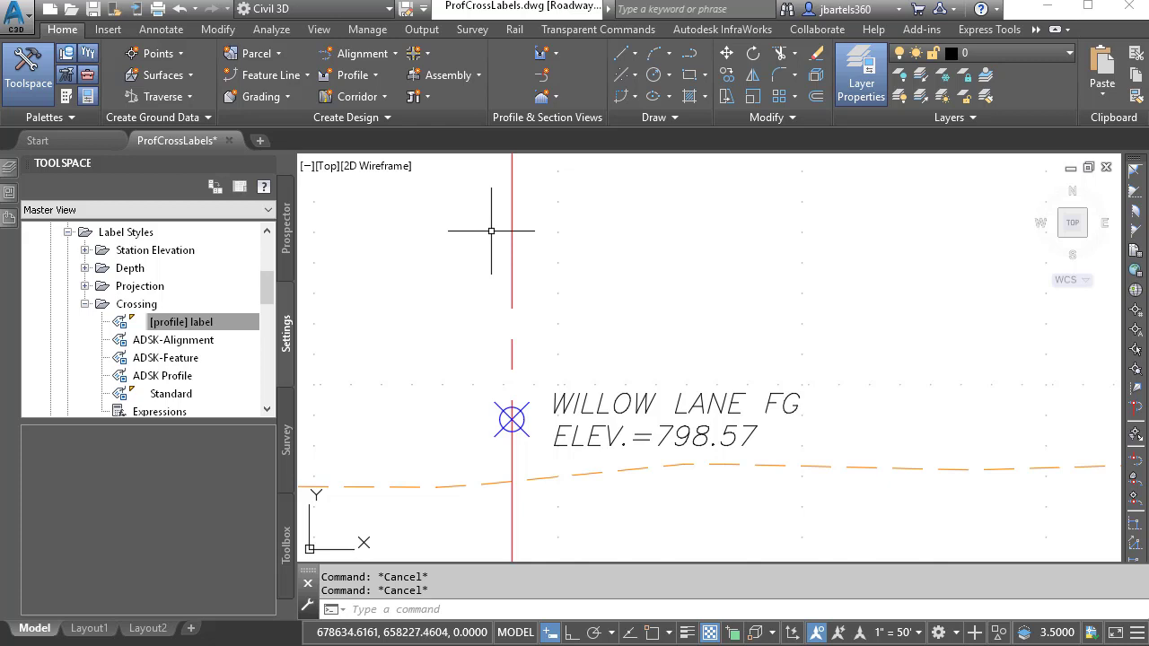
{"action": "left_click", "coordinate": [184, 323]}
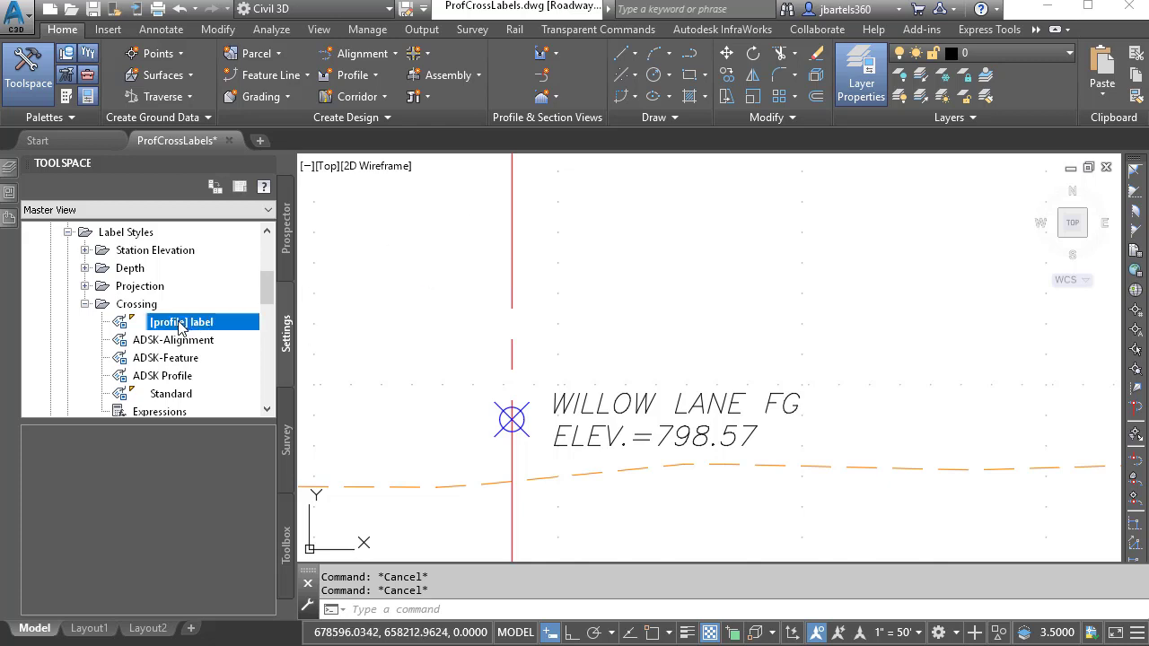
- Copy the [profile] label style and rename the copy '[alignemt] label'
{"action": "right_click", "coordinate": [180, 327]}
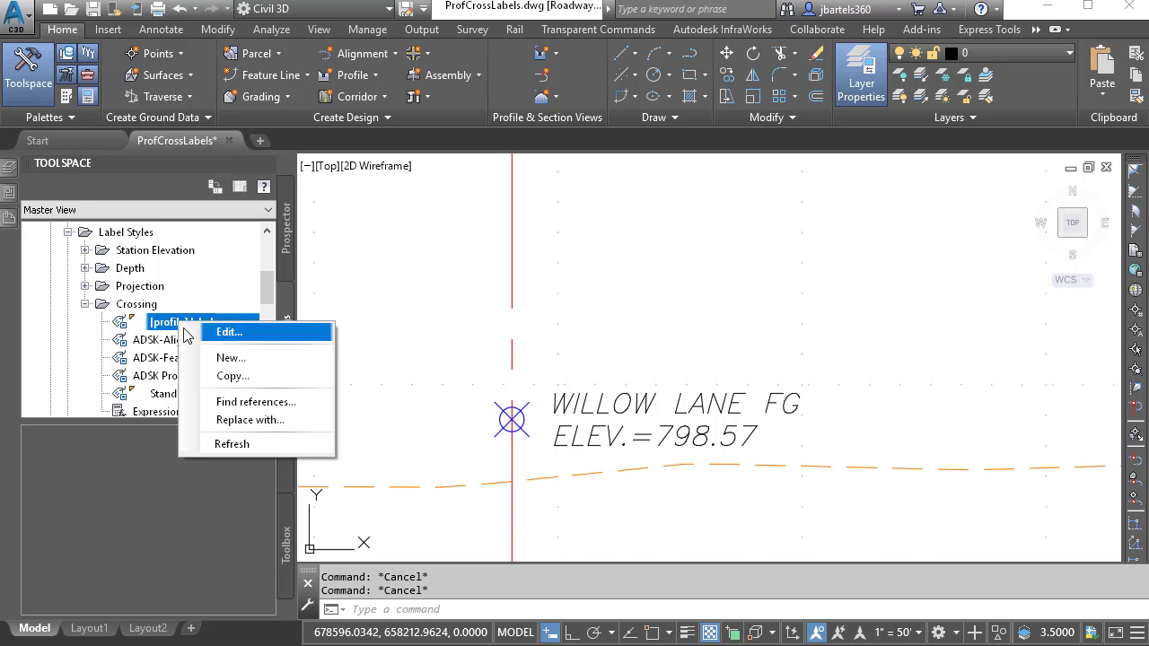
{"action": "left_click", "coordinate": [216, 378]}
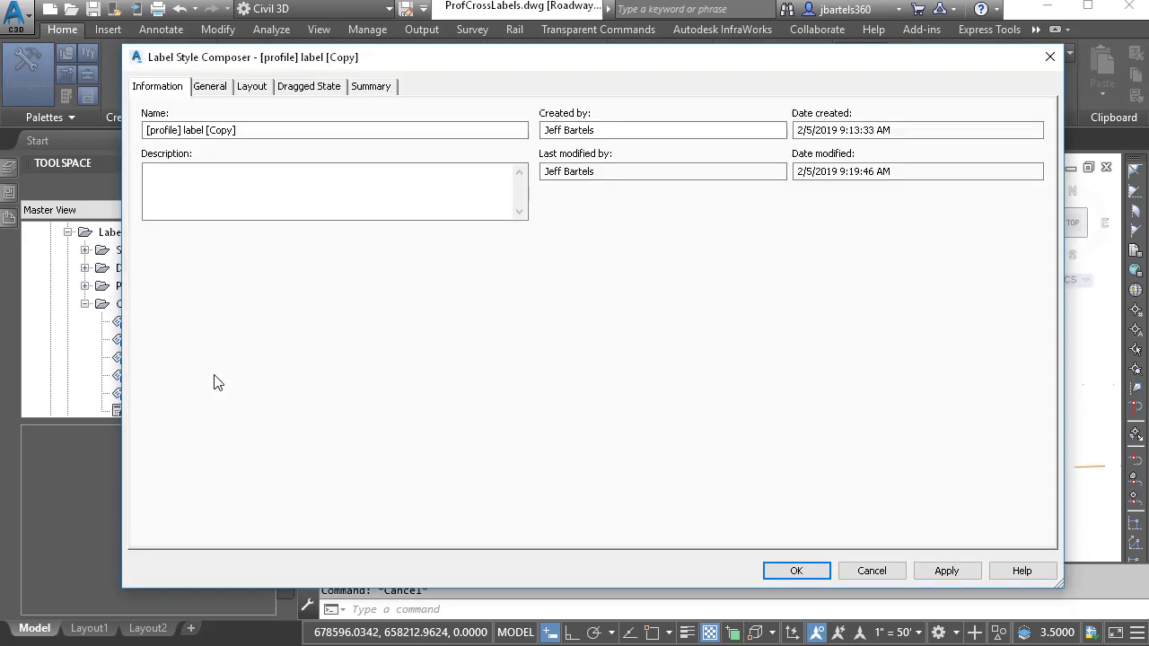
{"action": "left_click_drag", "start_coordinate": [236, 130], "coordinate": [222, 130]}
{"action": "key", "text": "BackSpace"}
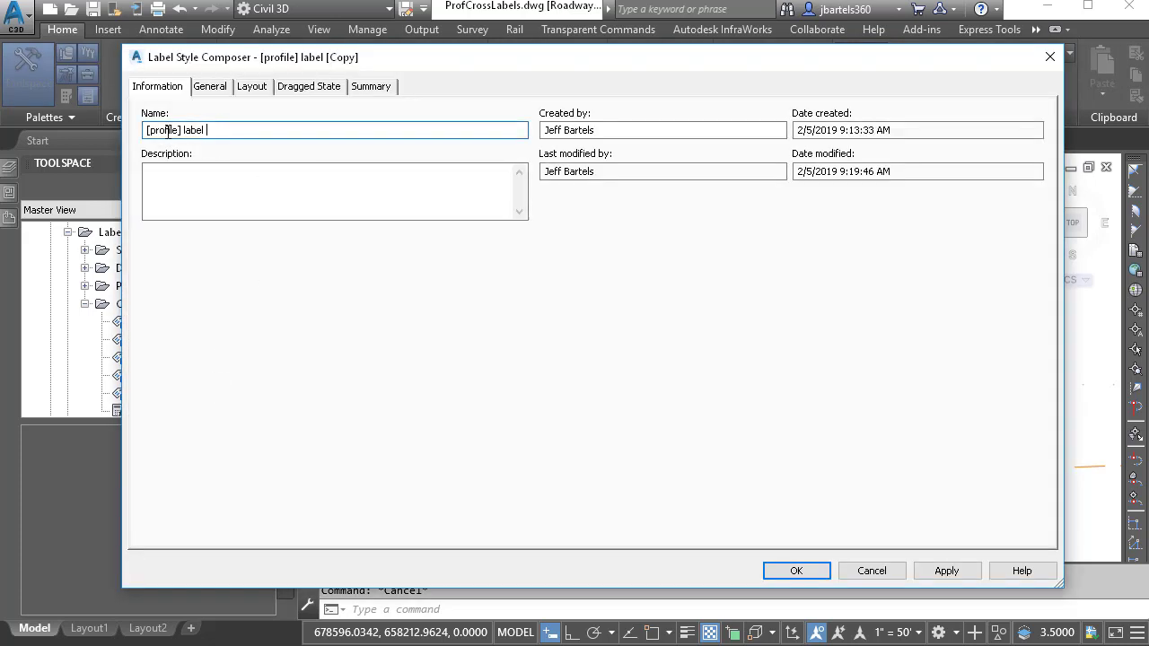
{"action": "double_click", "coordinate": [152, 130]}
{"action": "type", "text": "alignem"}
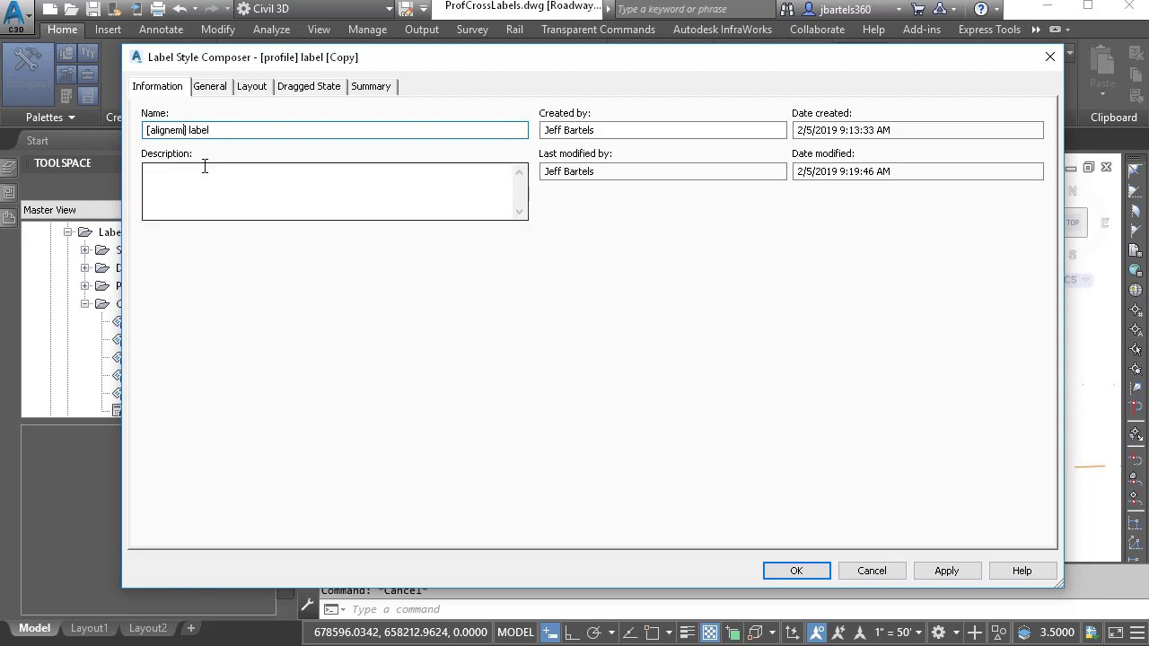
- Rename the copy's text component to 'Alignment Label' in the Layout tab
{"action": "left_click", "coordinate": [217, 93]}
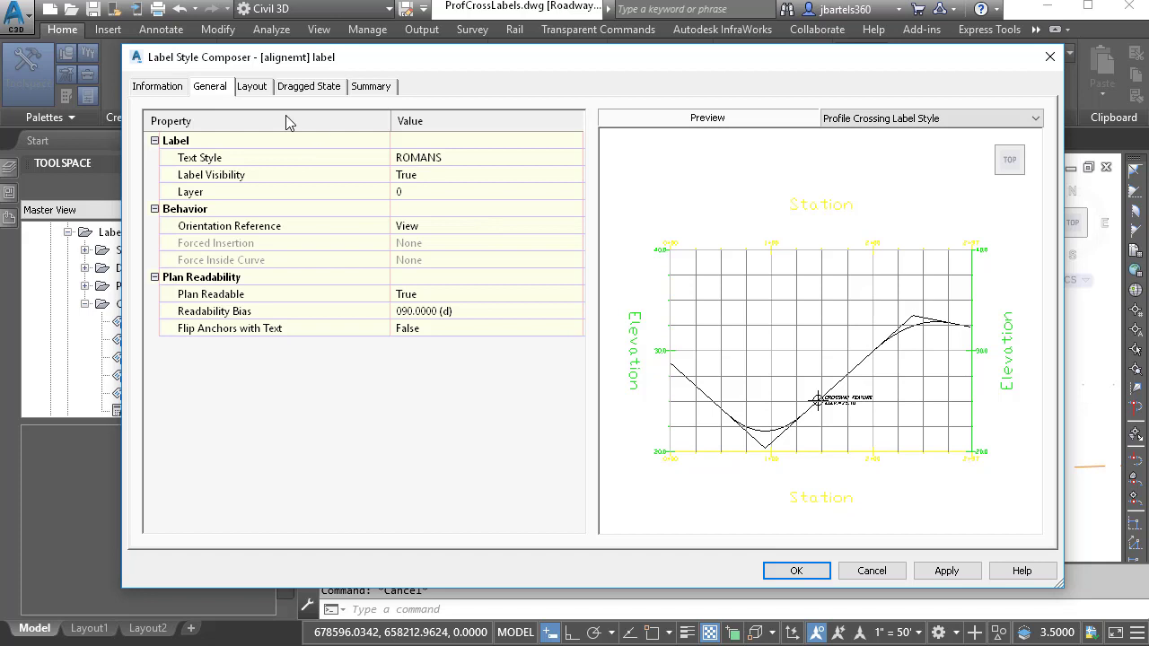
{"action": "left_click", "coordinate": [254, 88]}
{"action": "scroll", "coordinate": [829, 409], "scroll_direction": "up", "scroll_amount": 4}
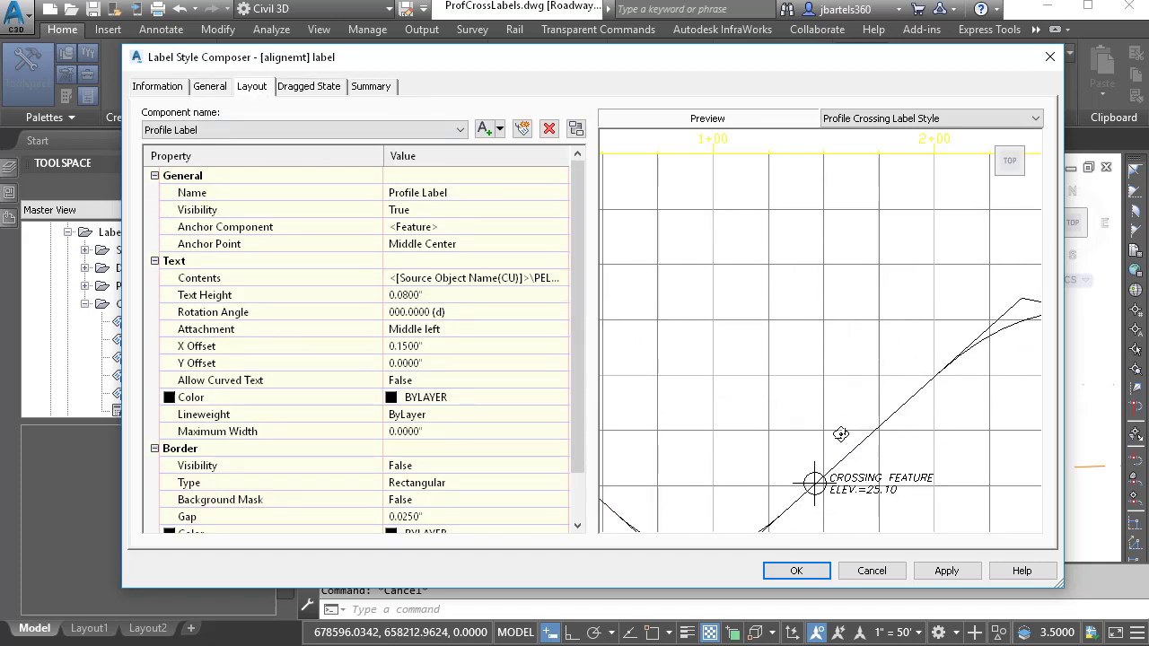
{"action": "middle_click_drag", "start_coordinate": [837, 433], "coordinate": [790, 290]}
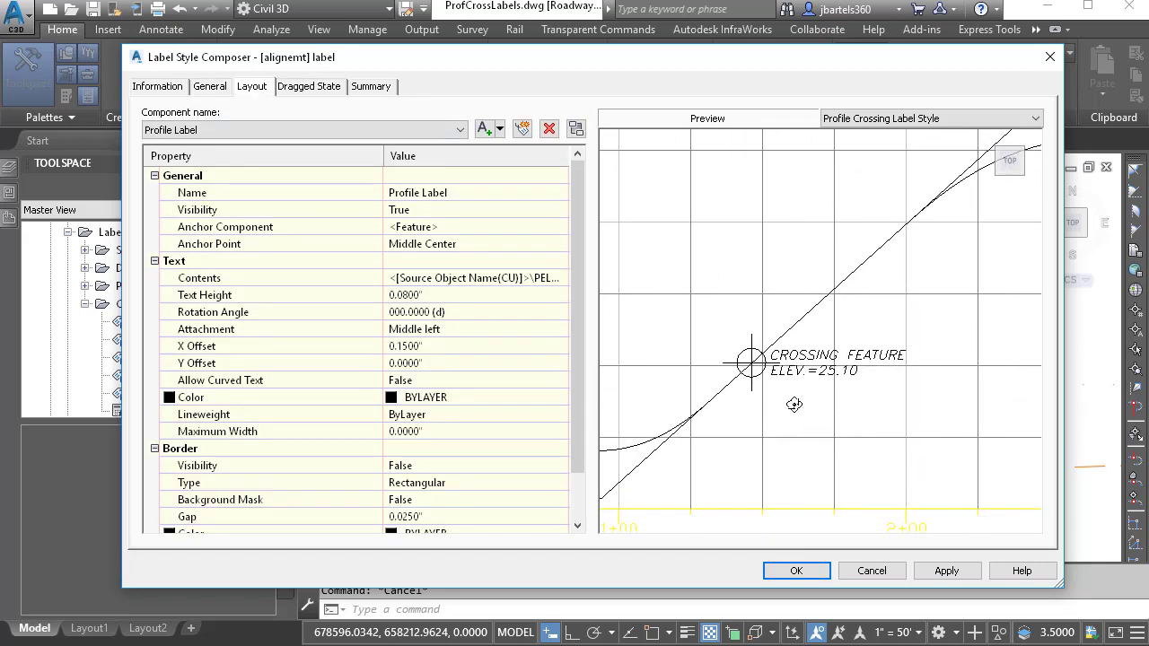
{"action": "left_click", "coordinate": [461, 192]}
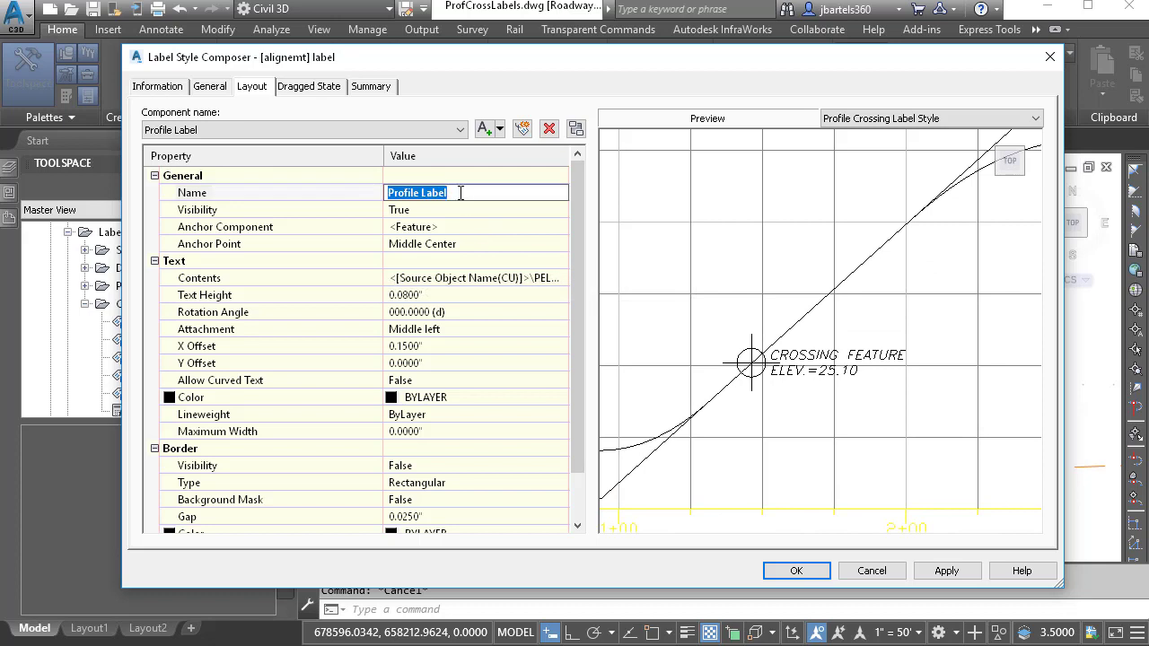
{"action": "type", "text": "Alignment L"}
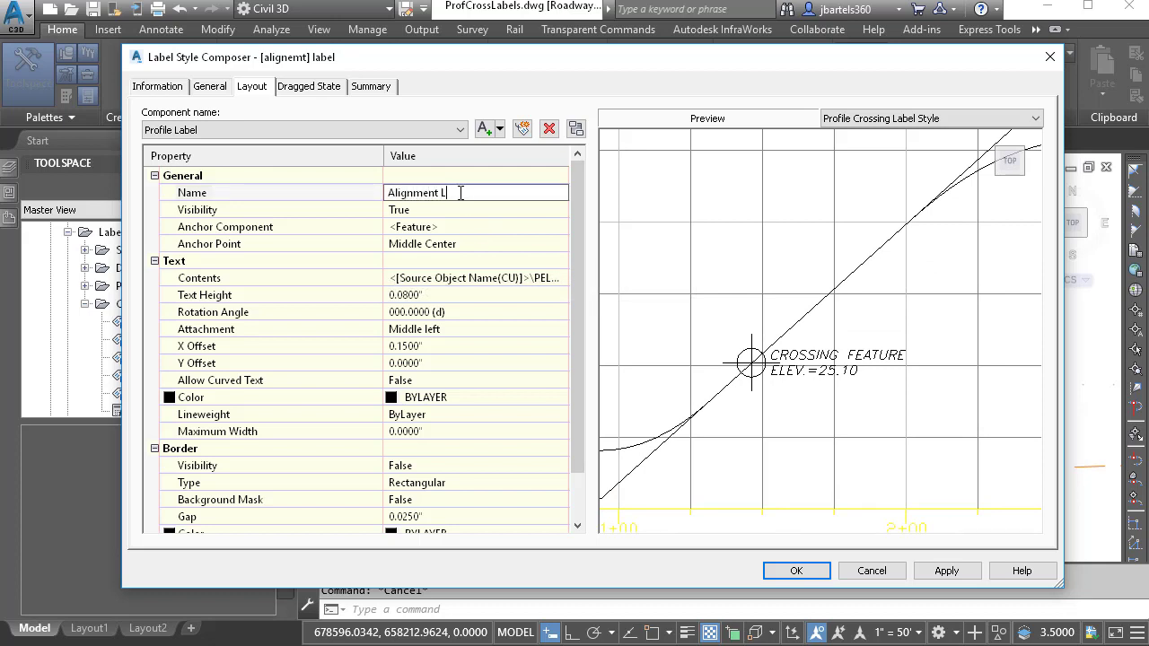
{"action": "type", "text": "abel"}
- Give the Alignment Label text an X offset of 0, 90° rotation and Bottom left attachment
{"action": "left_click", "coordinate": [420, 349]}
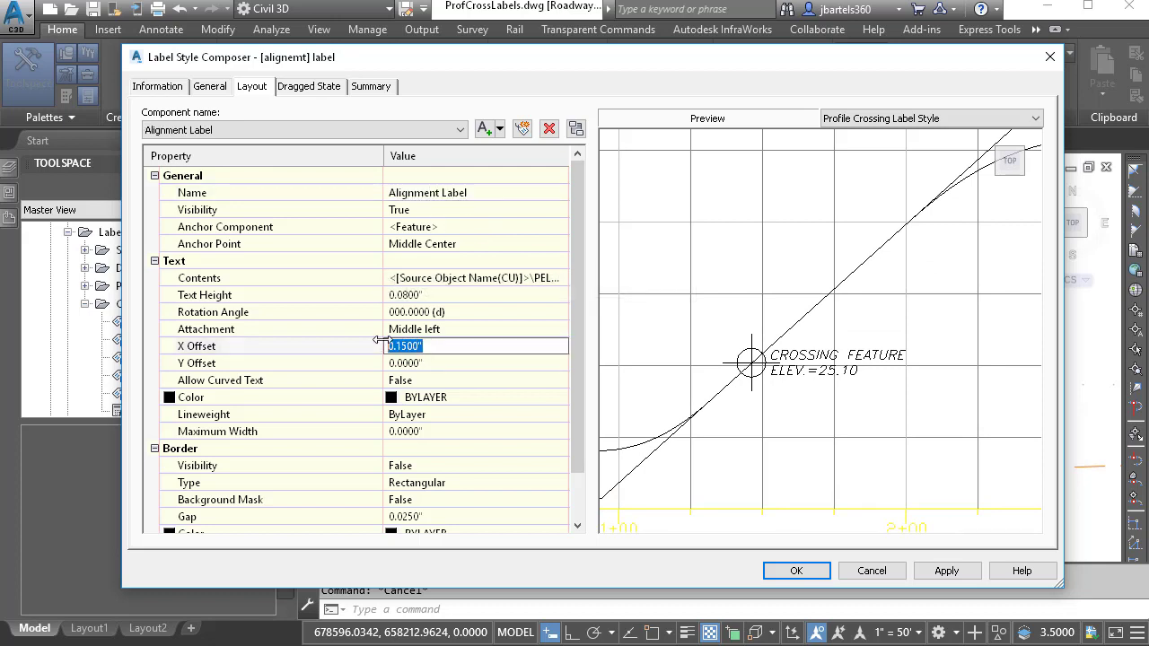
{"action": "type", "text": "0"}
{"action": "key", "text": "Return"}
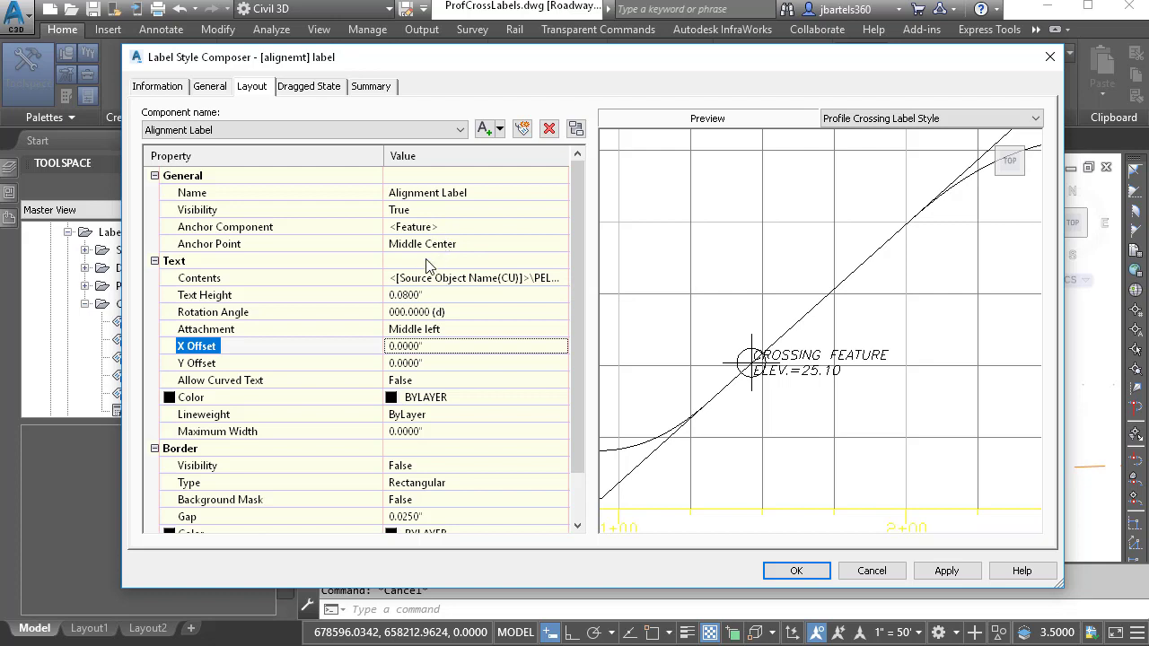
{"action": "left_click", "coordinate": [412, 310]}
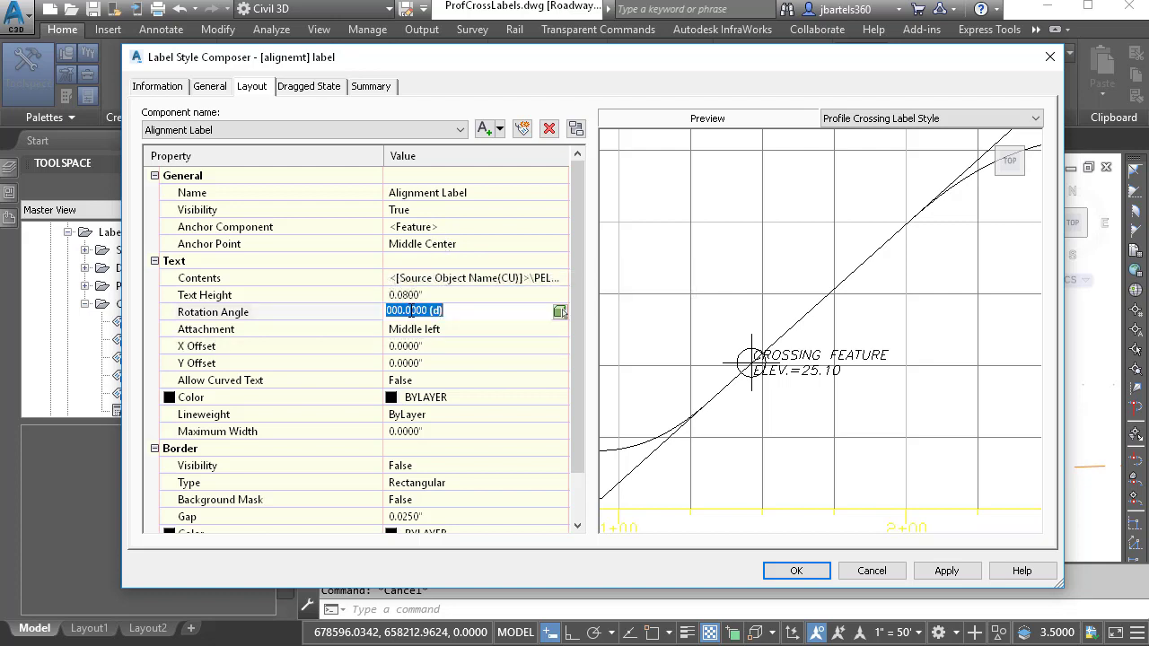
{"action": "type", "text": "90"}
{"action": "key", "text": "Return"}
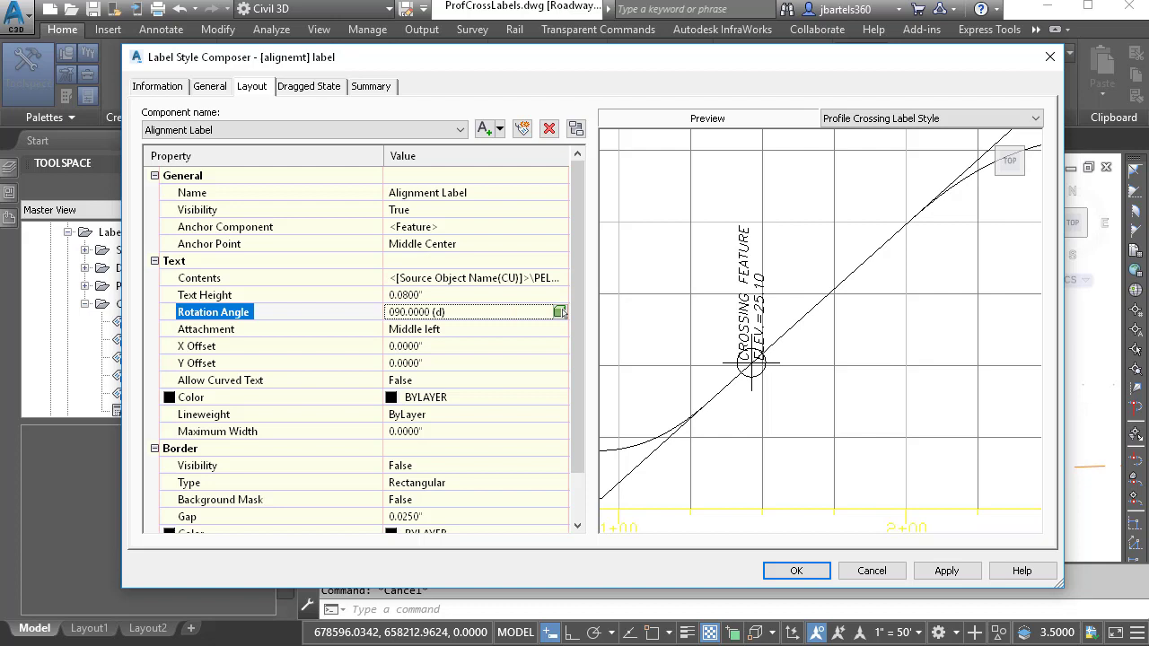
{"action": "left_click", "coordinate": [427, 329]}
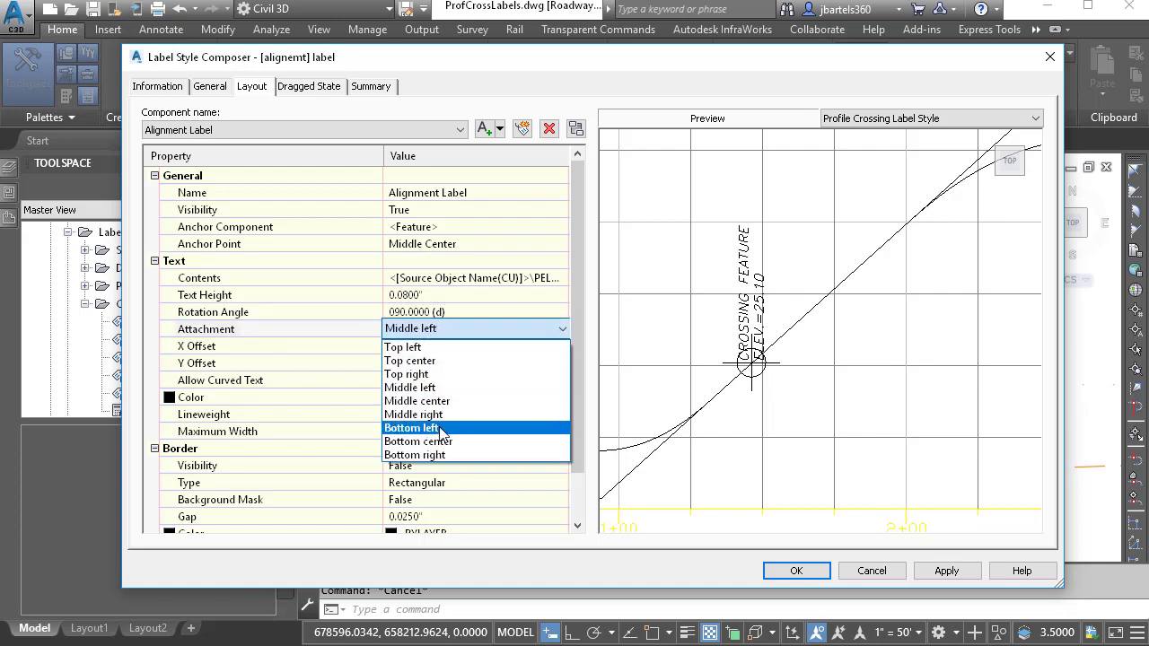
{"action": "left_click", "coordinate": [412, 428]}
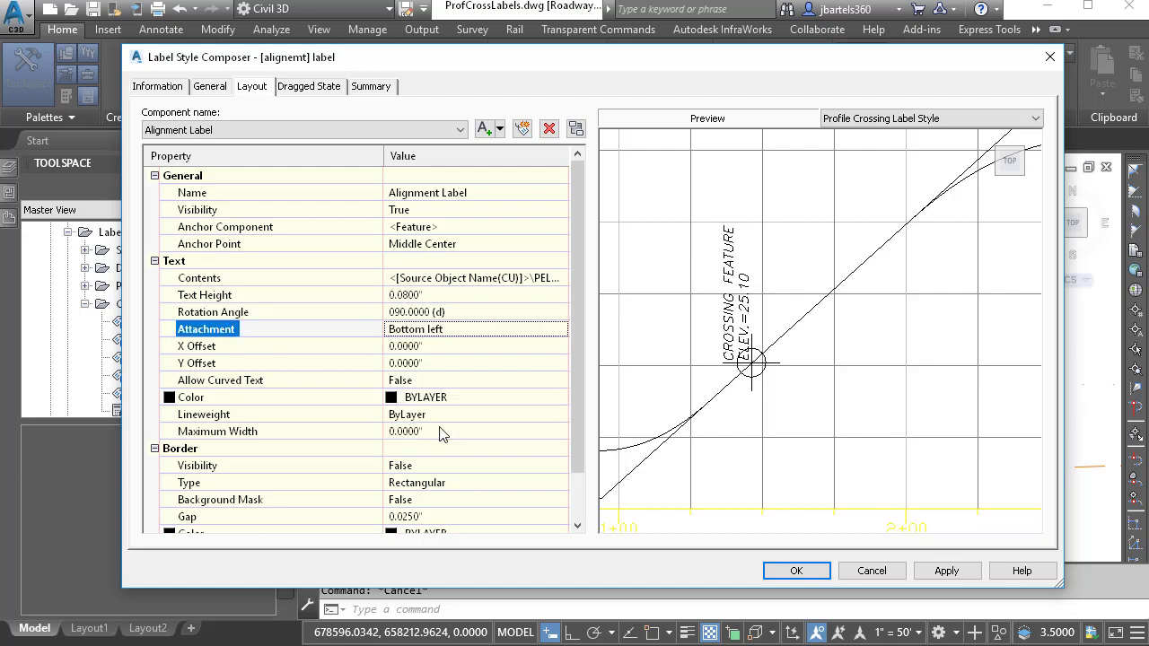
{"action": "scroll", "coordinate": [750, 363], "scroll_direction": "up", "scroll_amount": 3}
{"action": "middle_click_drag", "start_coordinate": [744, 391], "coordinate": [786, 428]}
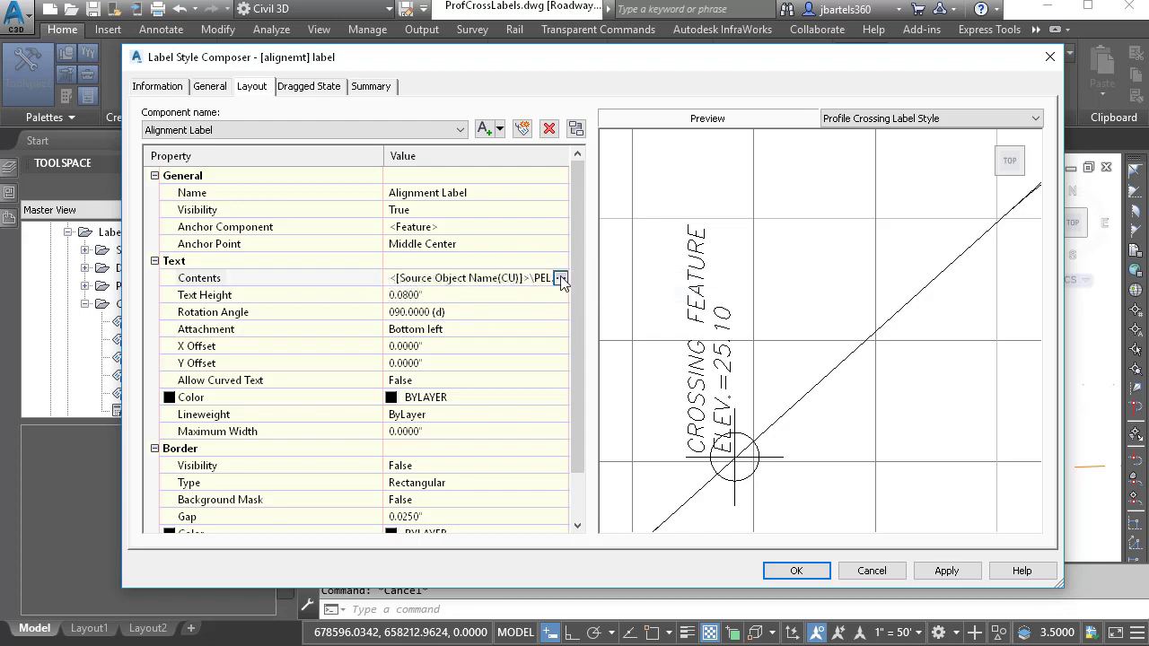
- Replace the label's ELEV line with the Source Station value so it reads STA.=1+46.09
{"action": "left_click", "coordinate": [561, 278]}
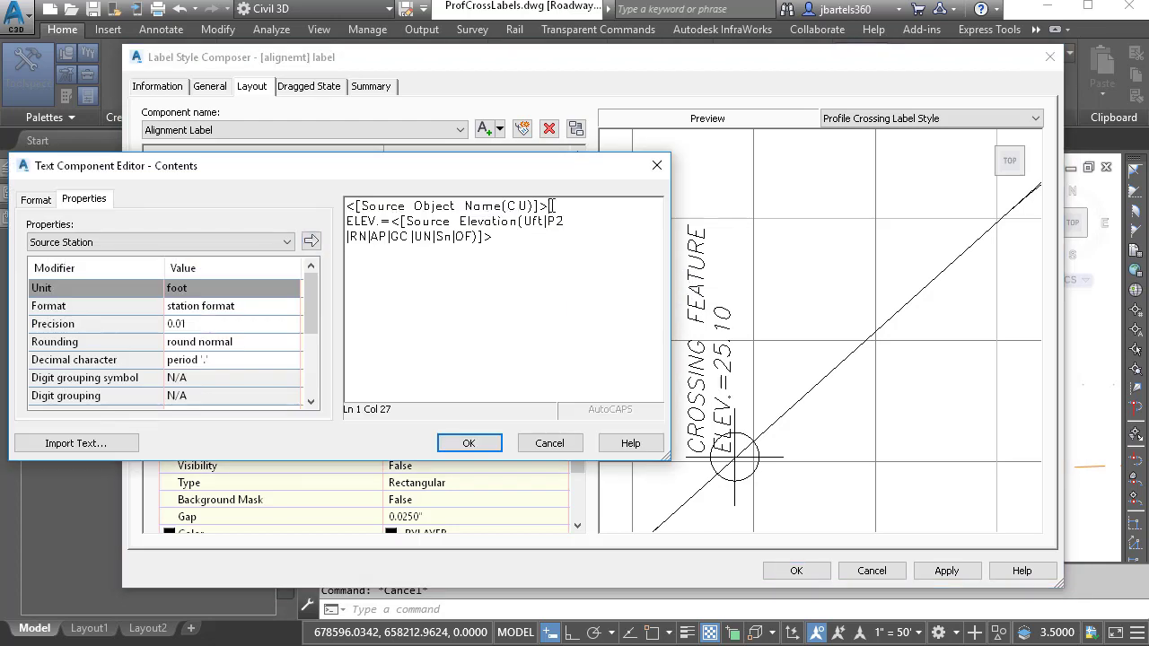
{"action": "left_click_drag", "start_coordinate": [552, 206], "coordinate": [573, 237]}
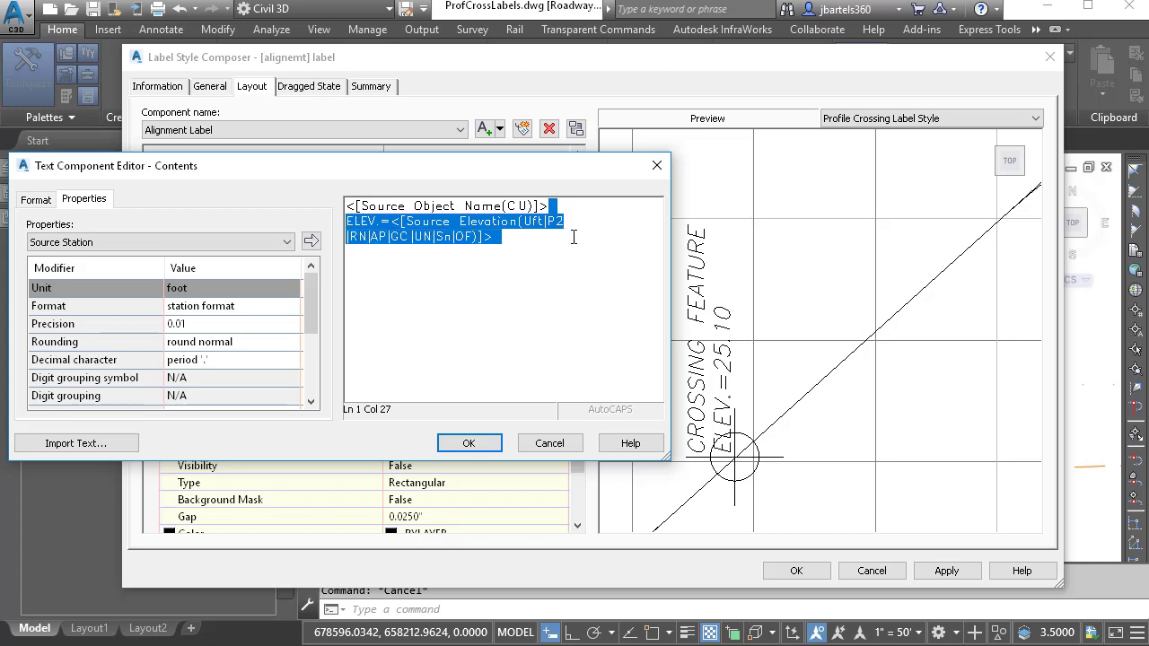
{"action": "key", "text": "Delete"}
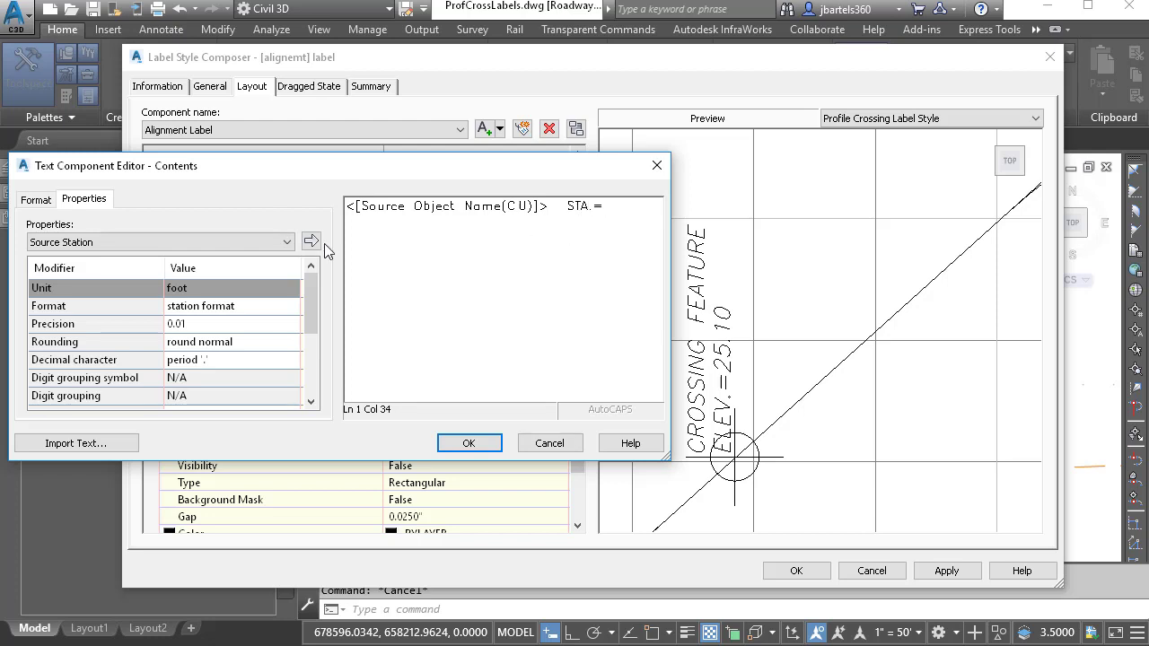
{"action": "left_click", "coordinate": [285, 241]}
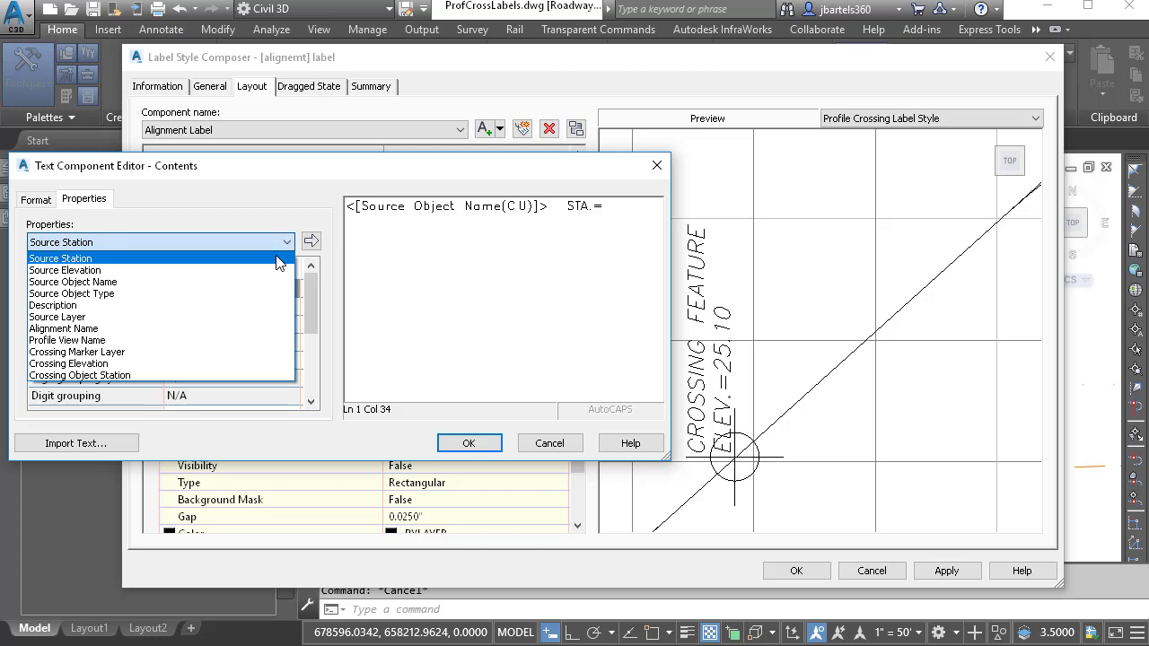
{"action": "left_click", "coordinate": [279, 259]}
{"action": "left_click", "coordinate": [311, 241]}
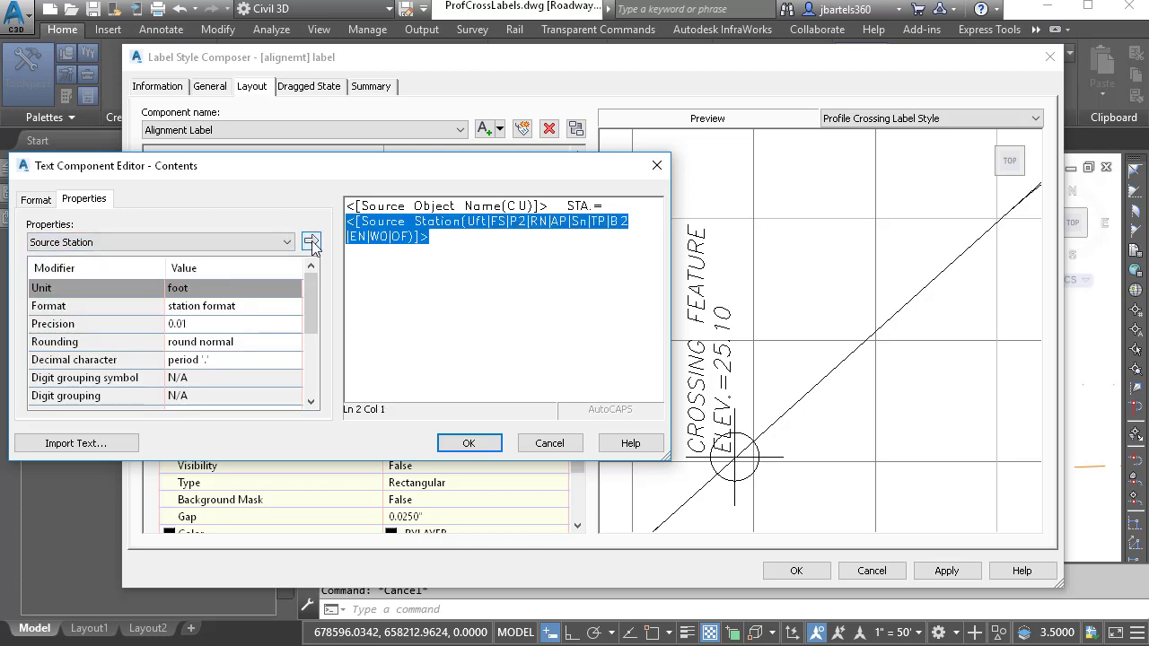
{"action": "left_click", "coordinate": [463, 443]}
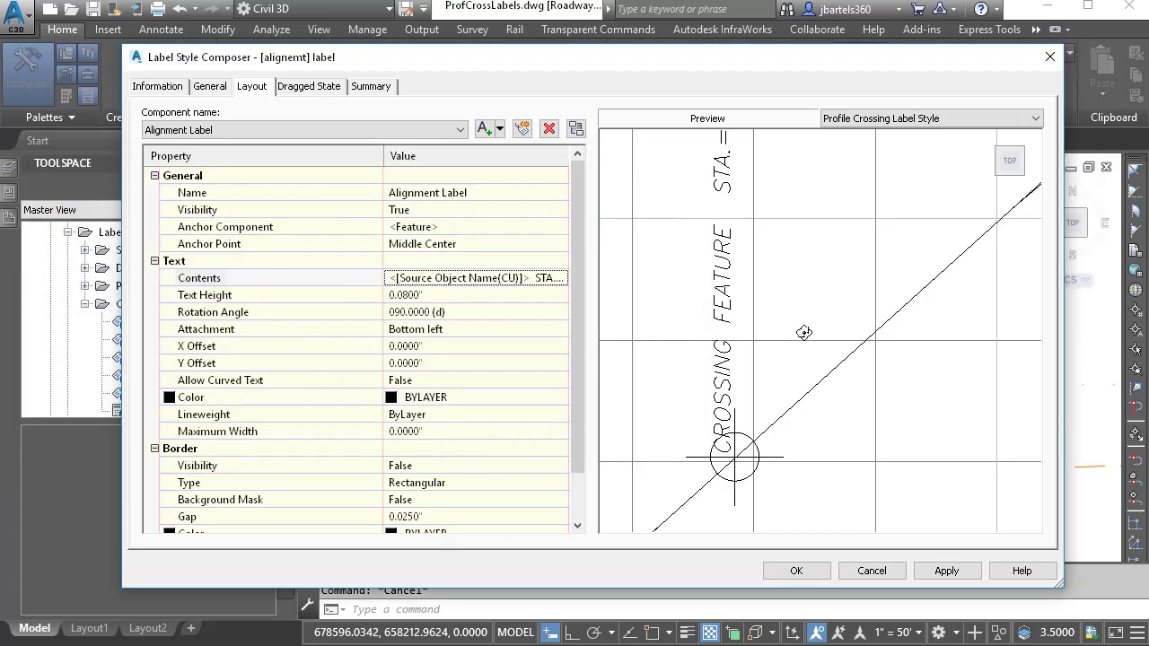
- Set the Alignment Label's X offset to -0.05 inch
{"action": "scroll", "coordinate": [803, 332], "scroll_direction": "down", "scroll_amount": 2}
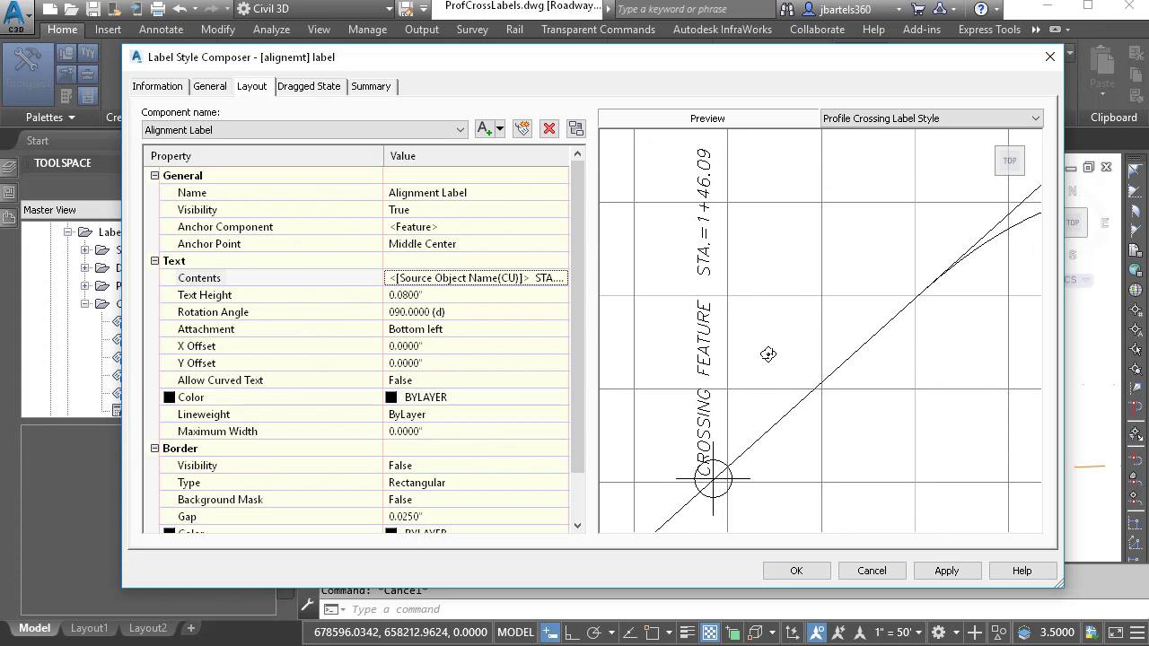
{"action": "left_click", "coordinate": [439, 348]}
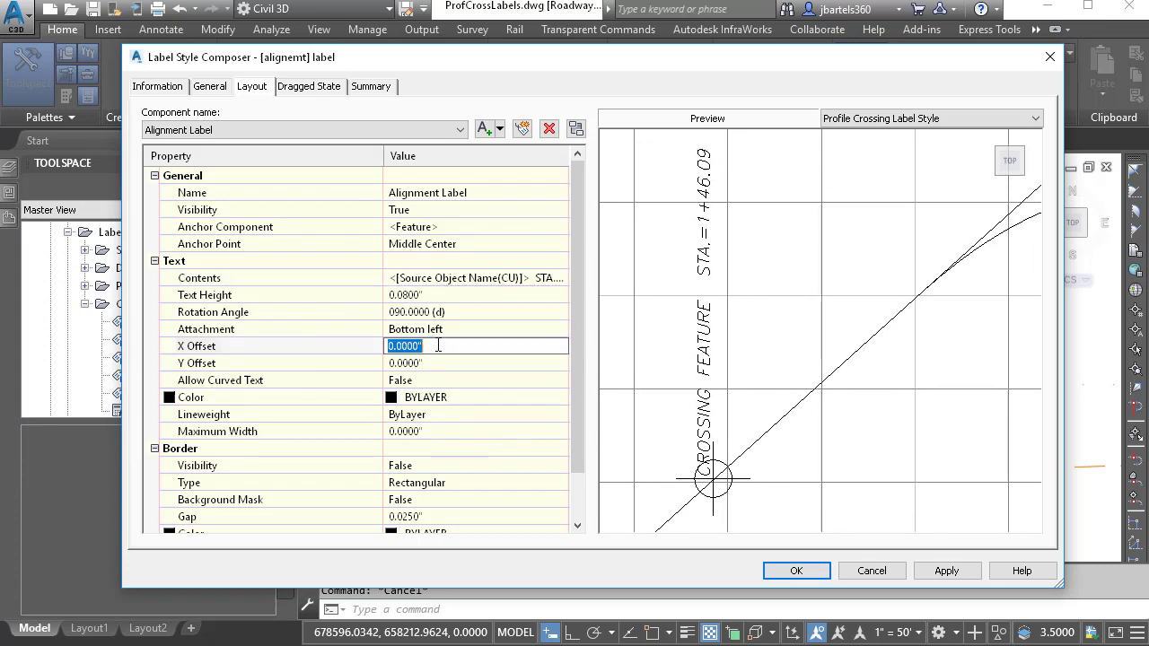
{"action": "type", "text": "-.05"}
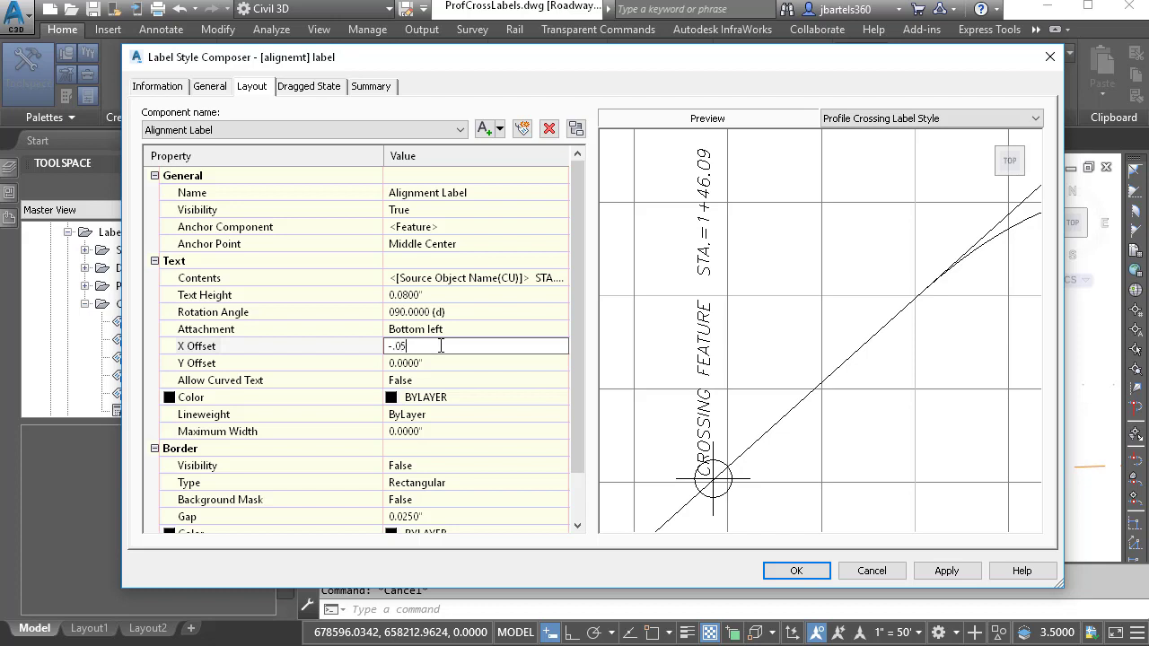
{"action": "key", "text": "Return"}
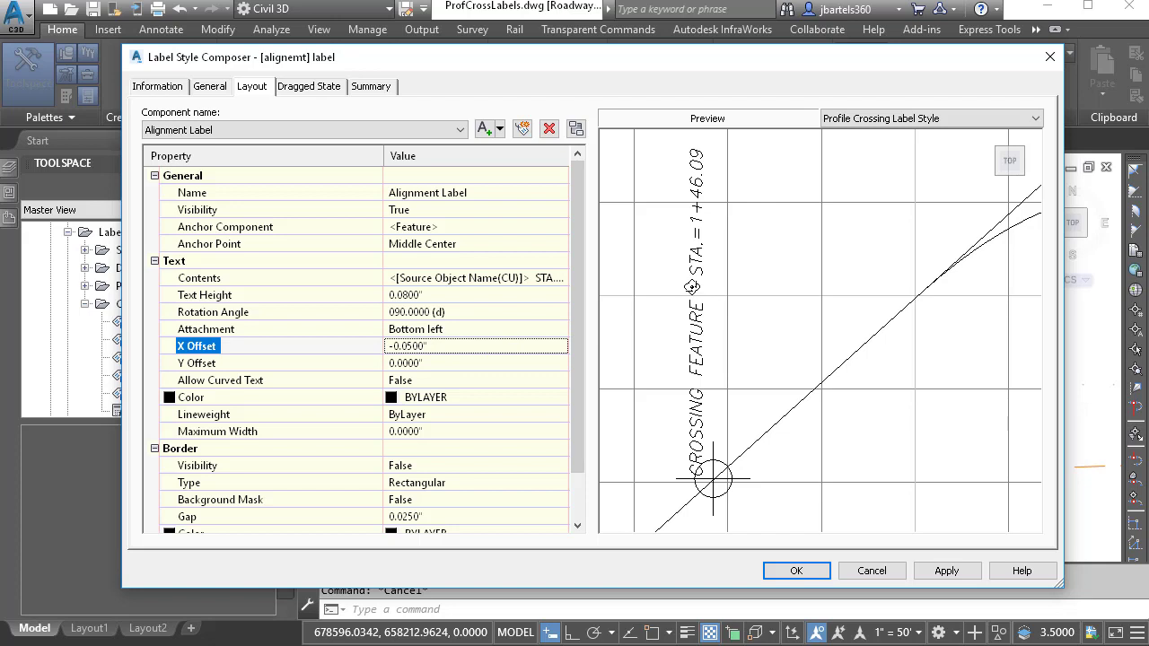
{"action": "left_click", "coordinate": [537, 277]}
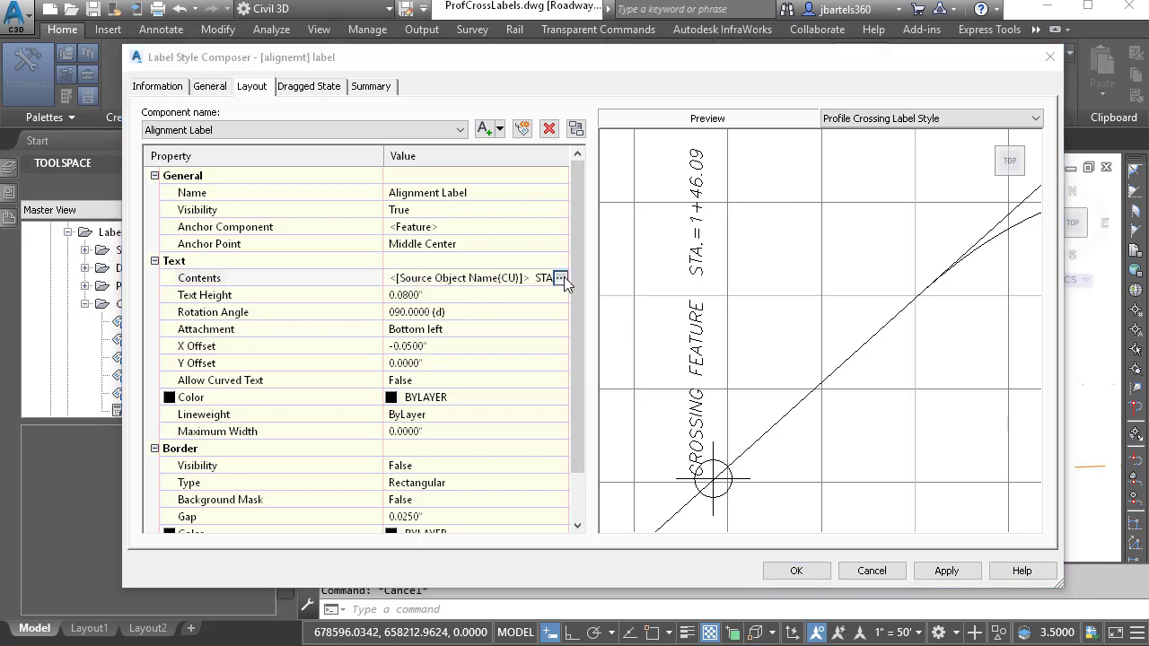
- Copy the RomanS centre line symbol ℄ from the Character Map via Symbol > Other
{"action": "left_click", "coordinate": [560, 278]}
{"action": "left_click", "coordinate": [39, 200]}
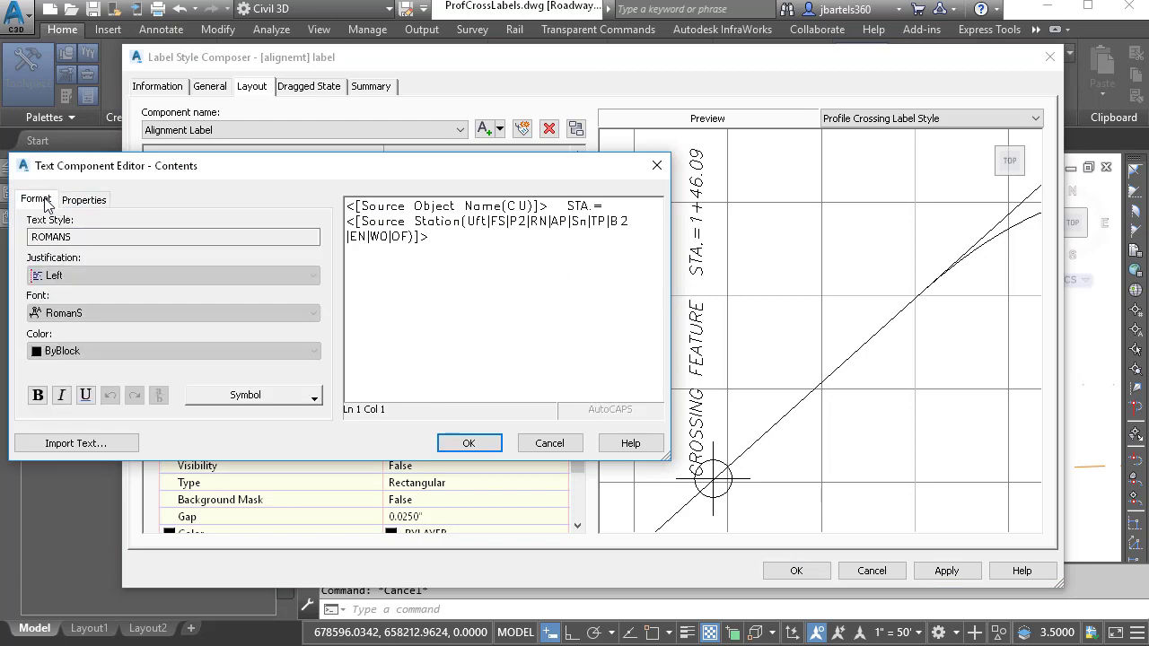
{"action": "left_click", "coordinate": [258, 399]}
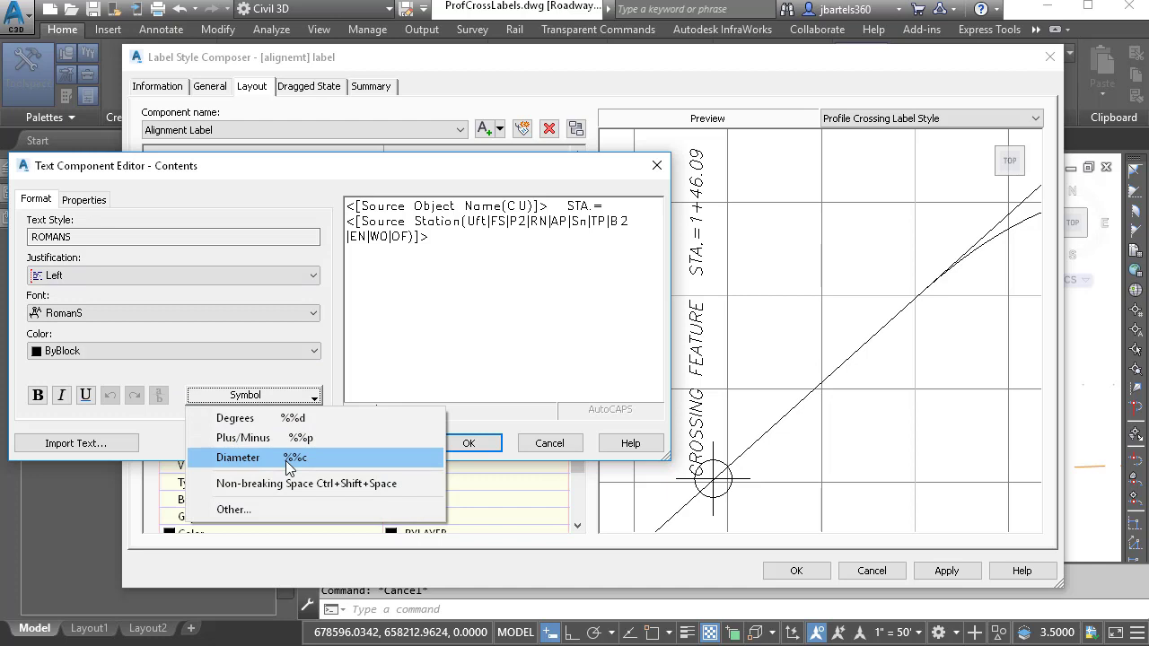
{"action": "left_click", "coordinate": [232, 509]}
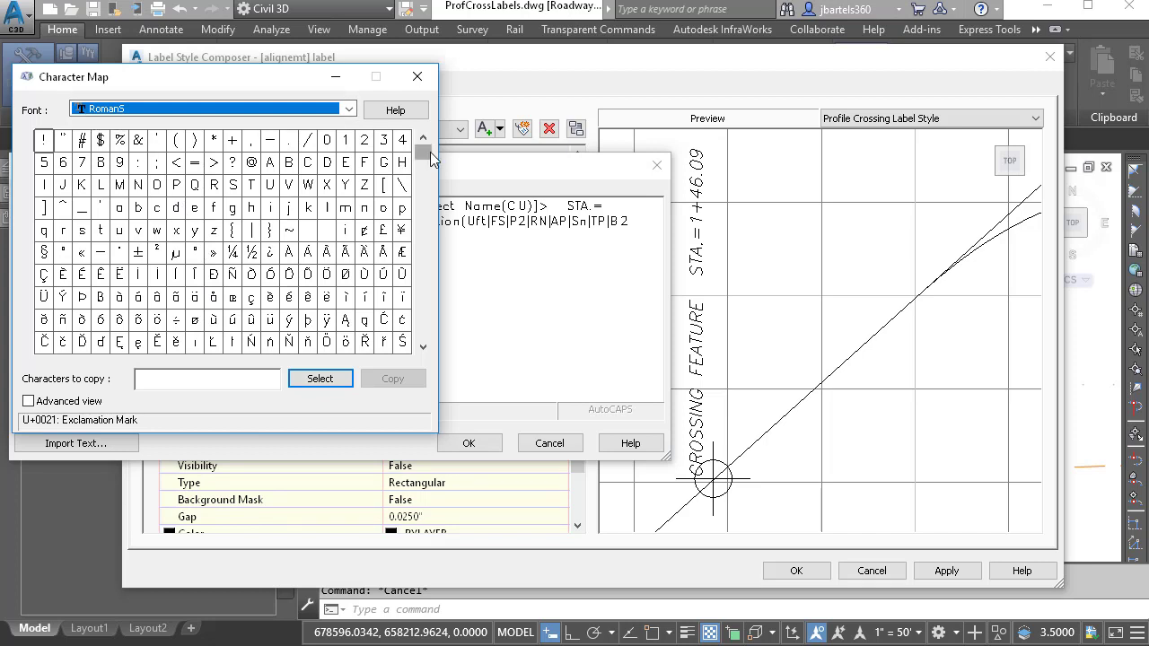
{"action": "left_click_drag", "start_coordinate": [428, 151], "coordinate": [430, 288]}
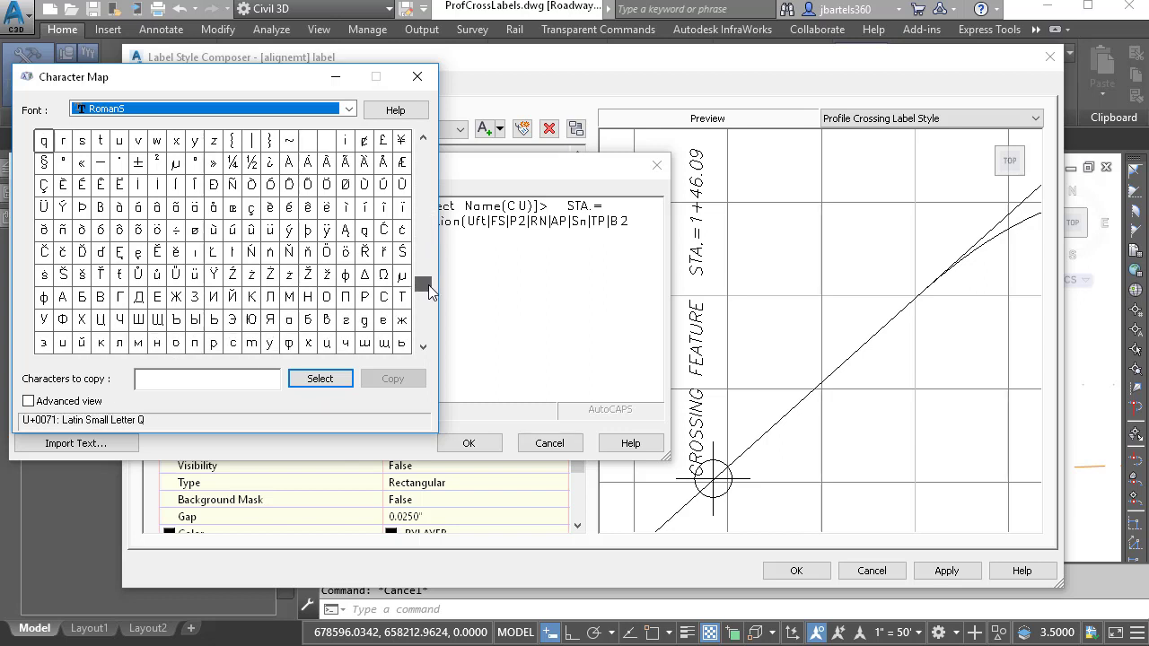
{"action": "left_click", "coordinate": [350, 110]}
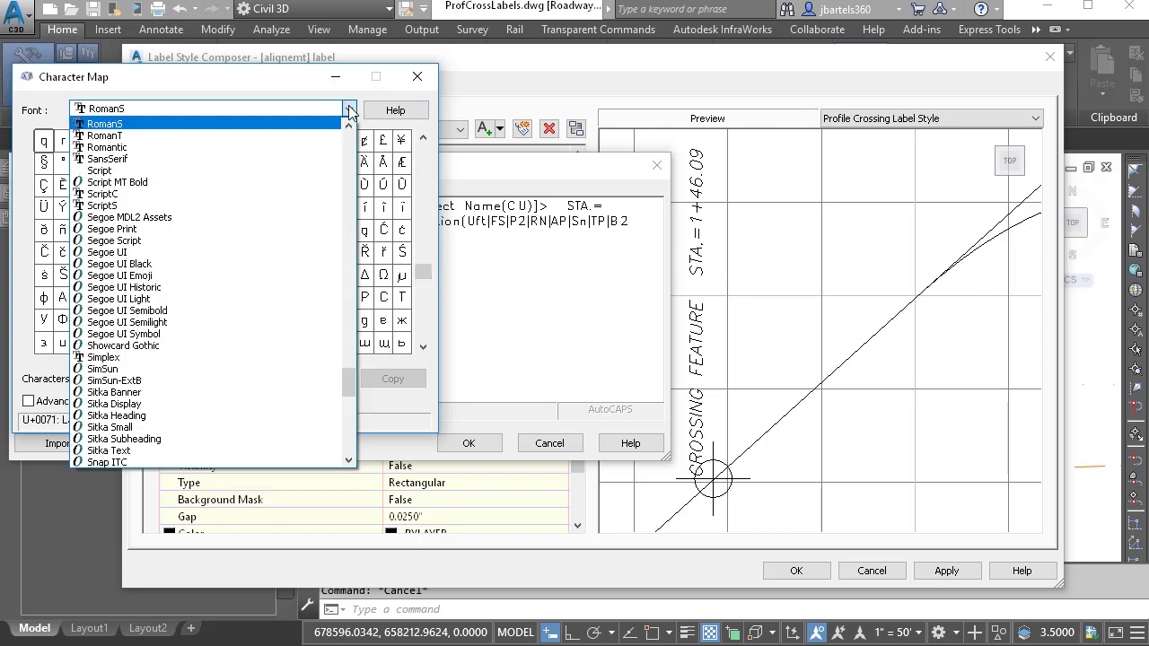
{"action": "left_click", "coordinate": [350, 110]}
{"action": "left_click_drag", "start_coordinate": [422, 272], "coordinate": [425, 341]}
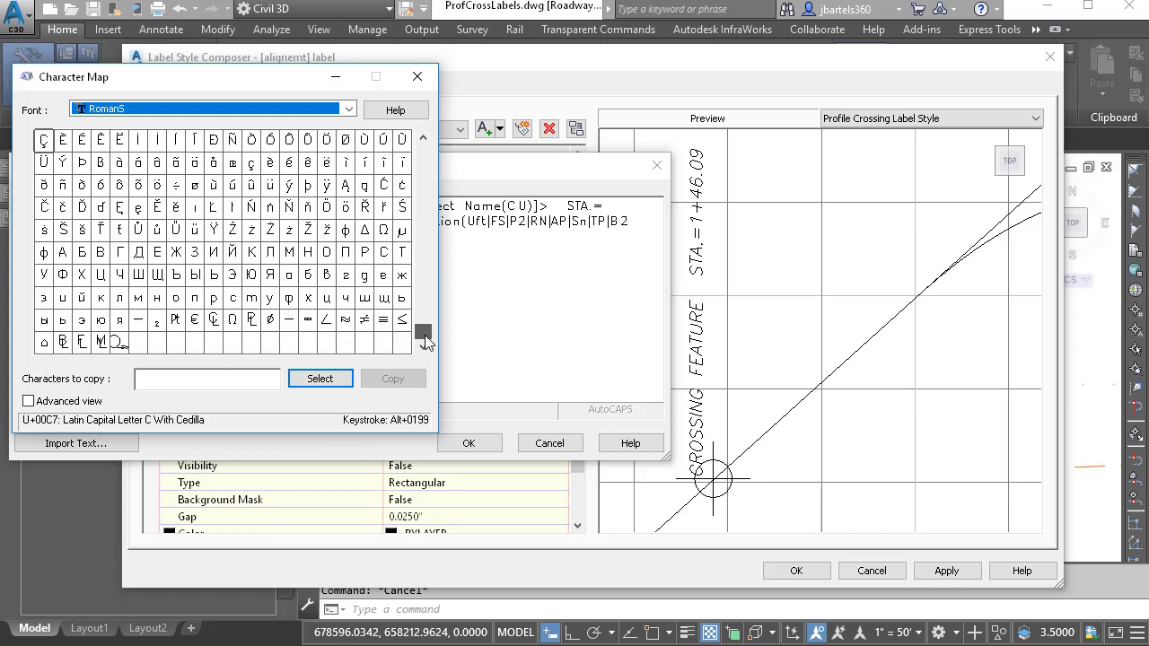
{"action": "left_click", "coordinate": [213, 320]}
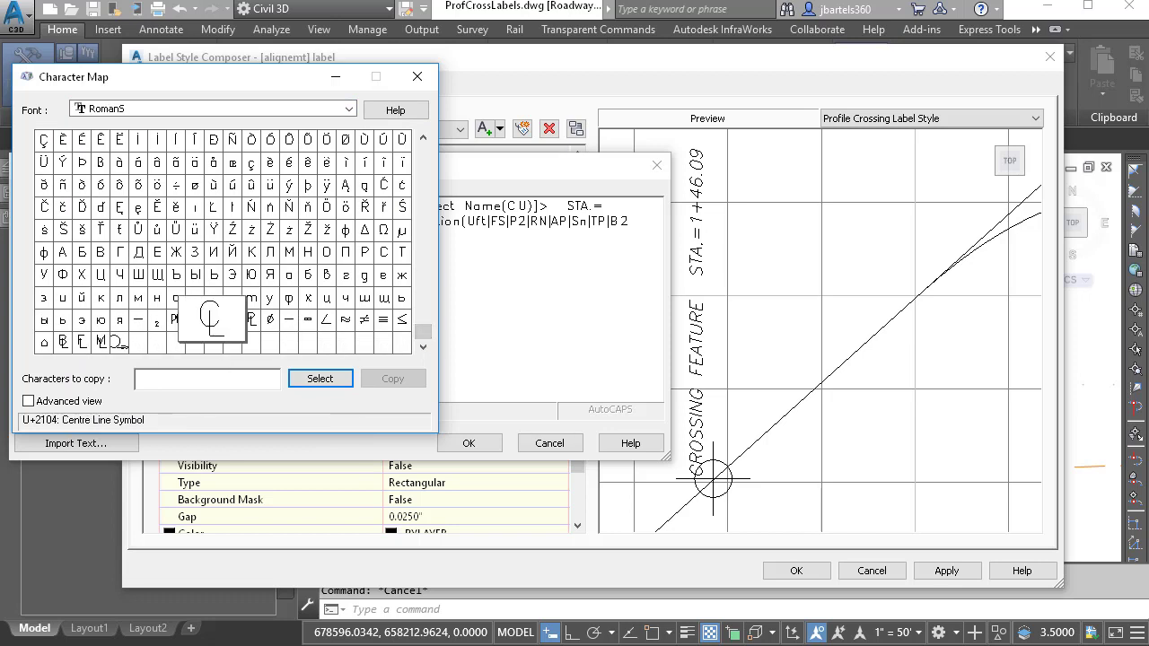
{"action": "left_click", "coordinate": [305, 382]}
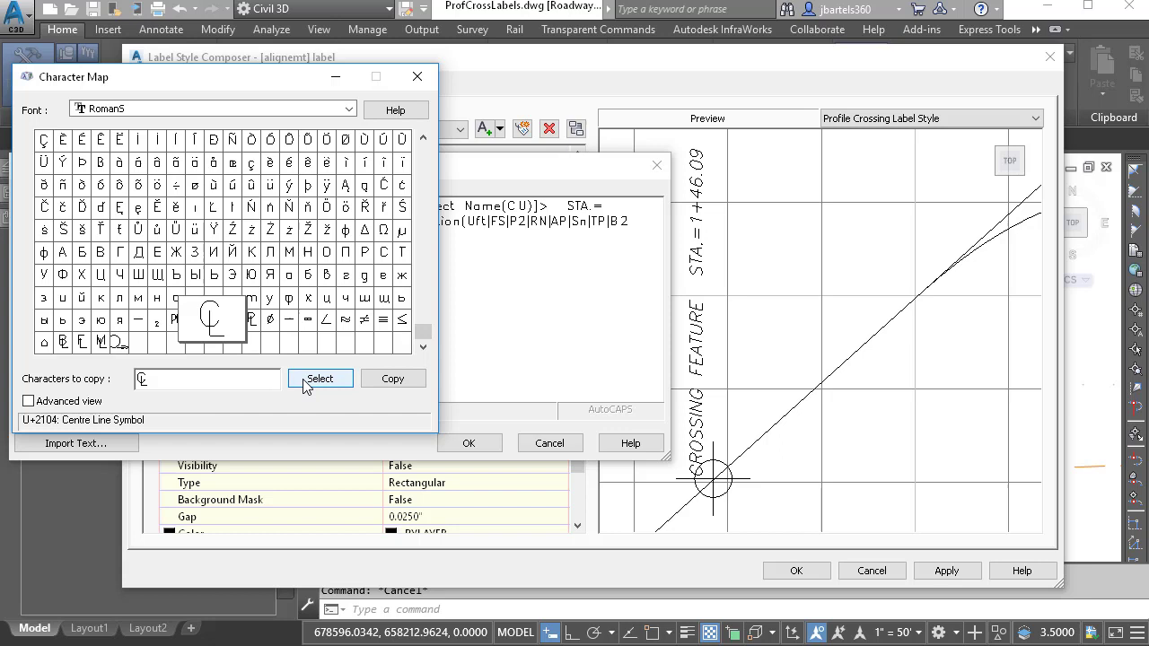
{"action": "left_click", "coordinate": [380, 381]}
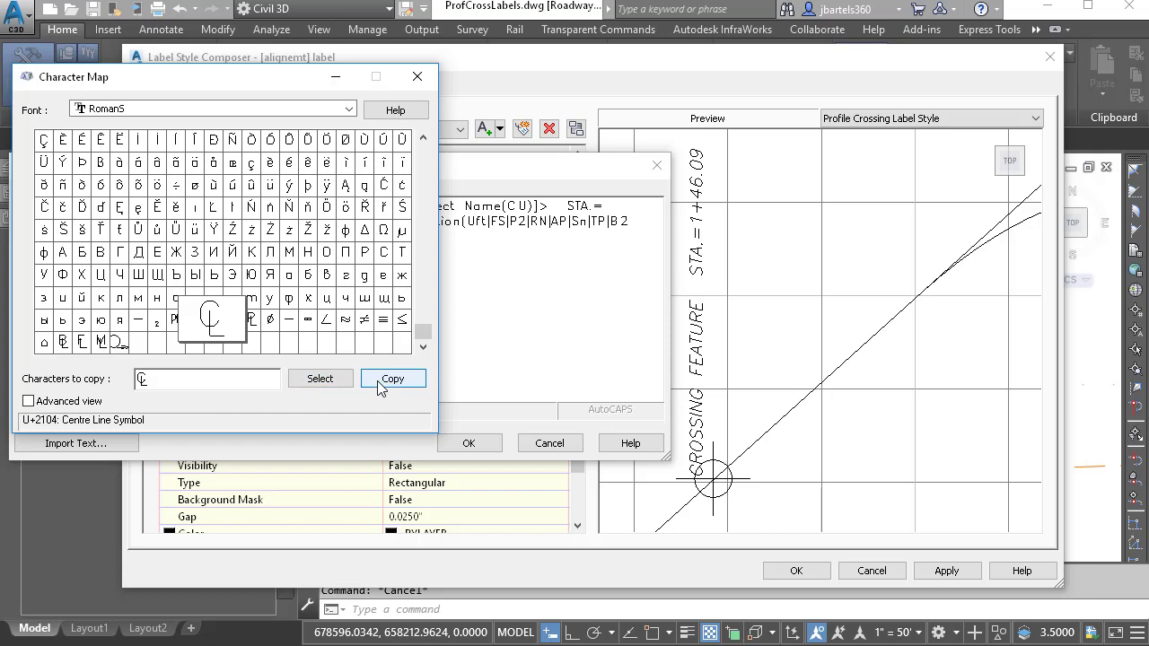
{"action": "left_click", "coordinate": [418, 77]}
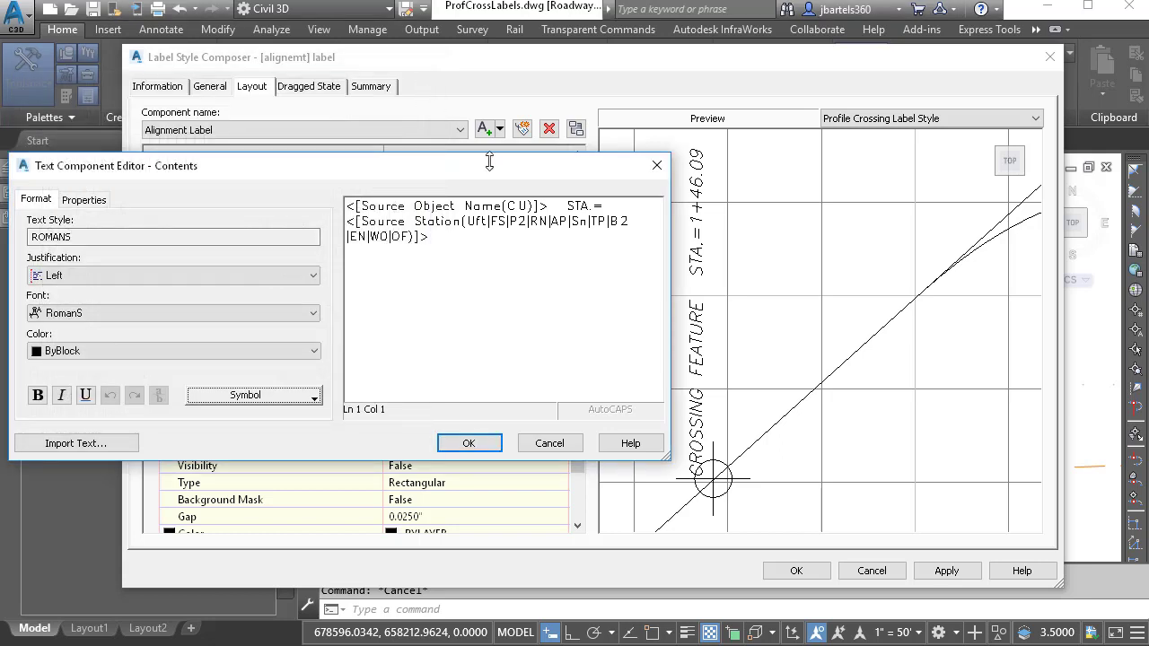
- Paste ℄ before STA.= in the label text, remove the extra line break, and accept
{"action": "left_click", "coordinate": [557, 205]}
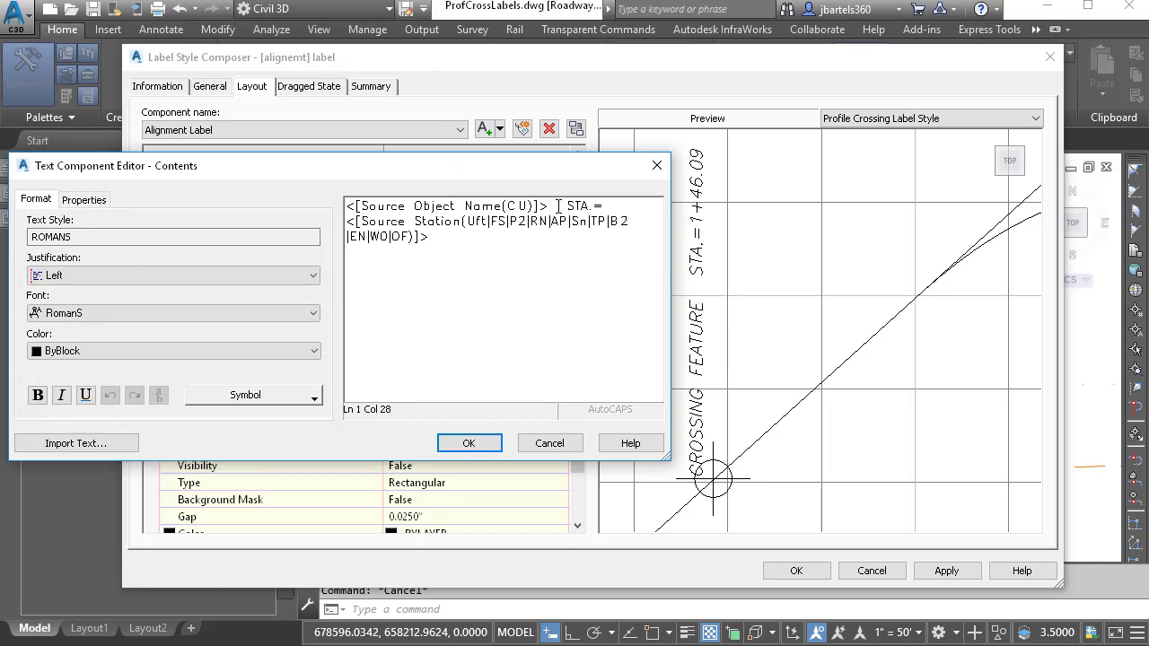
{"action": "key", "text": "Return"}
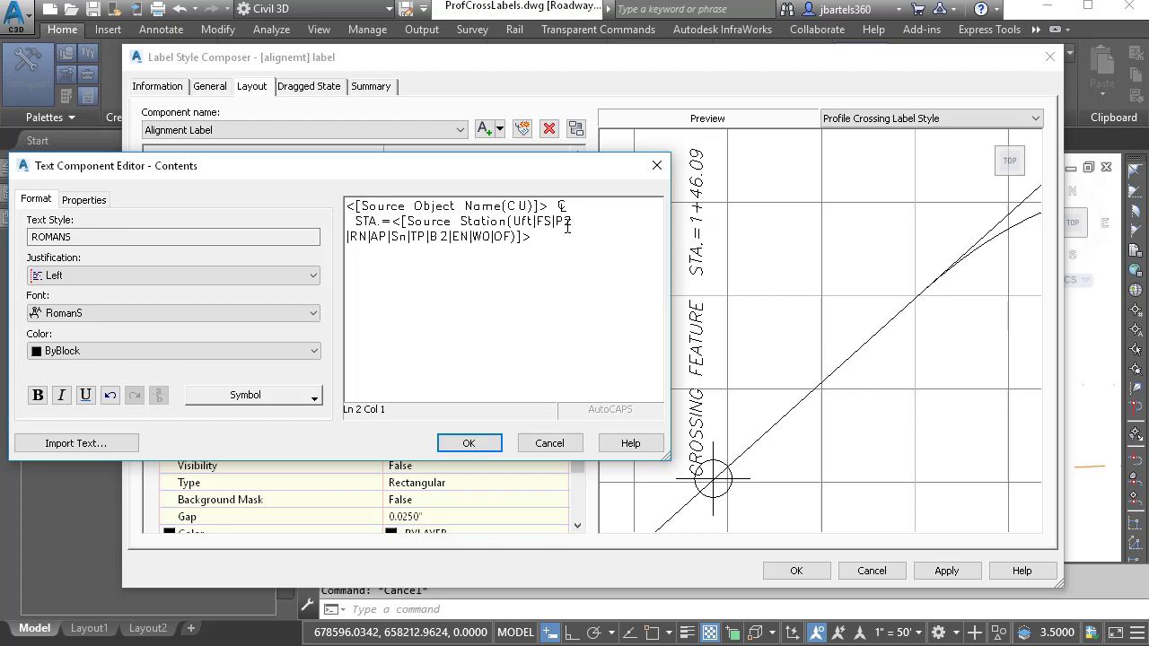
{"action": "key", "text": "BackSpace"}
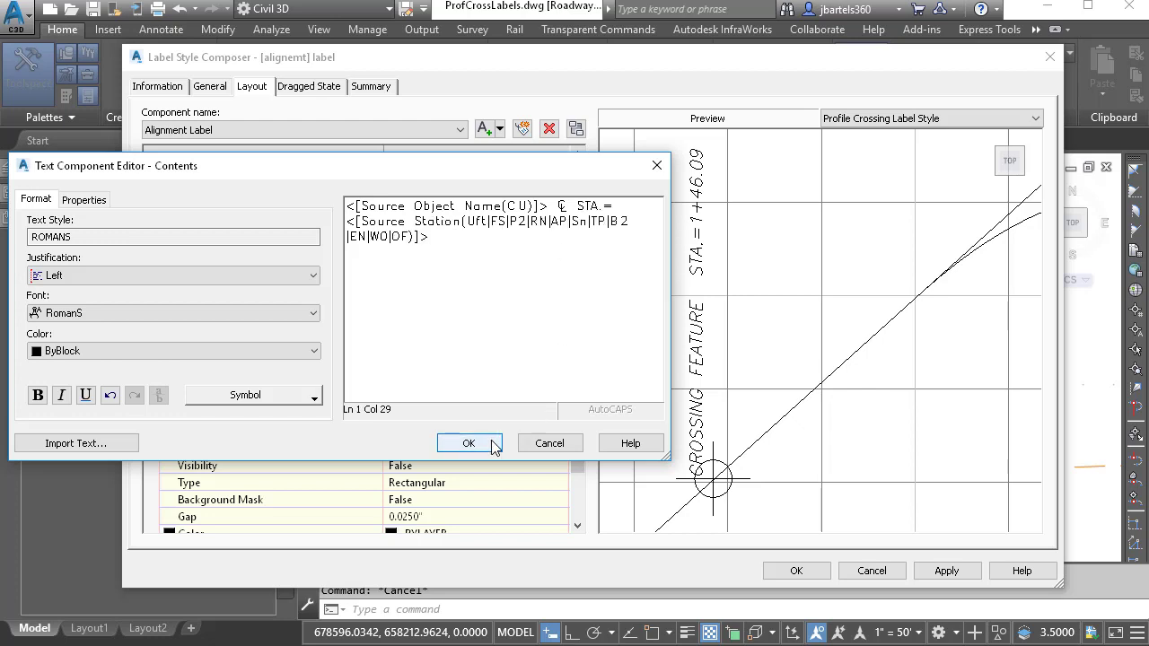
{"action": "left_click", "coordinate": [465, 444]}
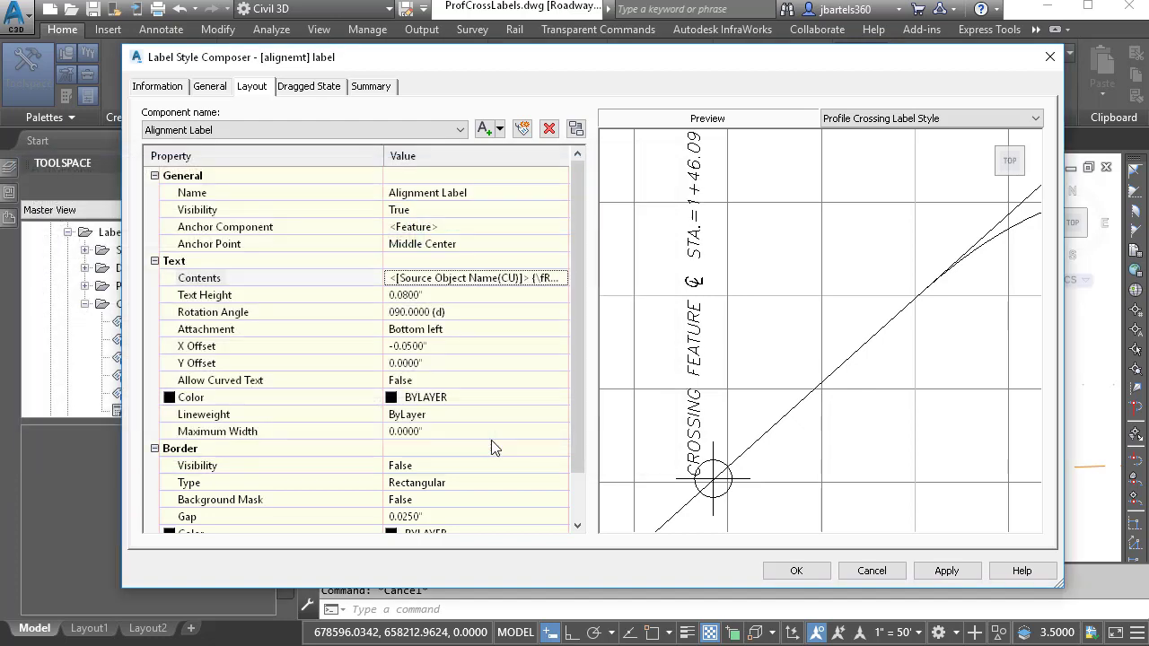
- Save the label style and assign [alignemt] label to the Willow Lane crossing in Profile View Properties
{"action": "left_click", "coordinate": [794, 571]}
{"action": "scroll", "coordinate": [758, 503], "scroll_direction": "down", "scroll_amount": 4}
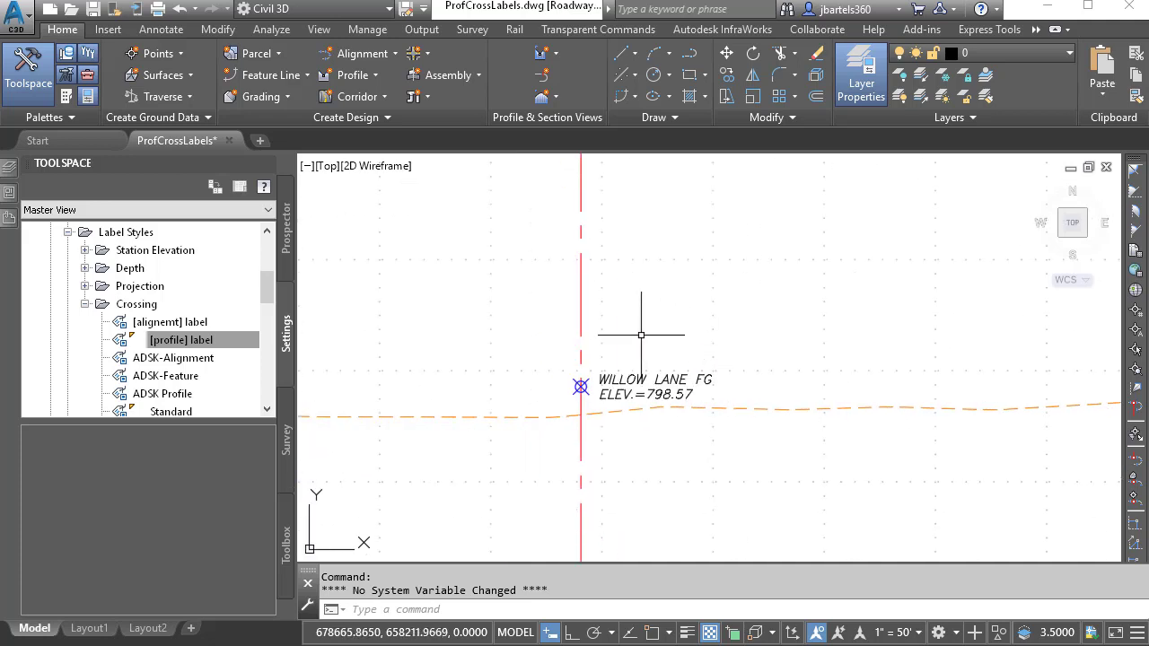
{"action": "left_click", "coordinate": [581, 319]}
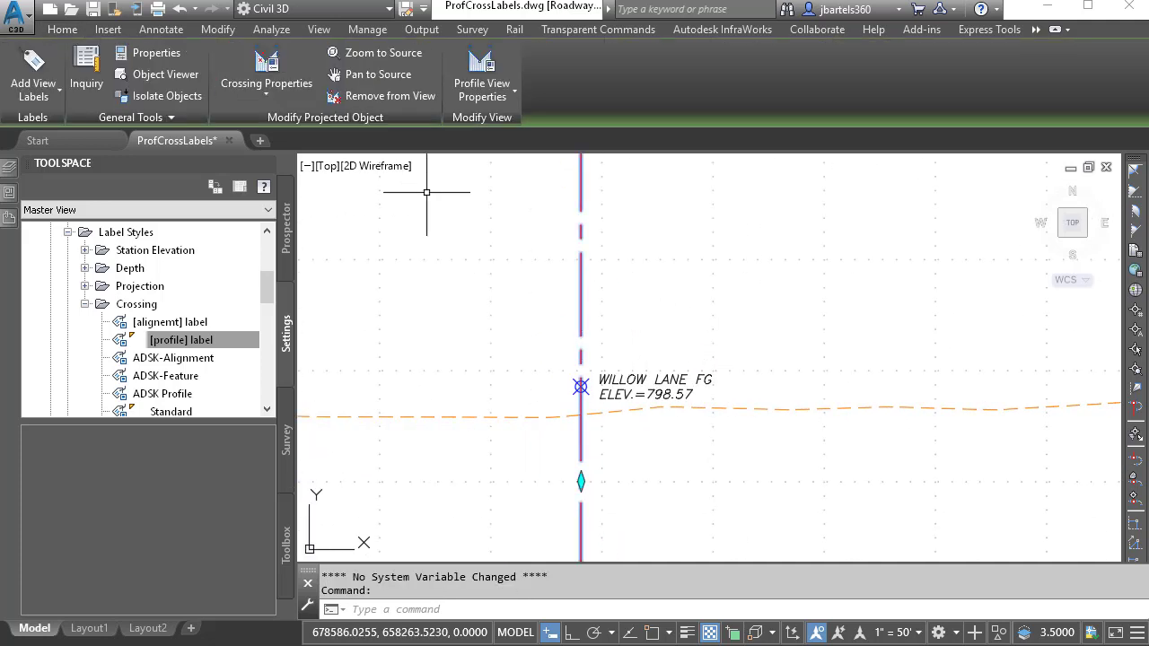
{"action": "left_click", "coordinate": [267, 67]}
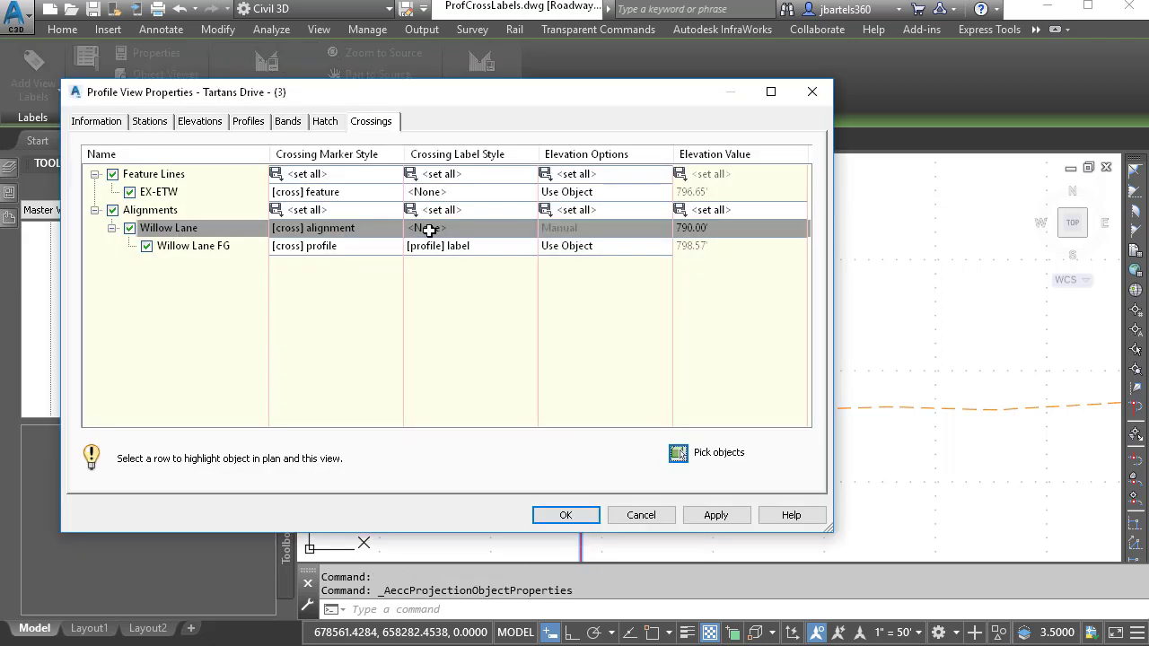
{"action": "left_click", "coordinate": [429, 230]}
{"action": "left_click", "coordinate": [258, 153]}
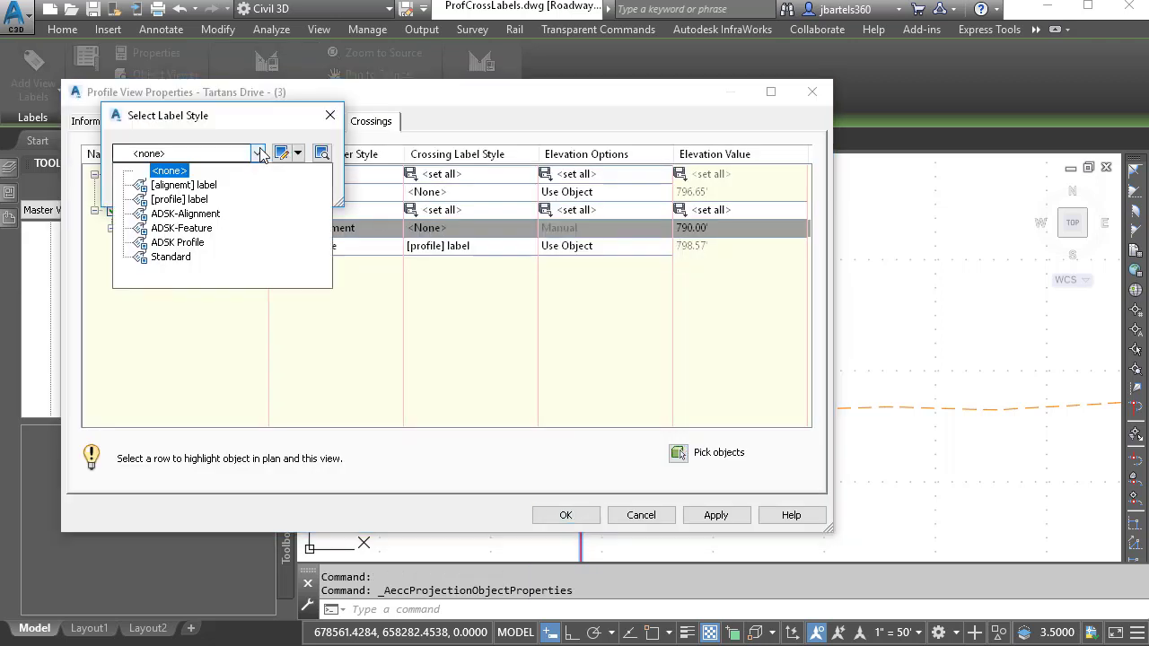
{"action": "left_click", "coordinate": [206, 185]}
{"action": "left_click", "coordinate": [146, 184]}
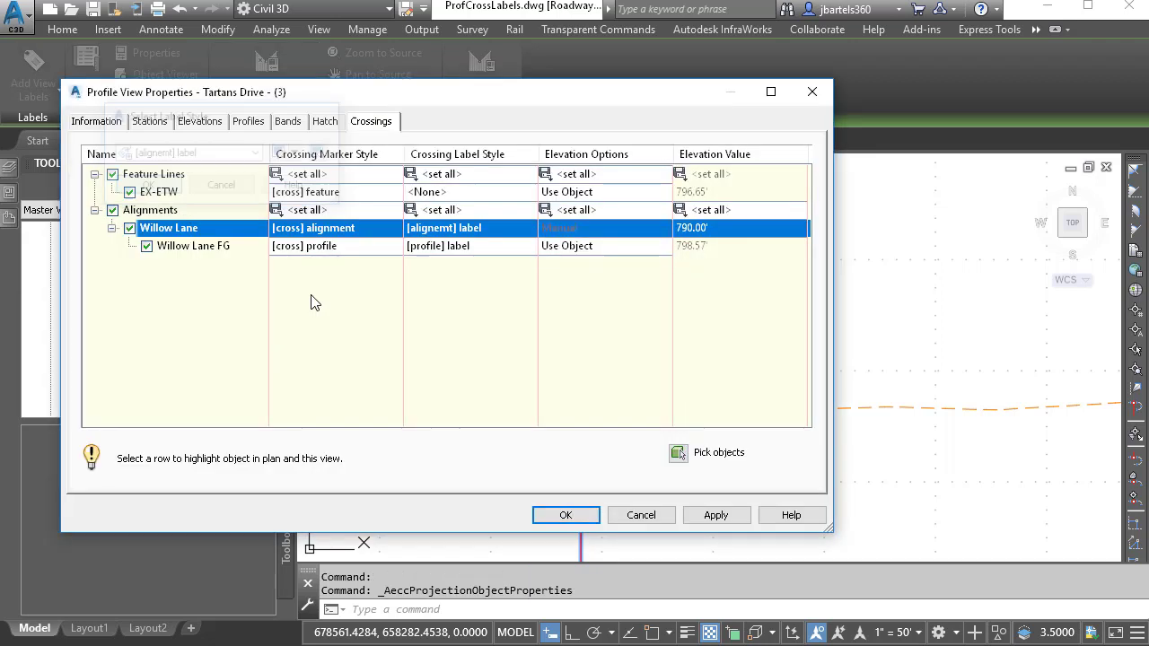
{"action": "left_click", "coordinate": [565, 516]}
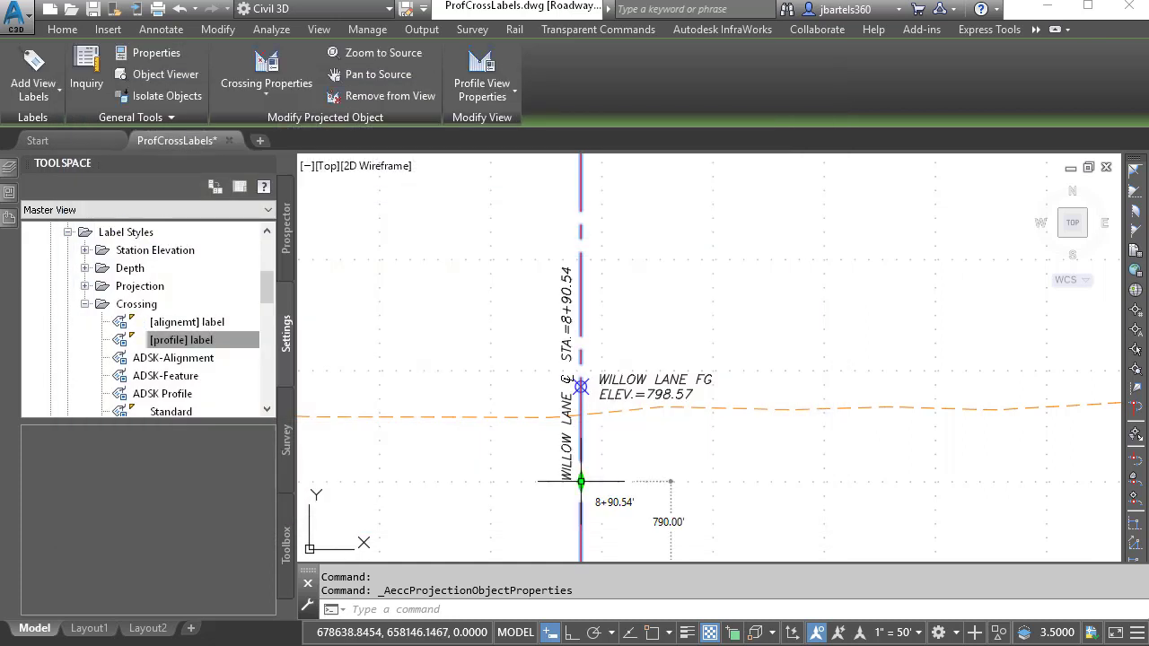
- Drag the WILLOW LANE ℄ STA.=8+90.54 label left of the crossing, making it horizontal with a leader
{"action": "left_click", "coordinate": [581, 481]}
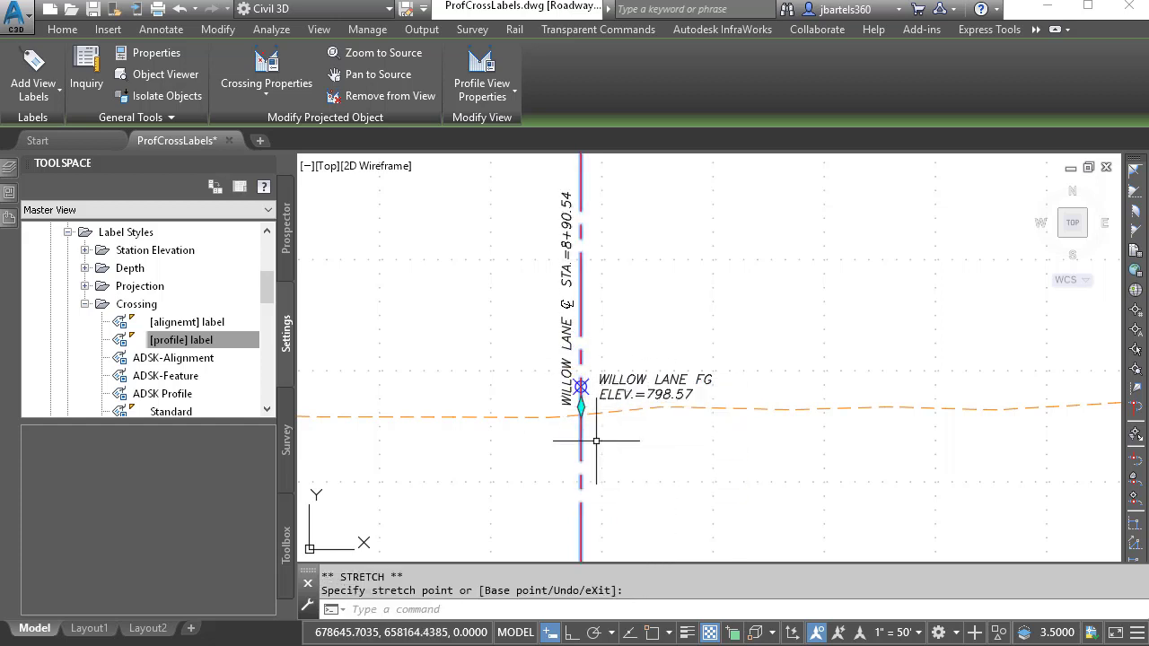
{"action": "key", "text": "Escape"}
{"action": "scroll", "coordinate": [521, 392], "scroll_direction": "up", "scroll_amount": 2}
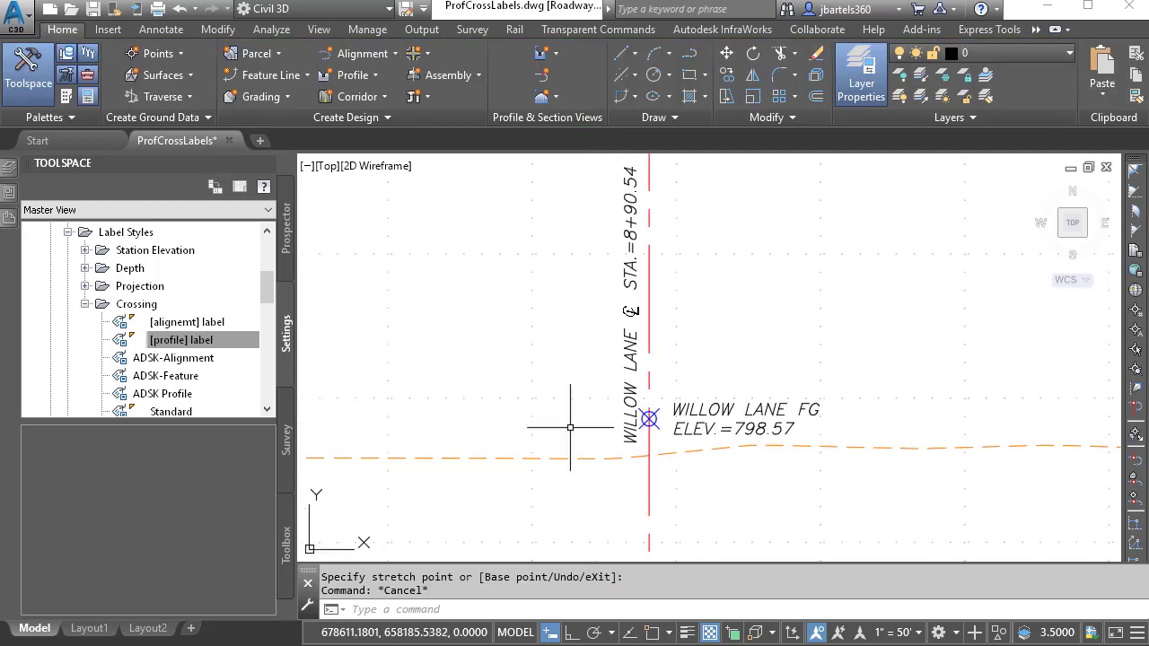
{"action": "left_click", "coordinate": [626, 357]}
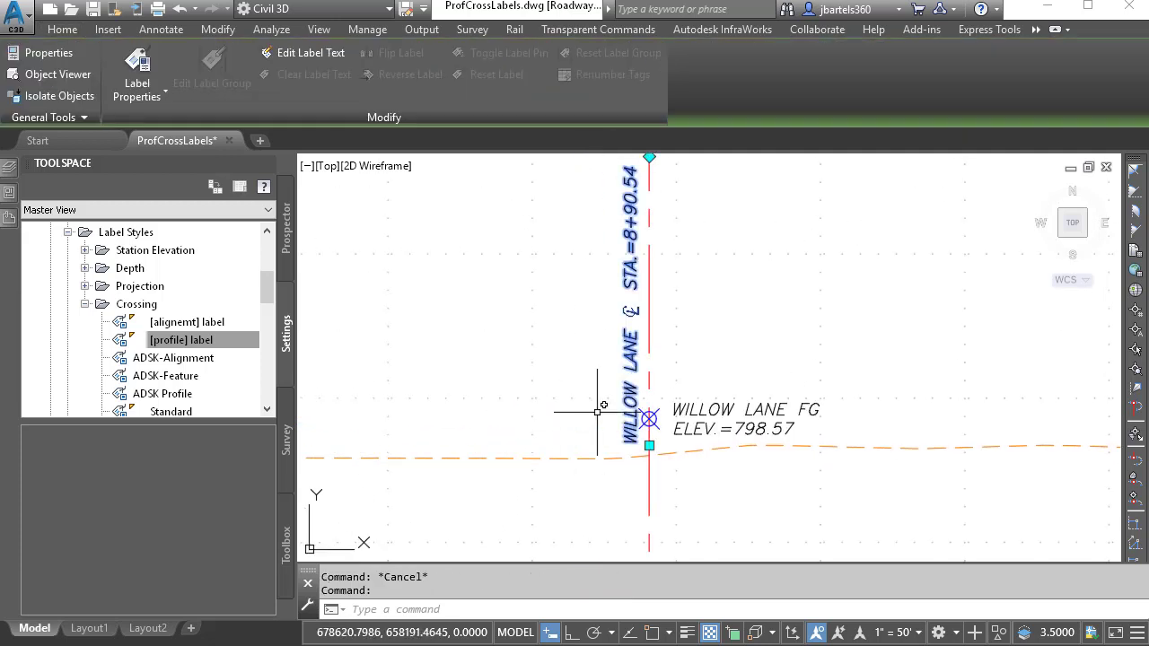
{"action": "left_click", "coordinate": [649, 444]}
{"action": "left_click", "coordinate": [586, 363]}
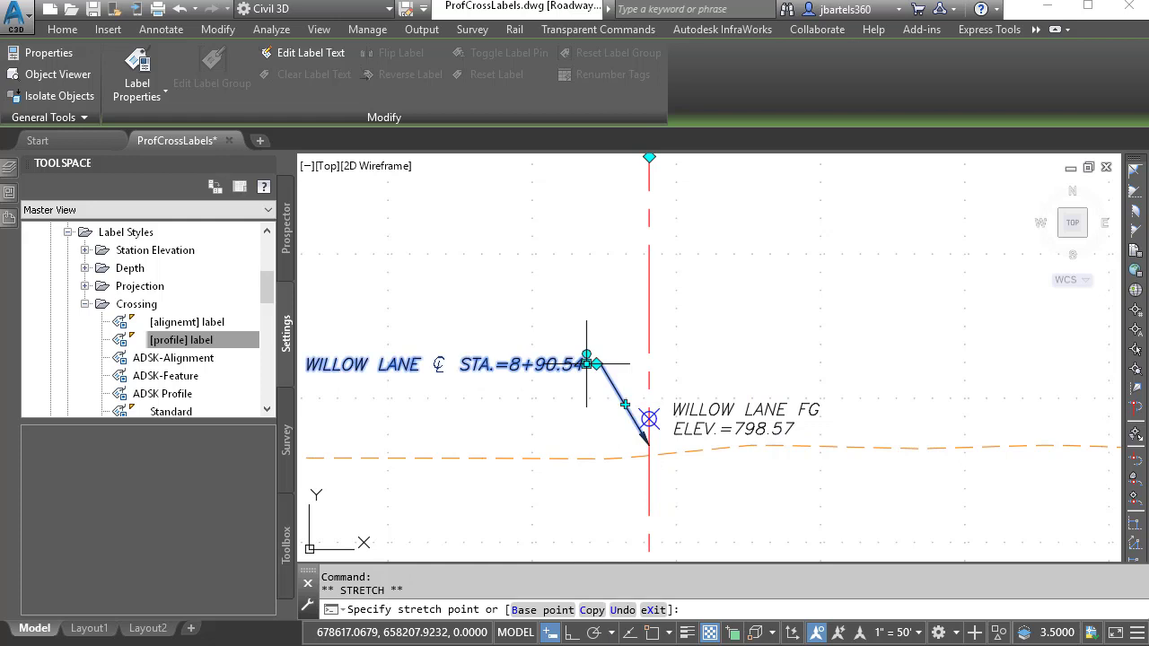
{"action": "key", "text": "Escape"}
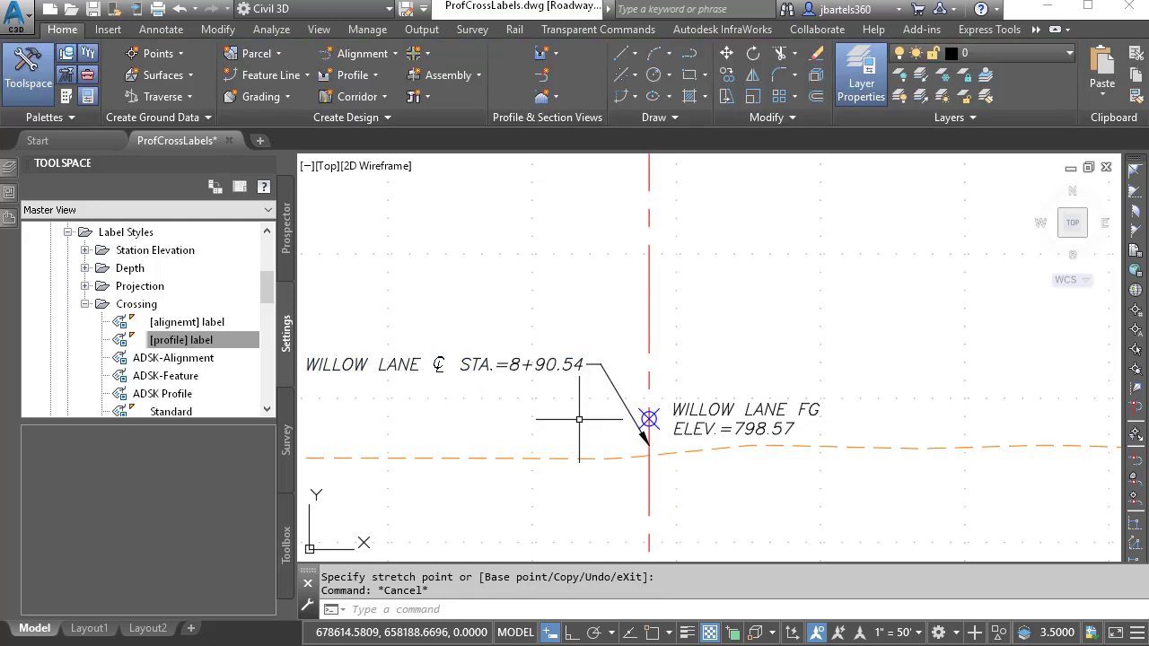
{"action": "middle_click_drag", "start_coordinate": [579, 420], "coordinate": [621, 416]}
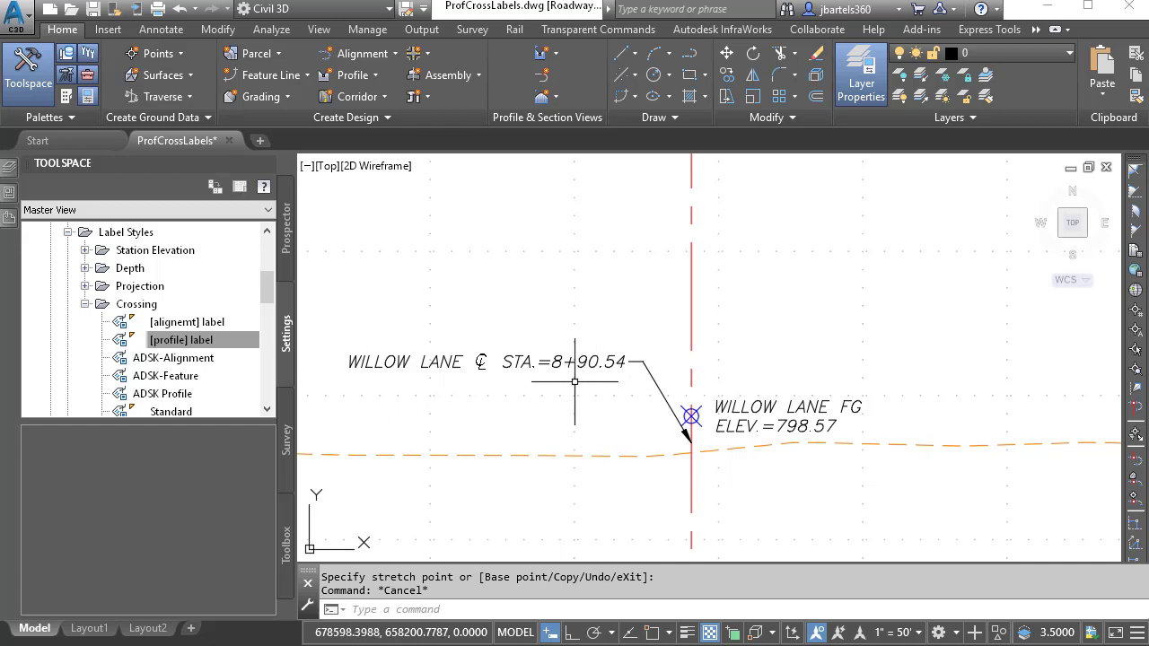
{"action": "left_click", "coordinate": [243, 339]}
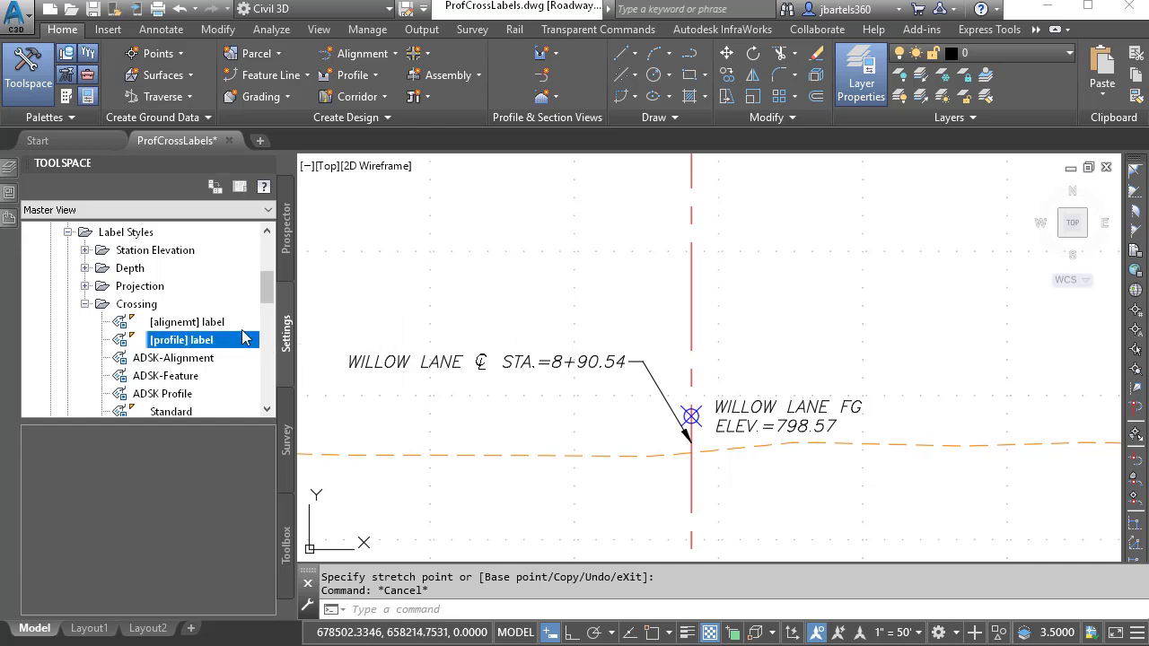
- Set the [alignemt] label style's dragged-state Maximum Text Width to 1.0000"
{"action": "right_click", "coordinate": [212, 325]}
{"action": "left_click", "coordinate": [244, 326]}
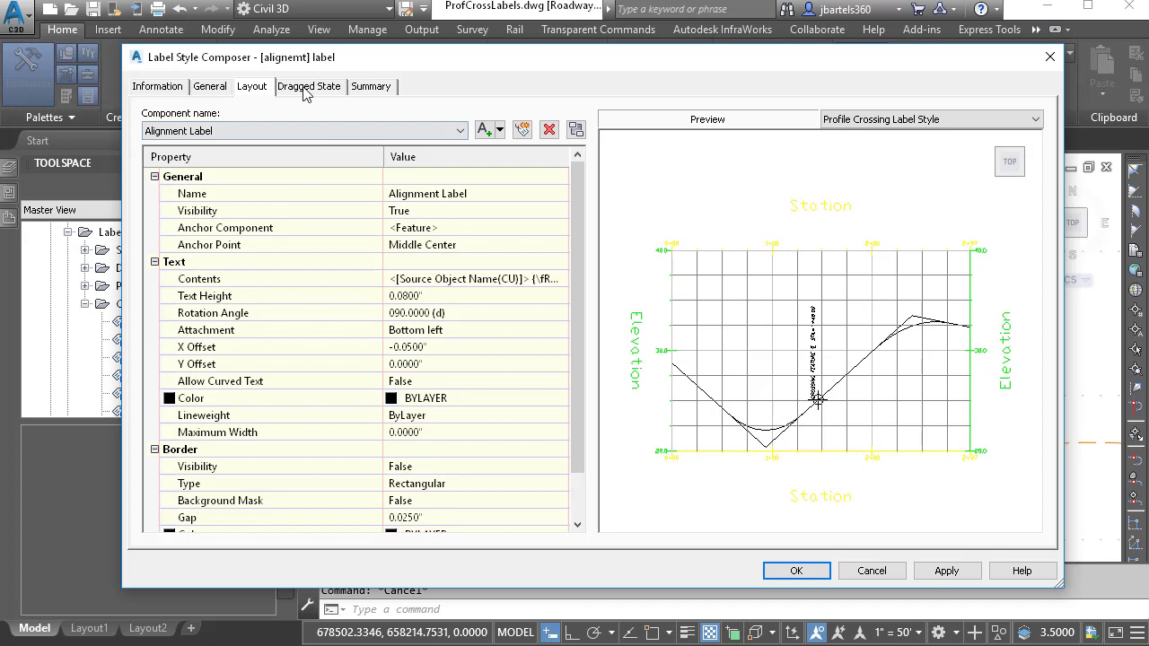
{"action": "left_click", "coordinate": [306, 90]}
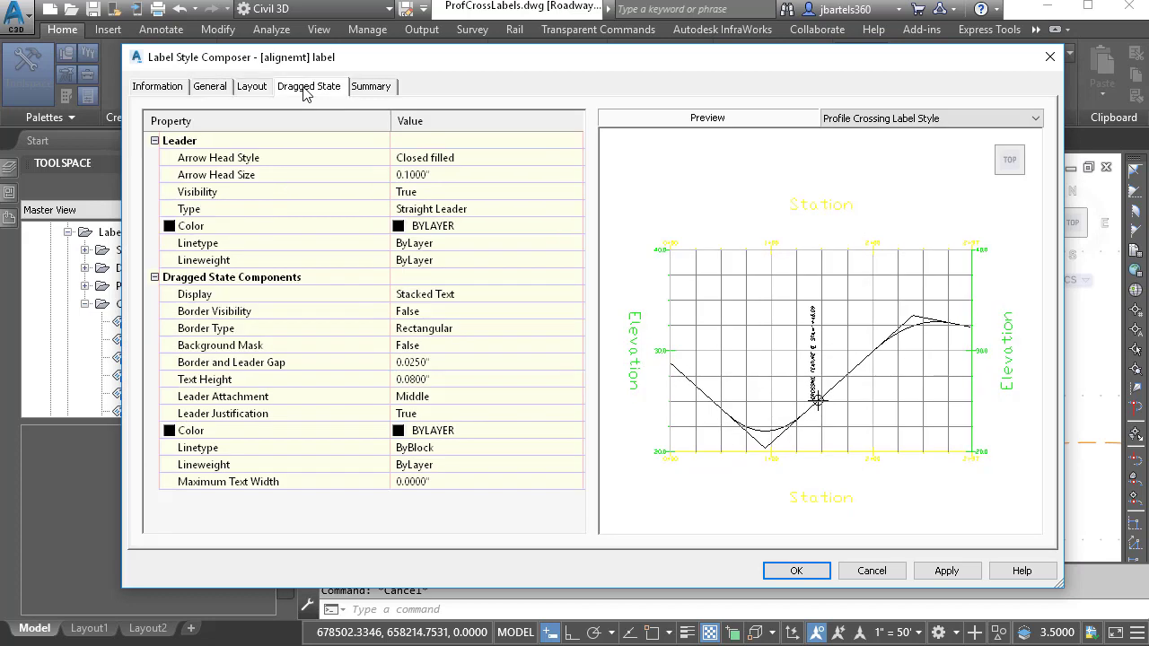
{"action": "left_click", "coordinate": [411, 483]}
{"action": "type", "text": "1"}
{"action": "key", "text": "Return"}
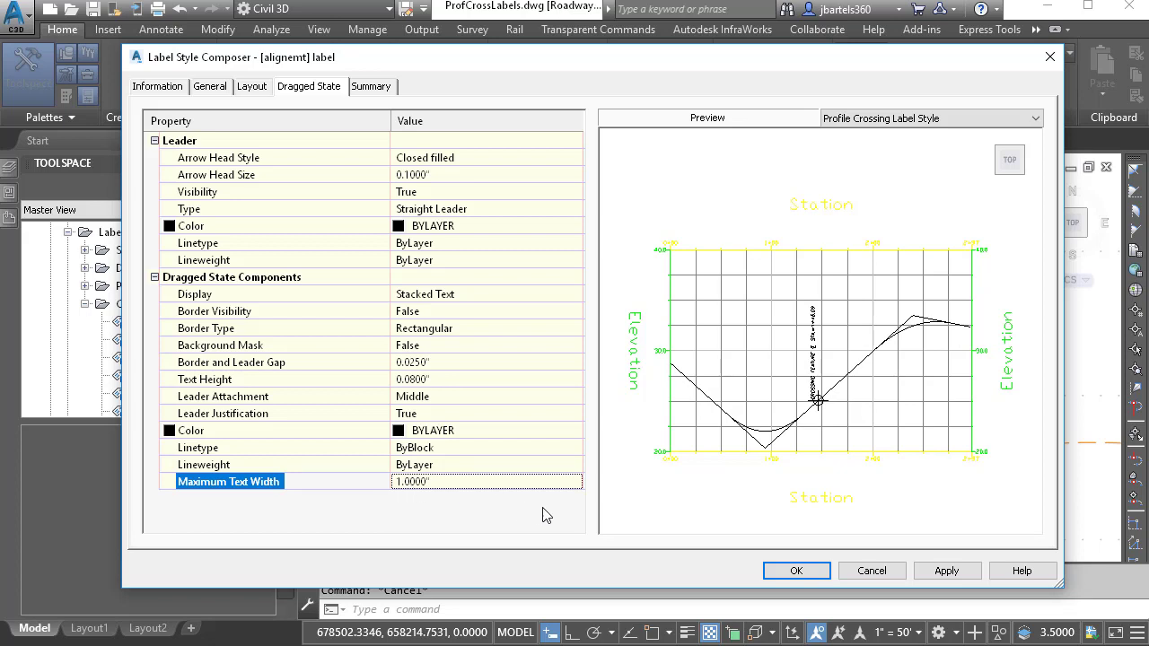
{"action": "left_click", "coordinate": [794, 571]}
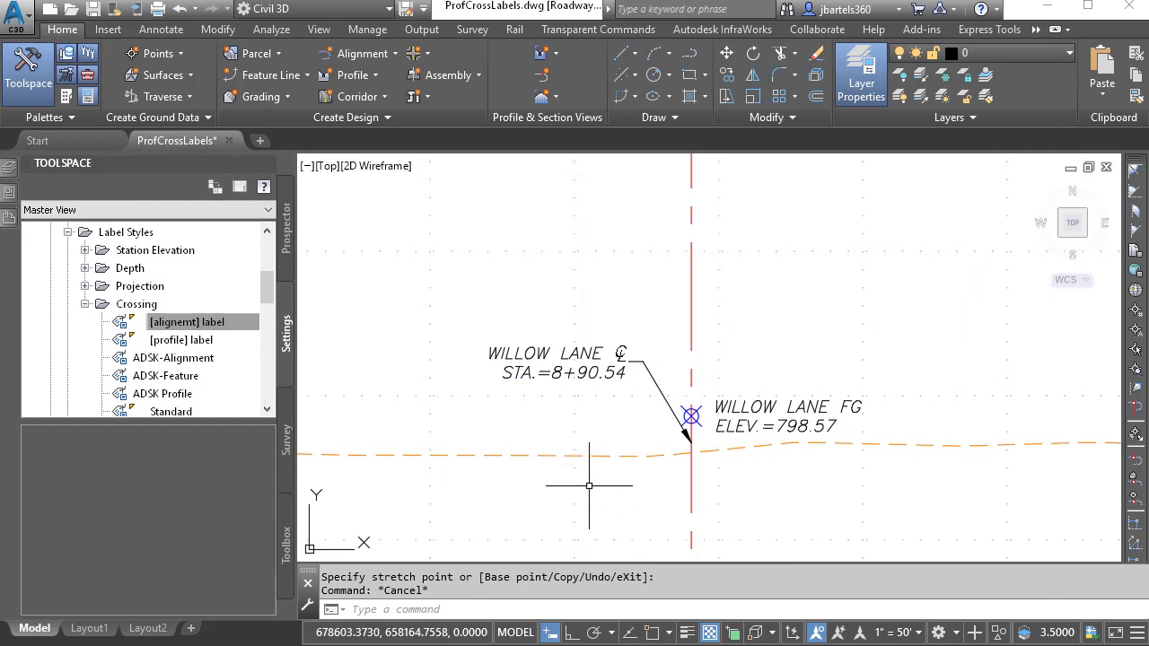
- Reset the Willow Lane label back onto the crossing line
{"action": "left_click", "coordinate": [595, 373]}
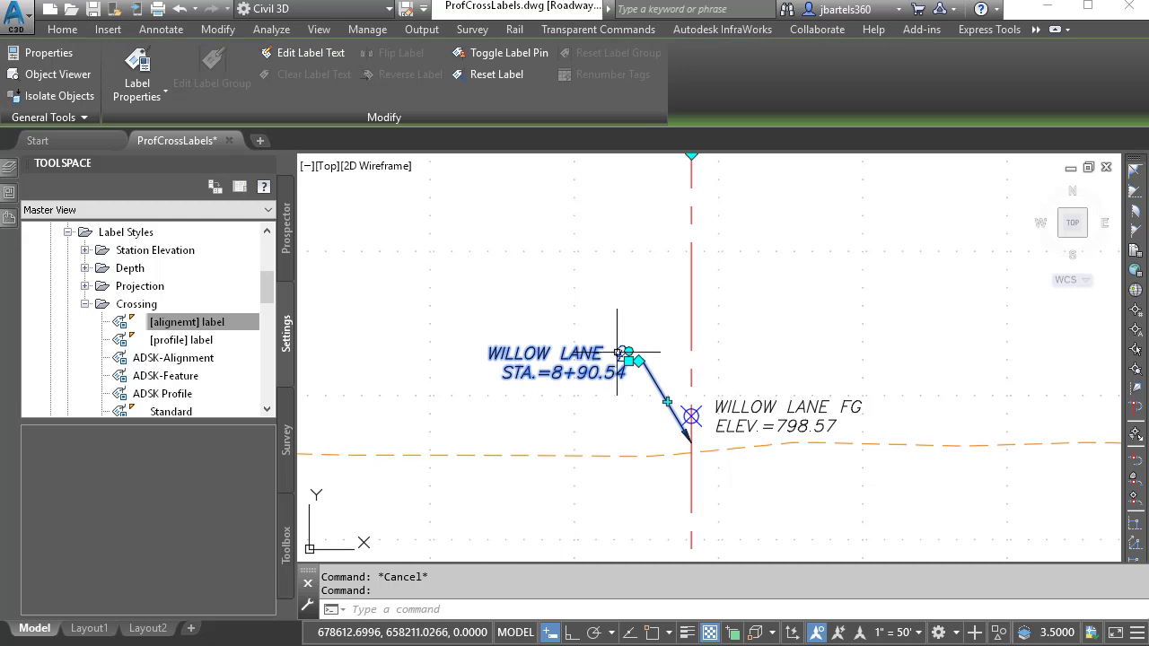
{"action": "left_click", "coordinate": [628, 351]}
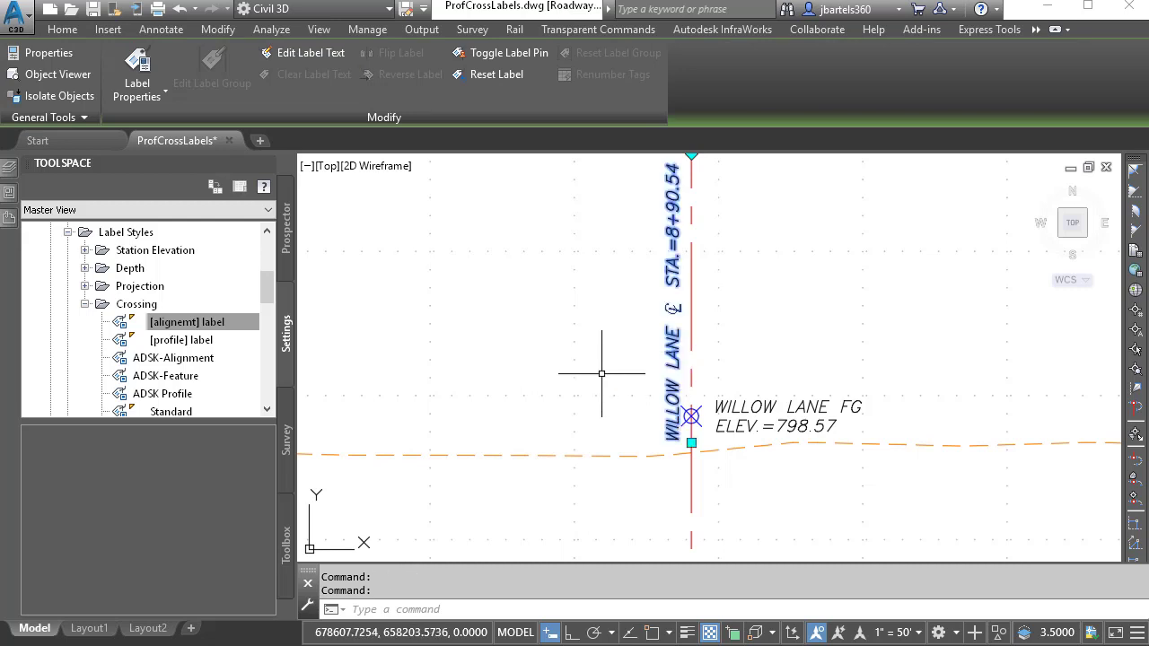
{"action": "key", "text": "Escape"}
{"action": "key", "text": "Escape"}
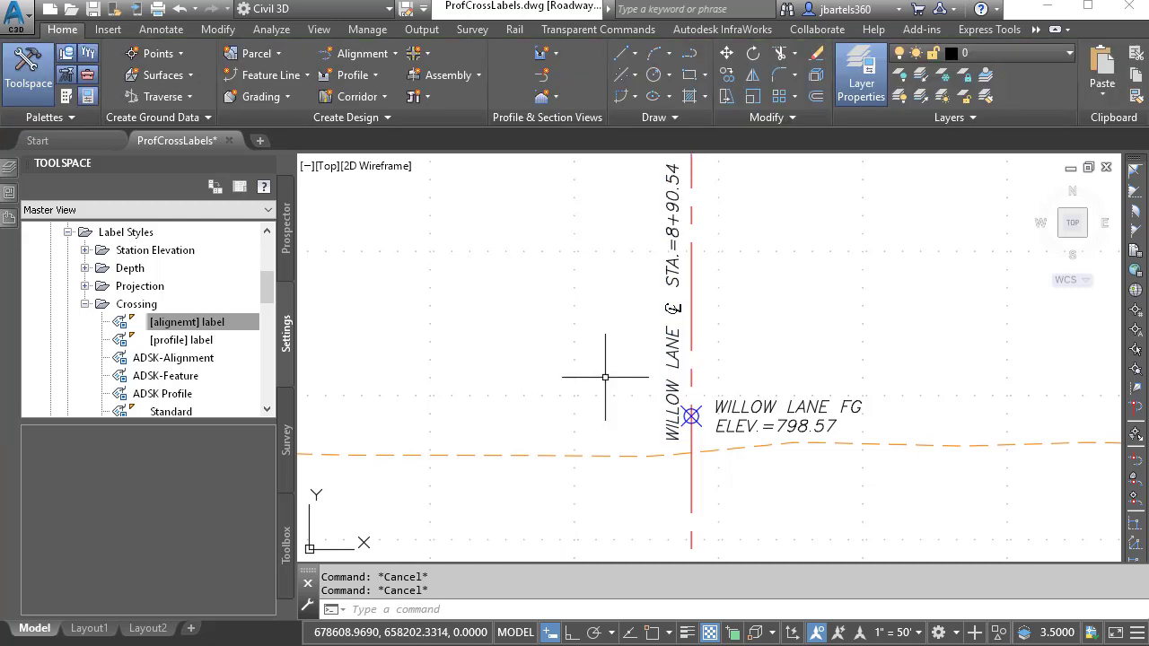
- Zoom and pan to the crossing marker near station 0+00, around elevations 790–810
{"action": "scroll", "coordinate": [605, 377], "scroll_direction": "down", "scroll_amount": 3}
{"action": "mouse_move", "coordinate": [615, 380]}
{"action": "middle_mouse_down"}
{"action": "mouse_move", "coordinate": [859, 392]}
{"action": "mouse_move", "coordinate": [595, 400]}
{"action": "mouse_move", "coordinate": [1001, 399]}
{"action": "middle_mouse_up"}
{"action": "scroll", "coordinate": [422, 404], "scroll_direction": "up", "scroll_amount": 5}
{"action": "middle_click_drag", "start_coordinate": [487, 431], "coordinate": [484, 437]}
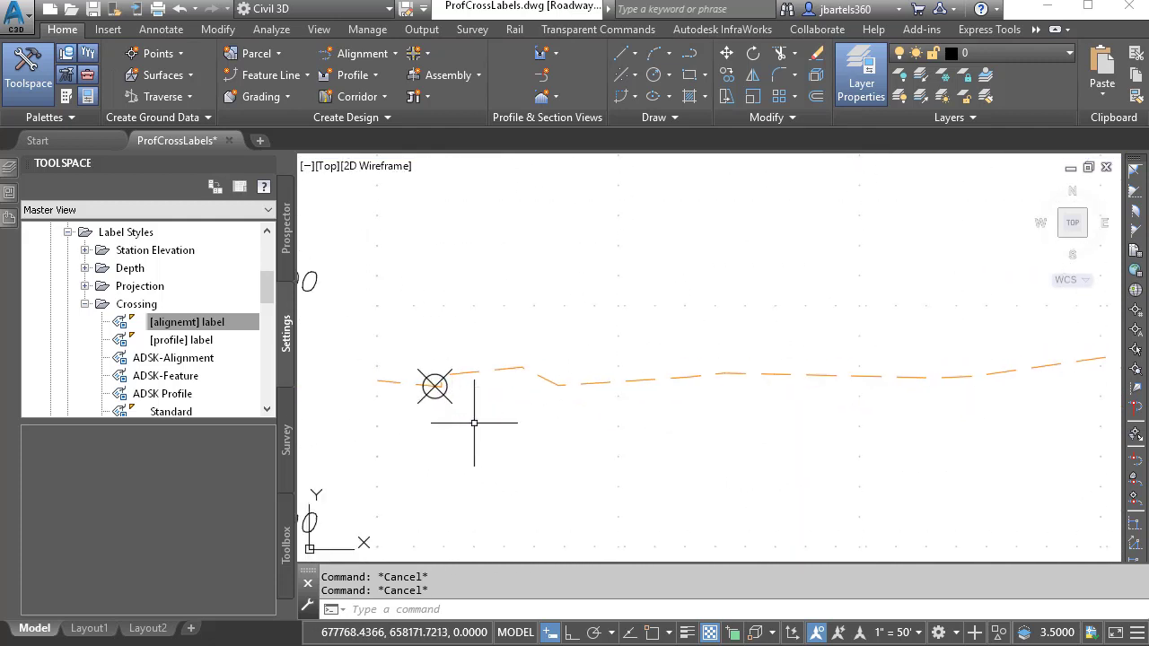
{"action": "scroll", "coordinate": [474, 422], "scroll_direction": "down", "scroll_amount": 1}
{"action": "middle_click_drag", "start_coordinate": [474, 423], "coordinate": [476, 461]}
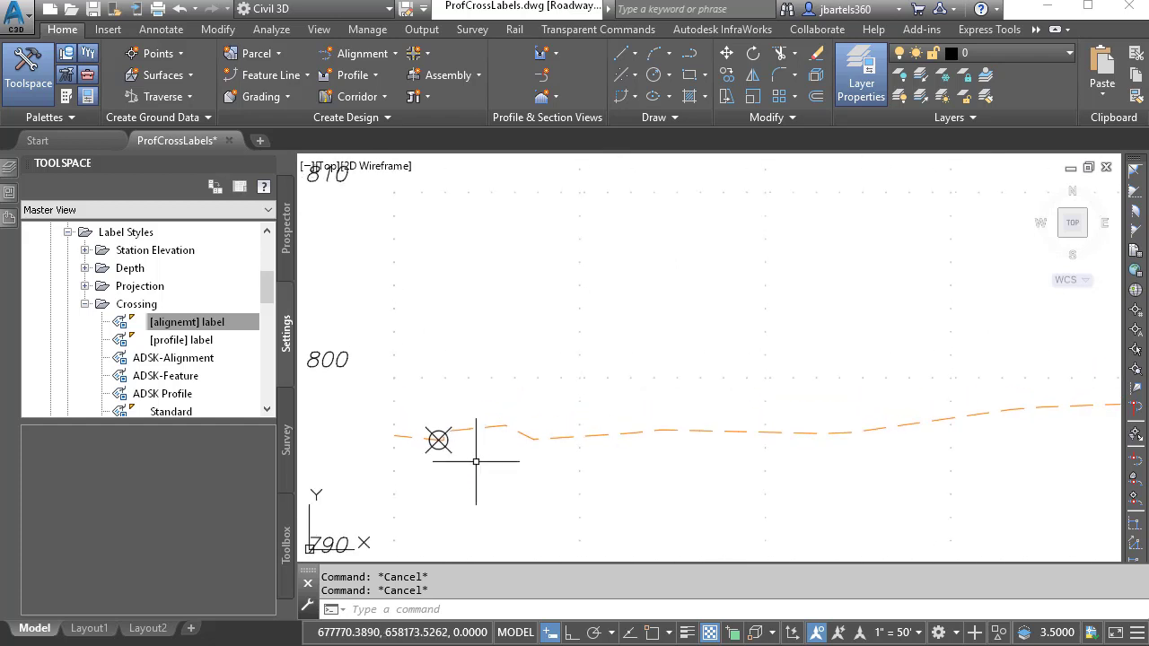
- Assign the Standard crossing label style to the EX-ETW feature line crossing
{"action": "left_click", "coordinate": [438, 439]}
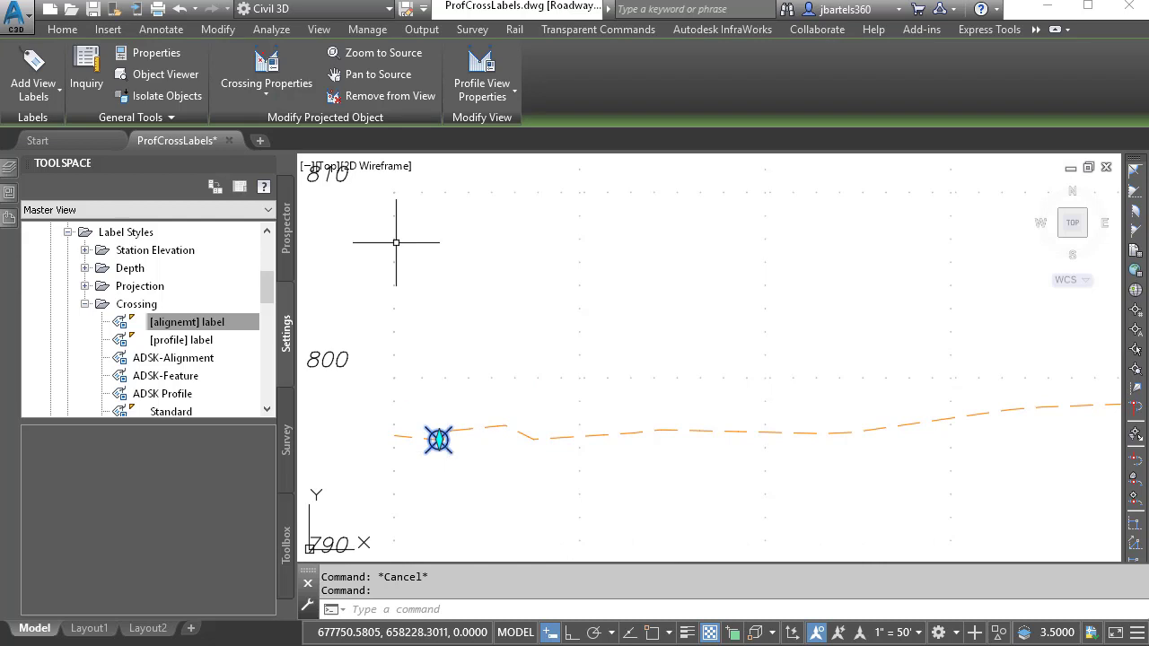
{"action": "left_click", "coordinate": [264, 61]}
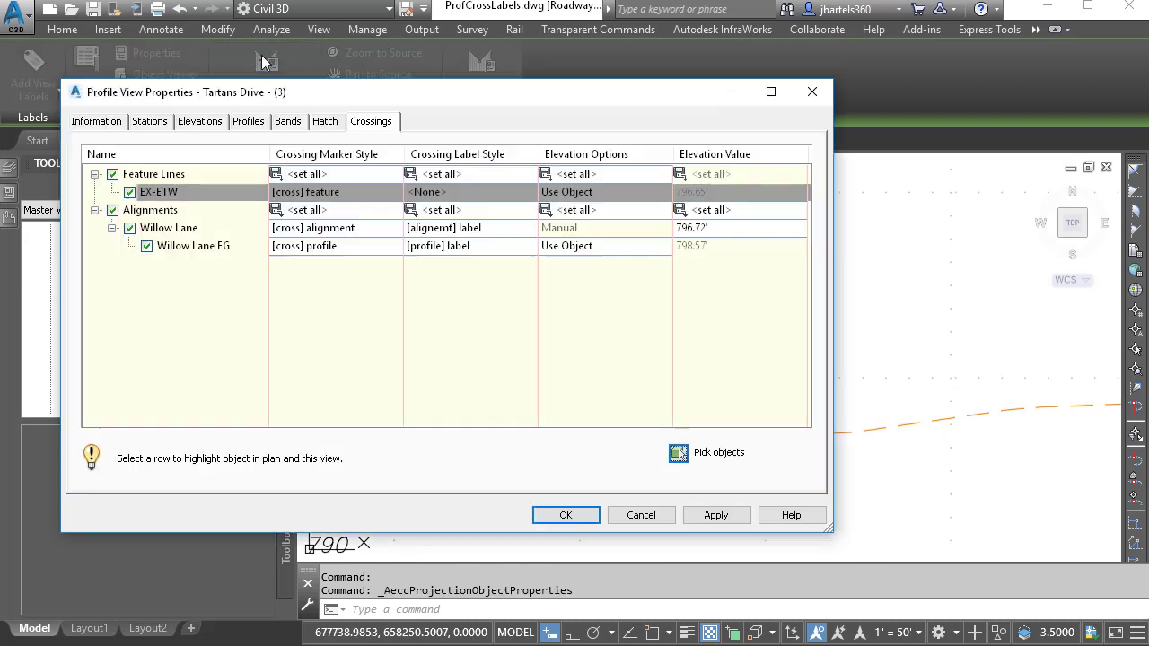
{"action": "left_click", "coordinate": [426, 194]}
{"action": "left_click", "coordinate": [257, 153]}
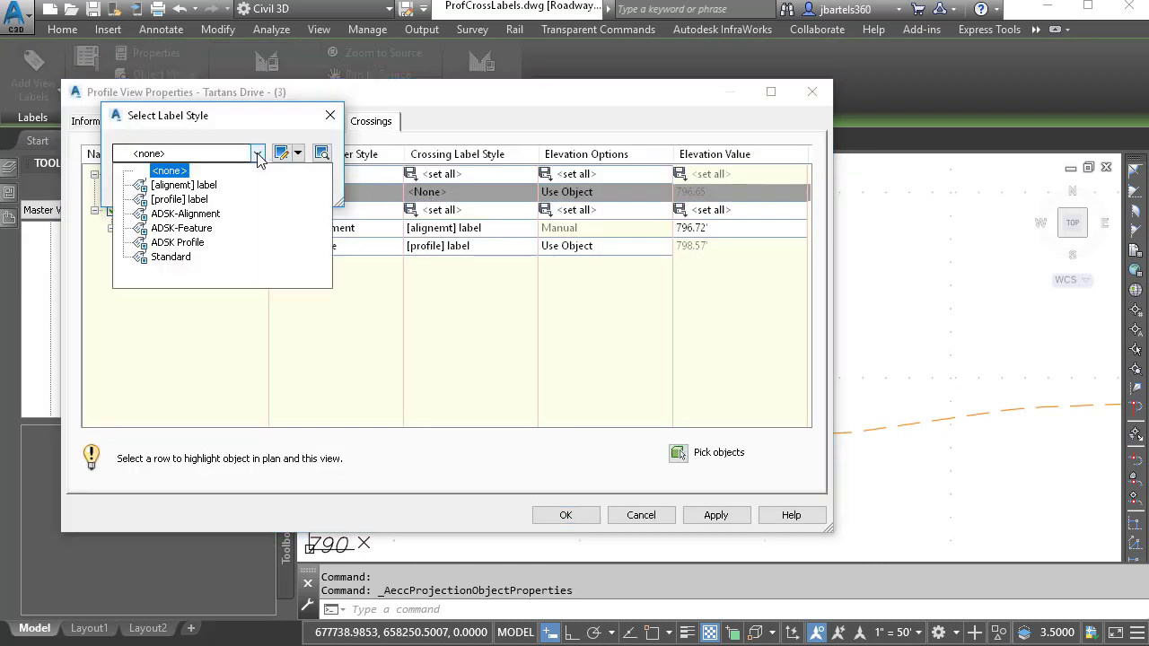
{"action": "left_click", "coordinate": [185, 258]}
{"action": "left_click", "coordinate": [153, 188]}
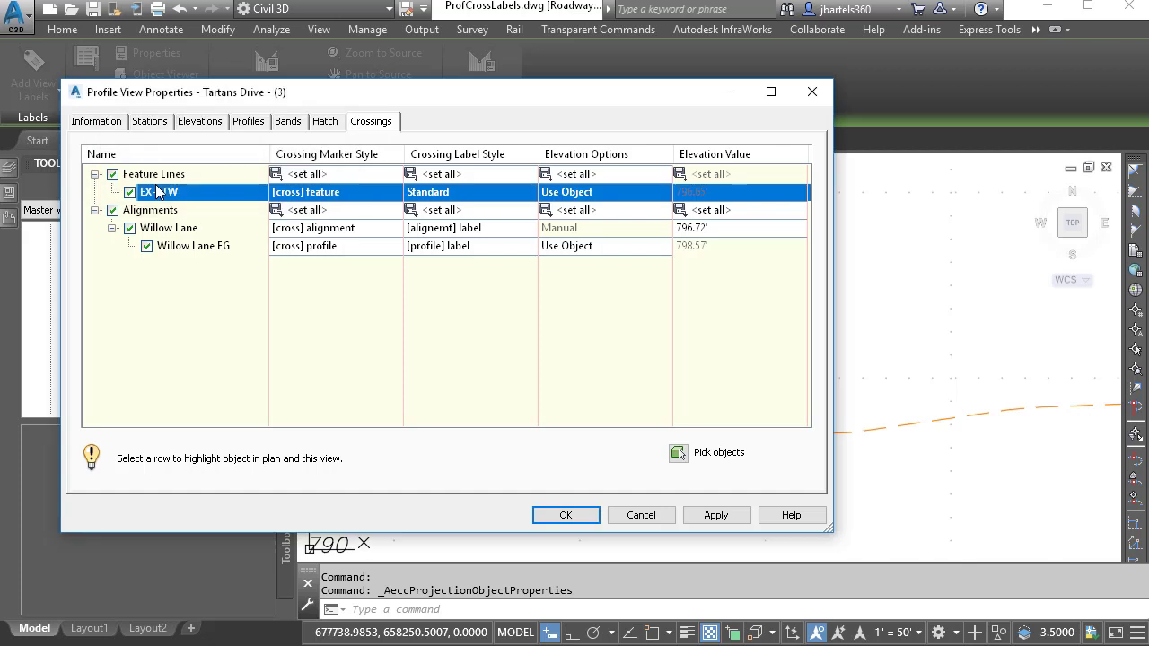
{"action": "left_click", "coordinate": [543, 513]}
{"action": "key", "text": "Escape"}
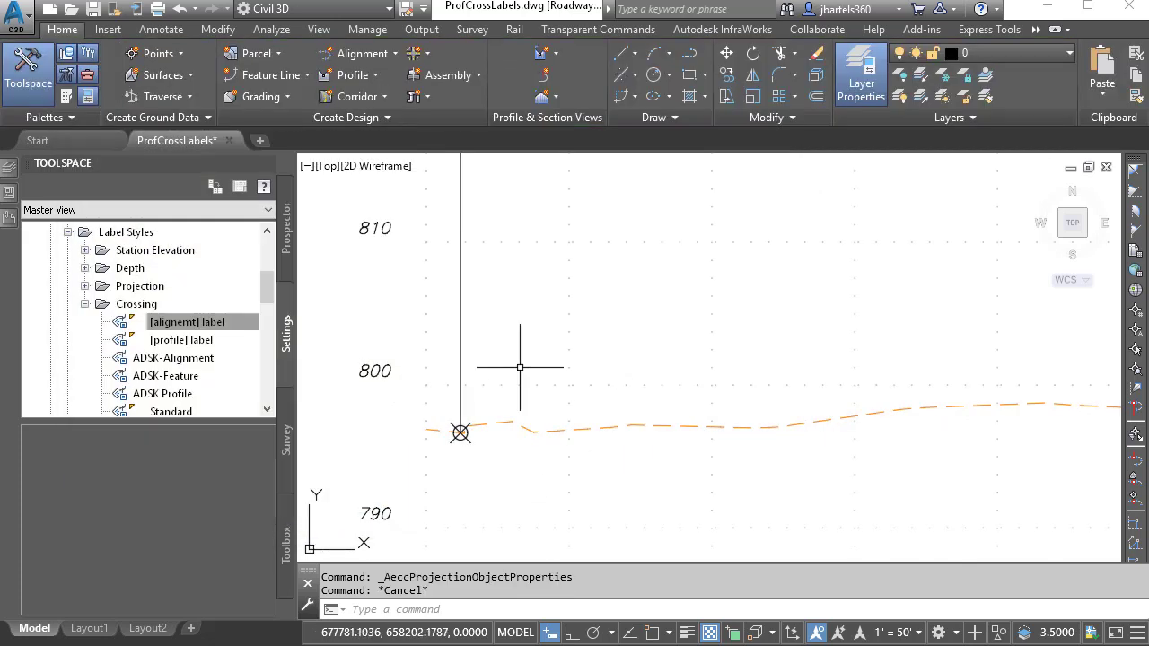
- Shorten the EX-ETW crossing label by pulling its top grip down, then erase it
{"action": "scroll", "coordinate": [519, 367], "scroll_direction": "down", "scroll_amount": 1}
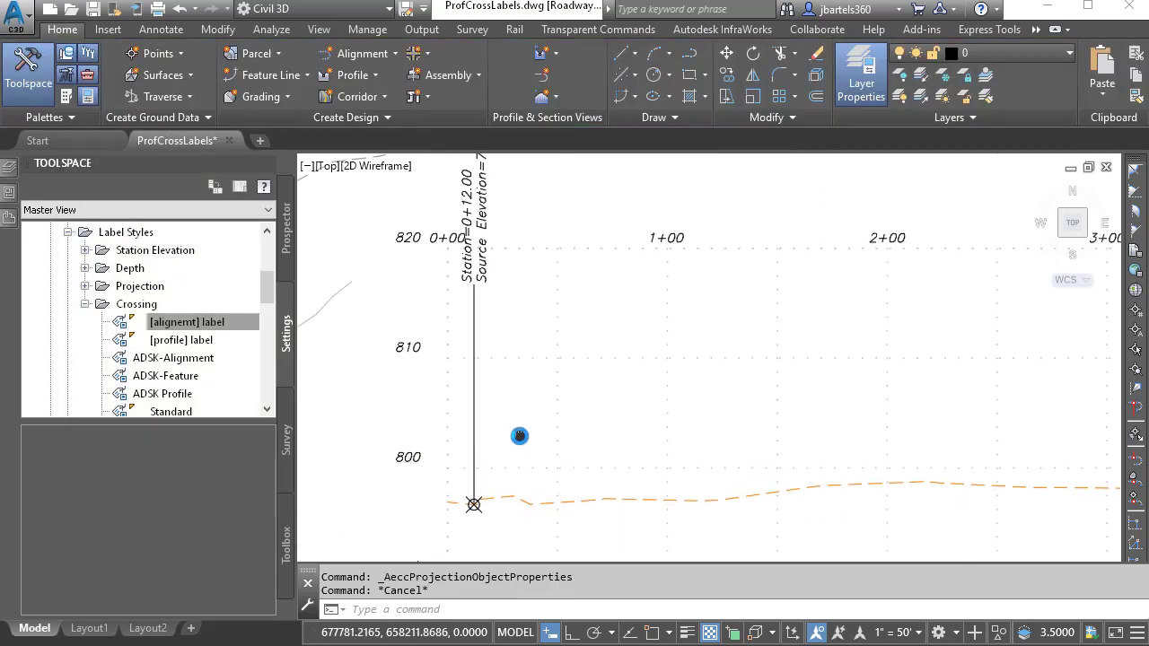
{"action": "left_click", "coordinate": [476, 351]}
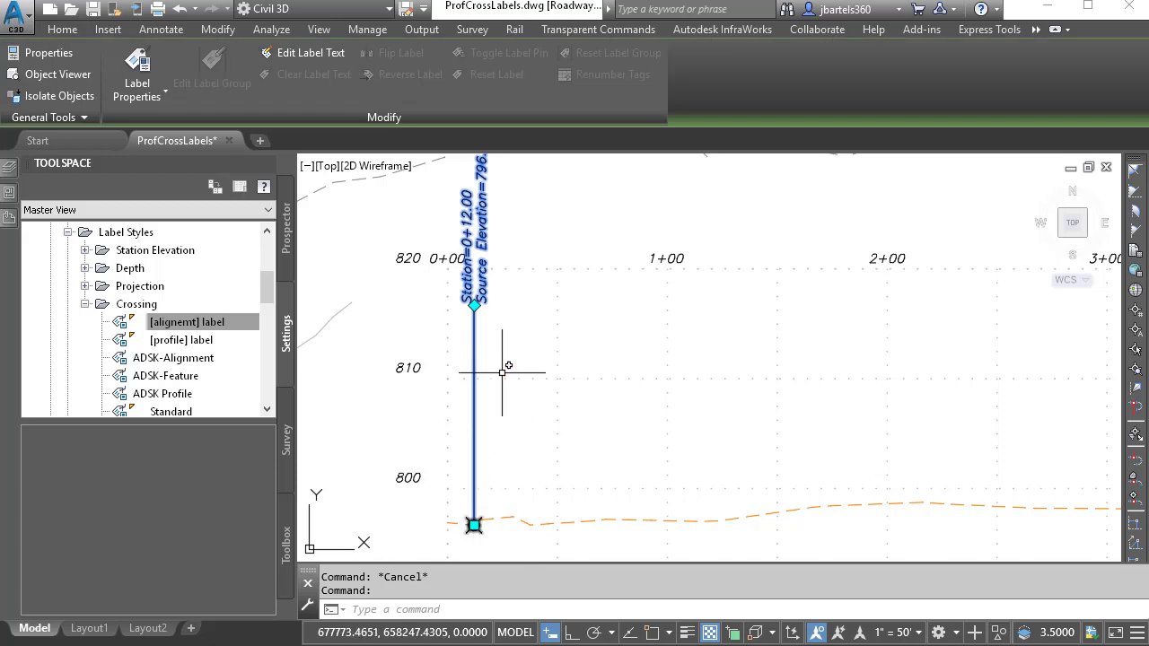
{"action": "left_click", "coordinate": [474, 306]}
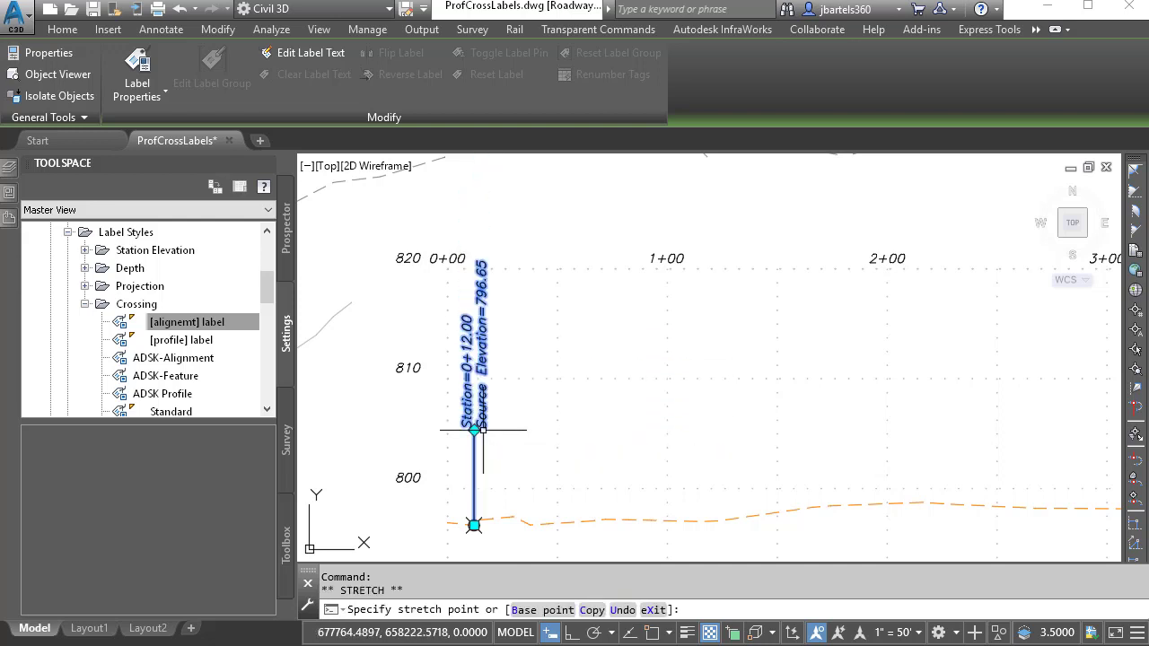
{"action": "left_click", "coordinate": [476, 386]}
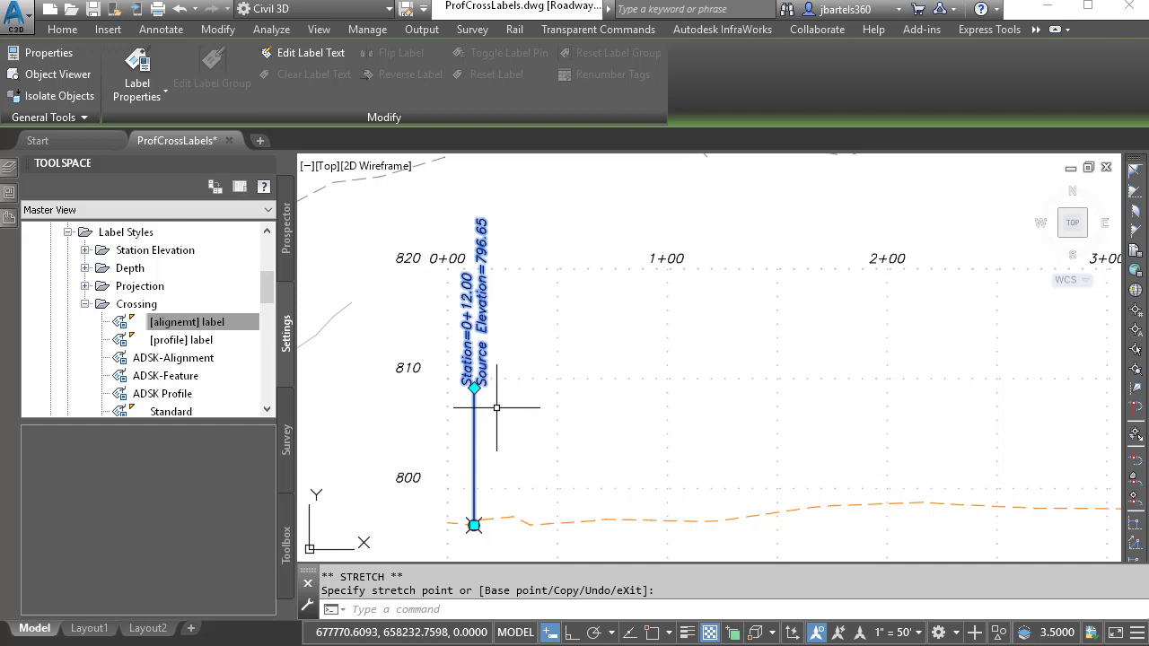
{"action": "key", "text": "Delete"}
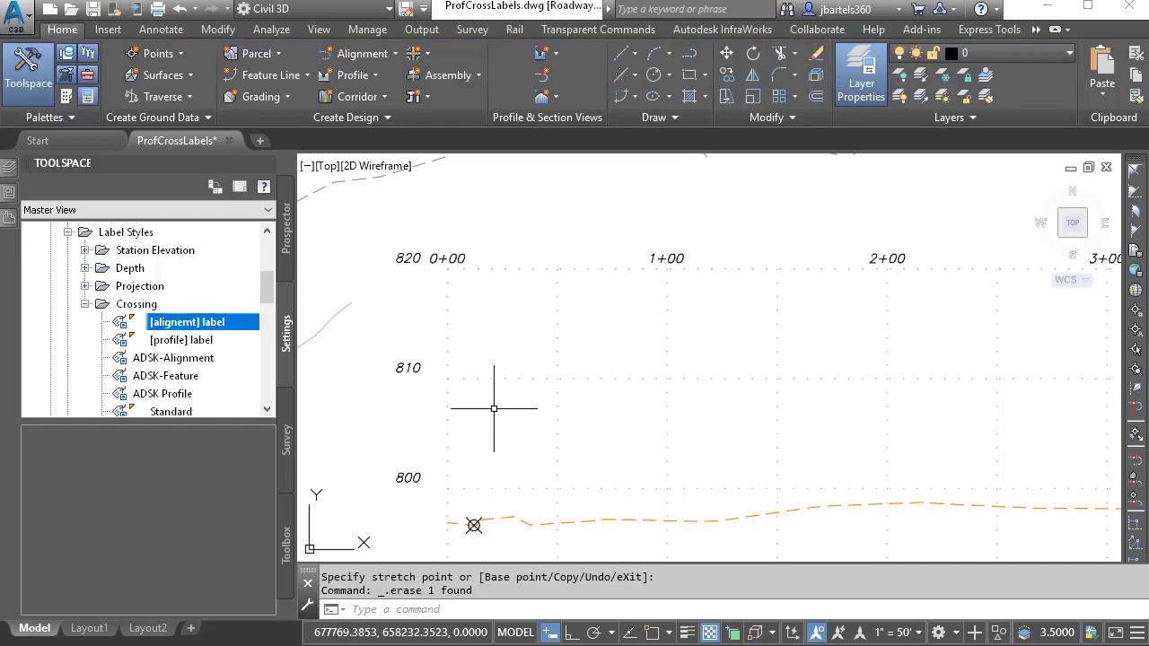
- Copy the Standard crossing label style and rename the copy to [feature] label
{"action": "right_click", "coordinate": [166, 413]}
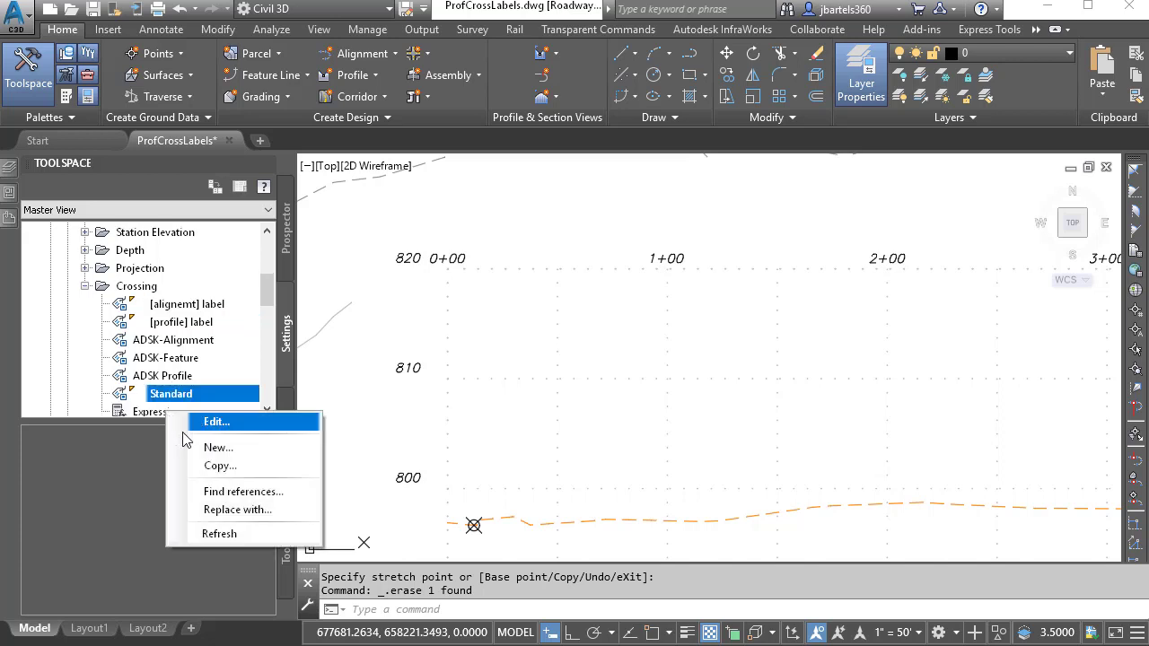
{"action": "left_click", "coordinate": [215, 465]}
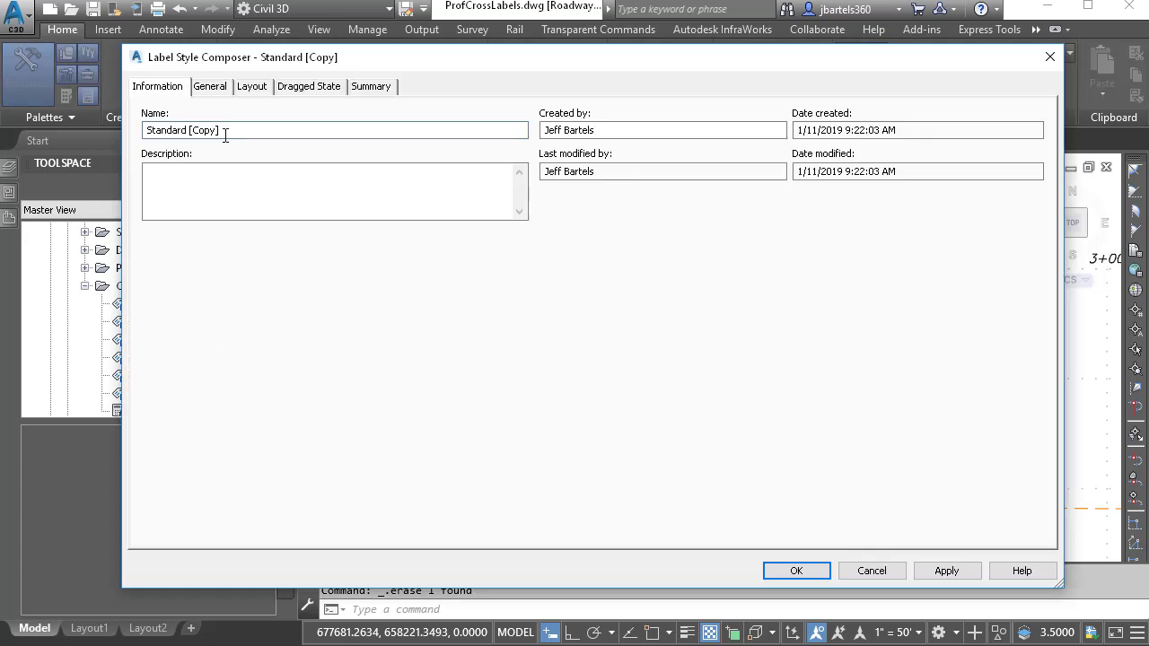
{"action": "left_click_drag", "start_coordinate": [223, 135], "coordinate": [150, 132]}
{"action": "key", "text": "BackSpace"}
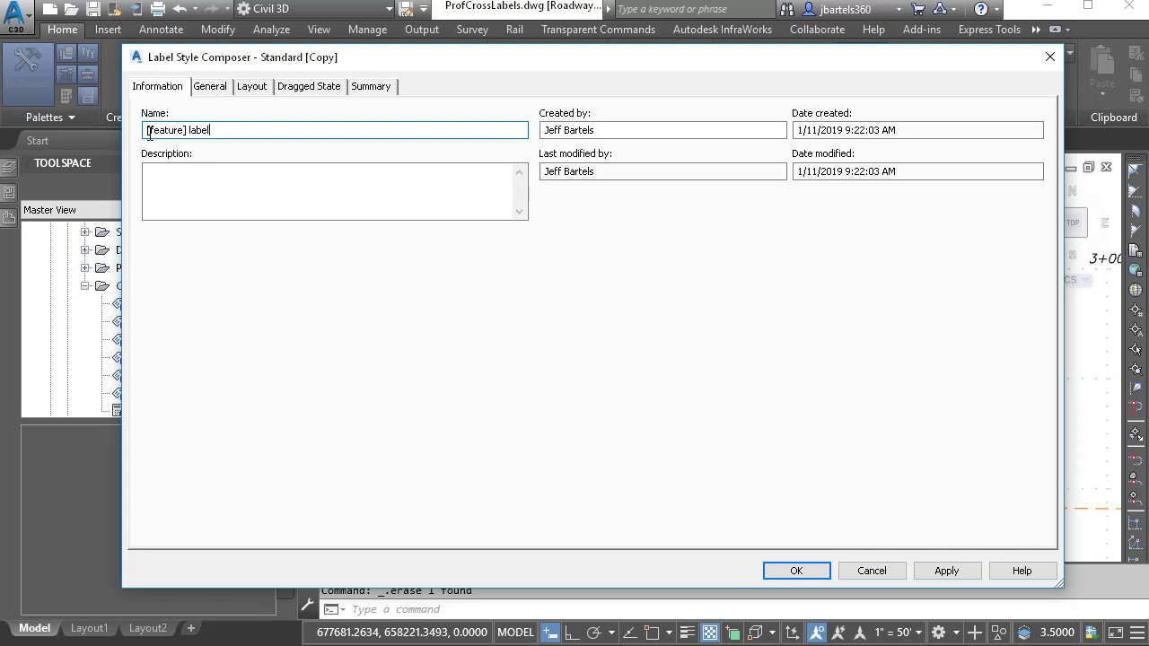
- Review the style's General and Layout settings, zooming the preview onto the Crossing Text component
{"action": "left_click", "coordinate": [212, 88]}
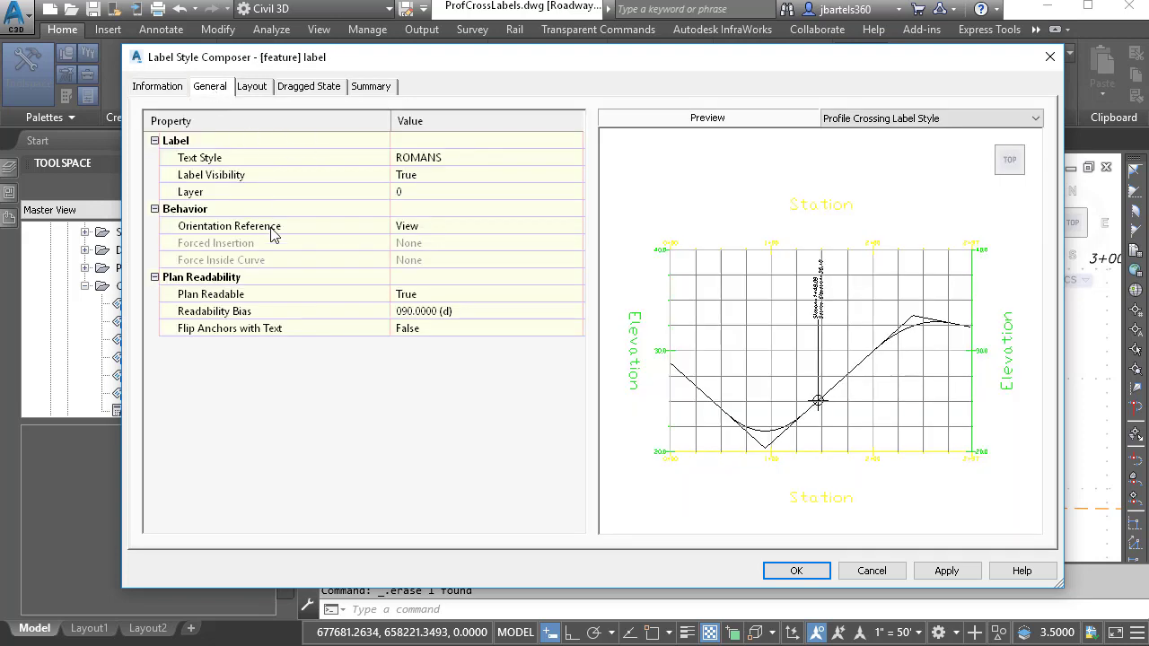
{"action": "left_click", "coordinate": [253, 90]}
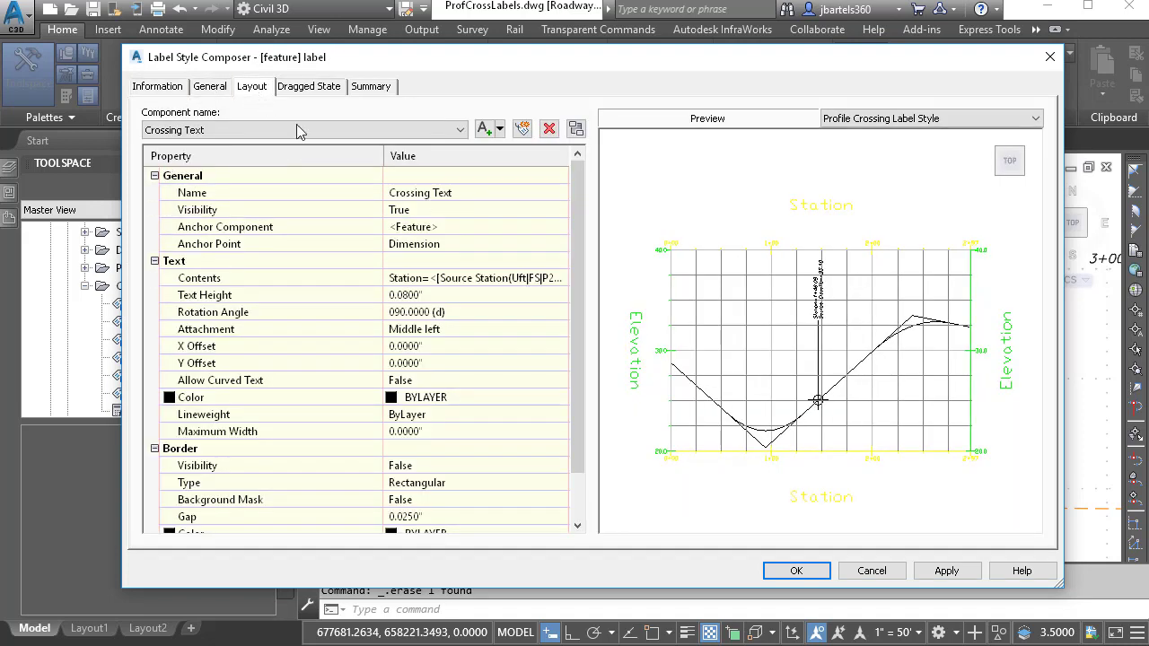
{"action": "scroll", "coordinate": [837, 336], "scroll_direction": "up", "scroll_amount": 5}
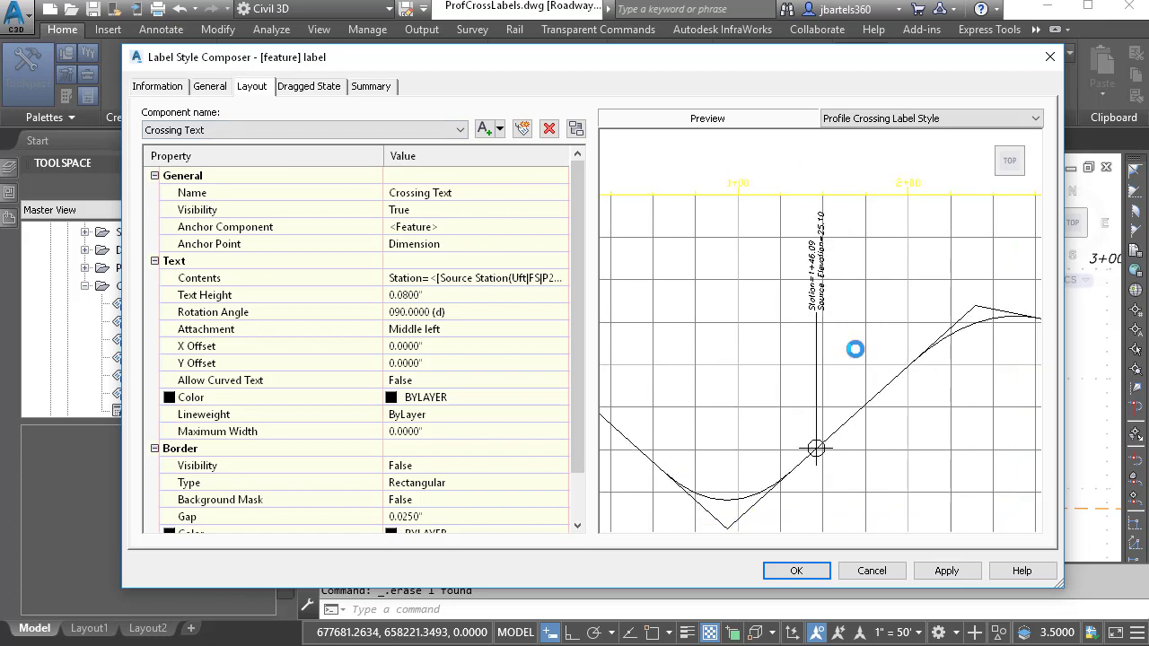
{"action": "middle_click_drag", "start_coordinate": [832, 346], "coordinate": [788, 352]}
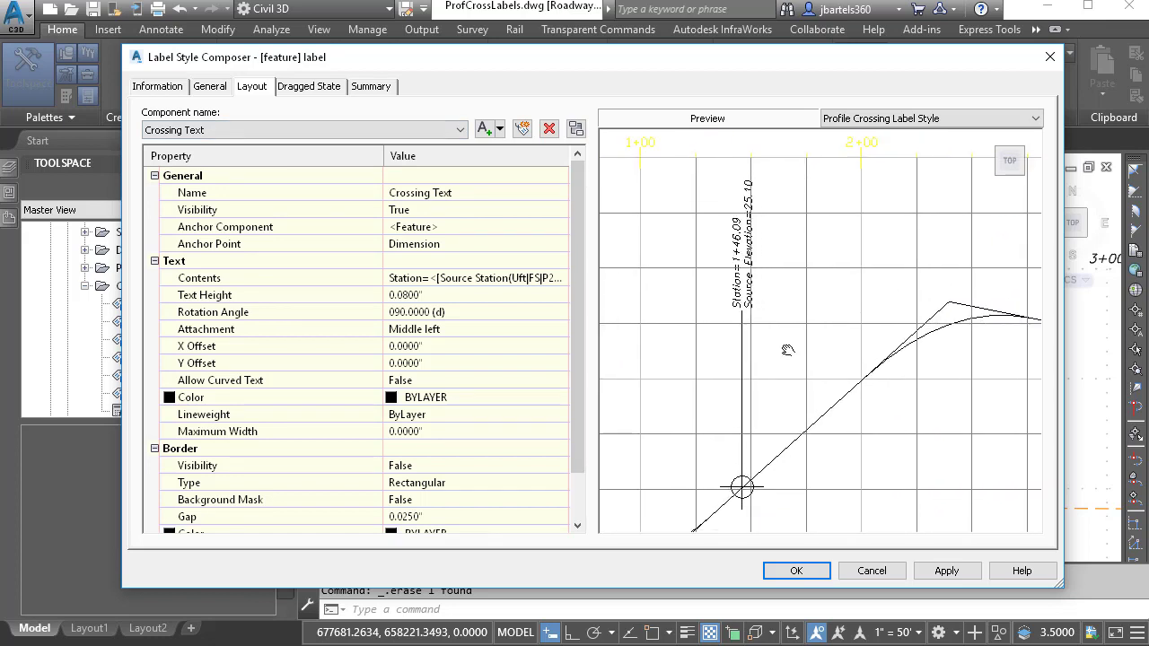
{"action": "left_click", "coordinate": [458, 128]}
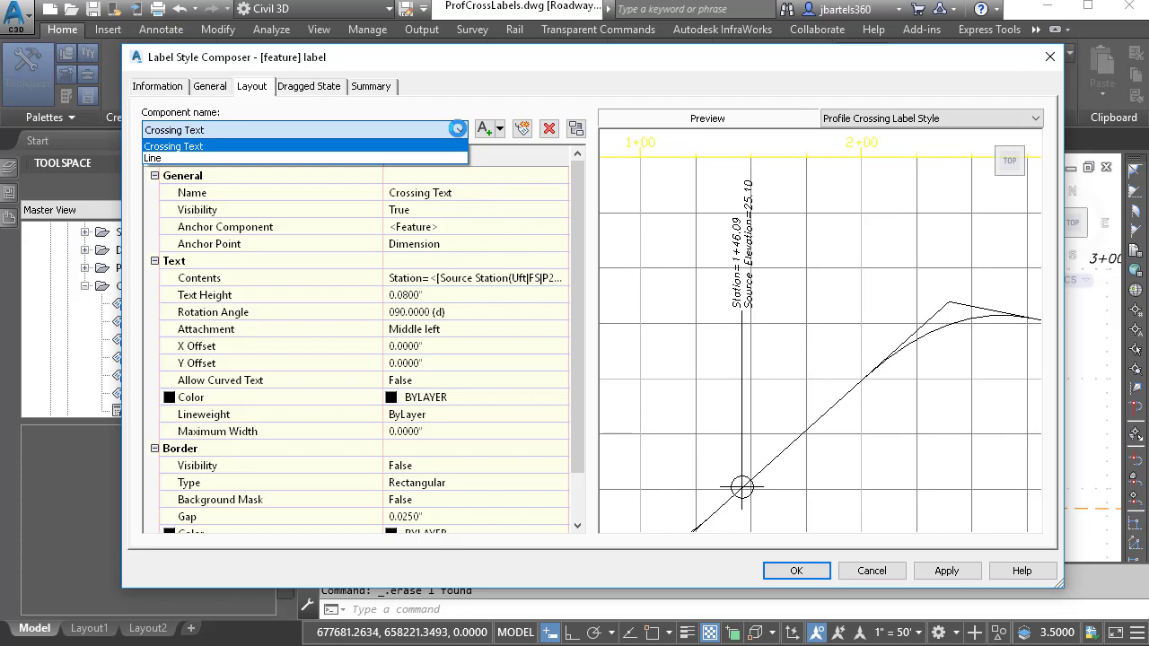
{"action": "left_click", "coordinate": [458, 128]}
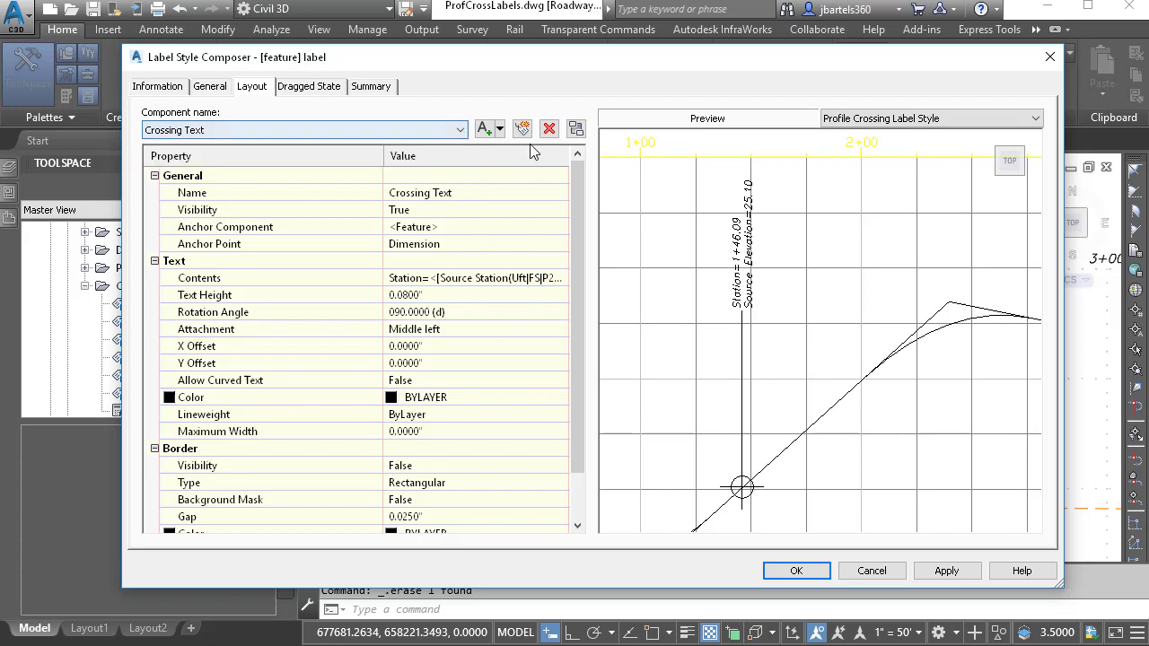
- Delete the Crossing Text and Line components from the label layout
{"action": "left_click", "coordinate": [548, 128]}
{"action": "left_click", "coordinate": [548, 128]}
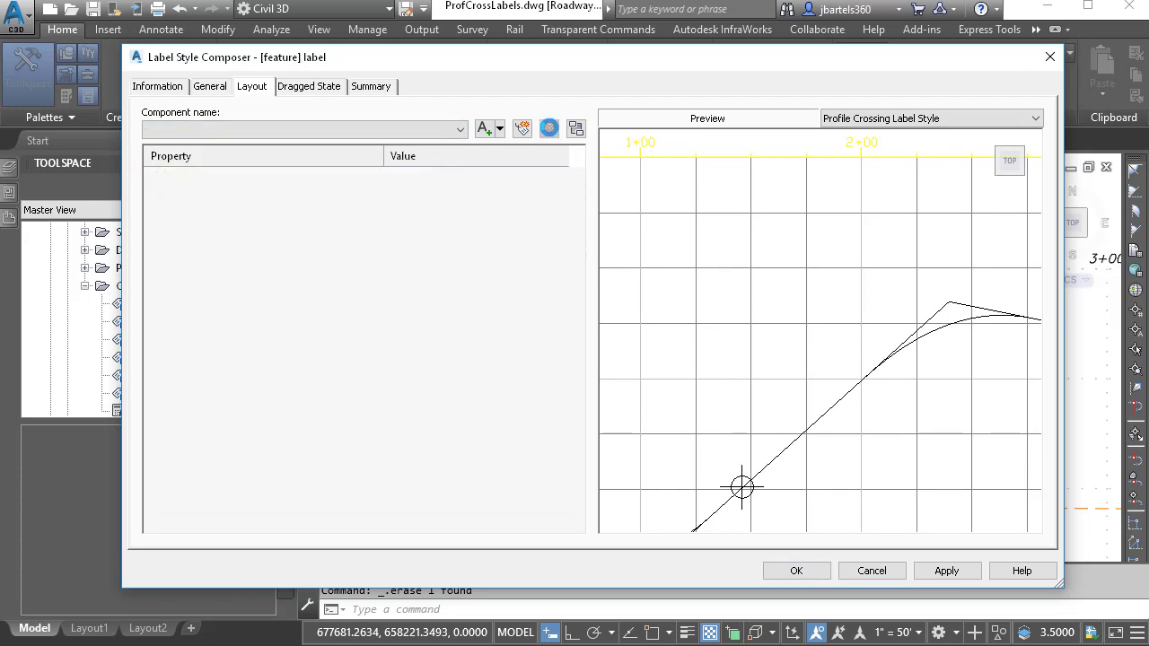
{"action": "scroll", "coordinate": [709, 431], "scroll_direction": "up", "scroll_amount": 3}
{"action": "middle_click_drag", "start_coordinate": [684, 449], "coordinate": [764, 265]}
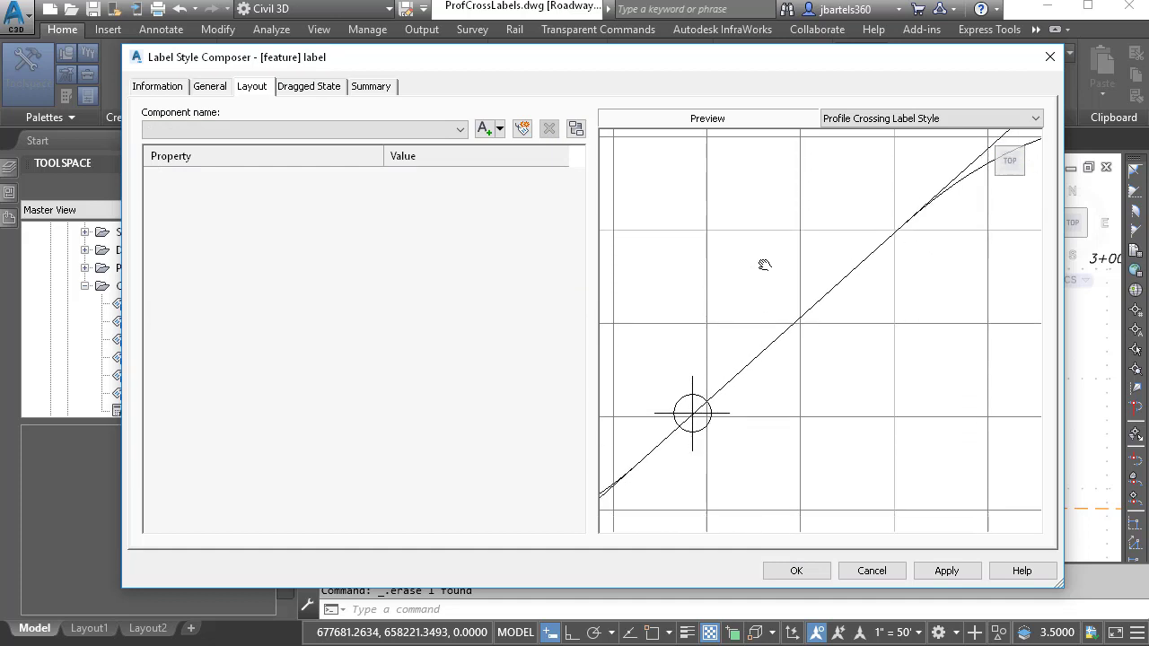
- Add a new Line component named Line Segment
{"action": "left_click", "coordinate": [499, 130]}
{"action": "left_click", "coordinate": [521, 169]}
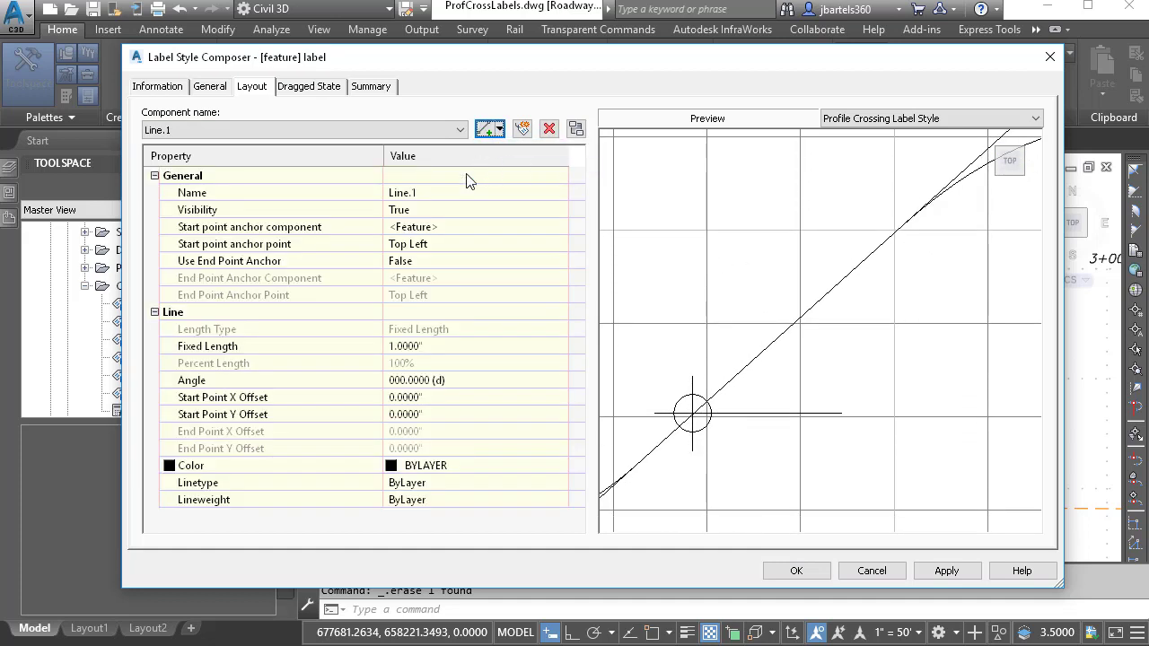
{"action": "left_click", "coordinate": [441, 192]}
{"action": "type", "text": "Line"}
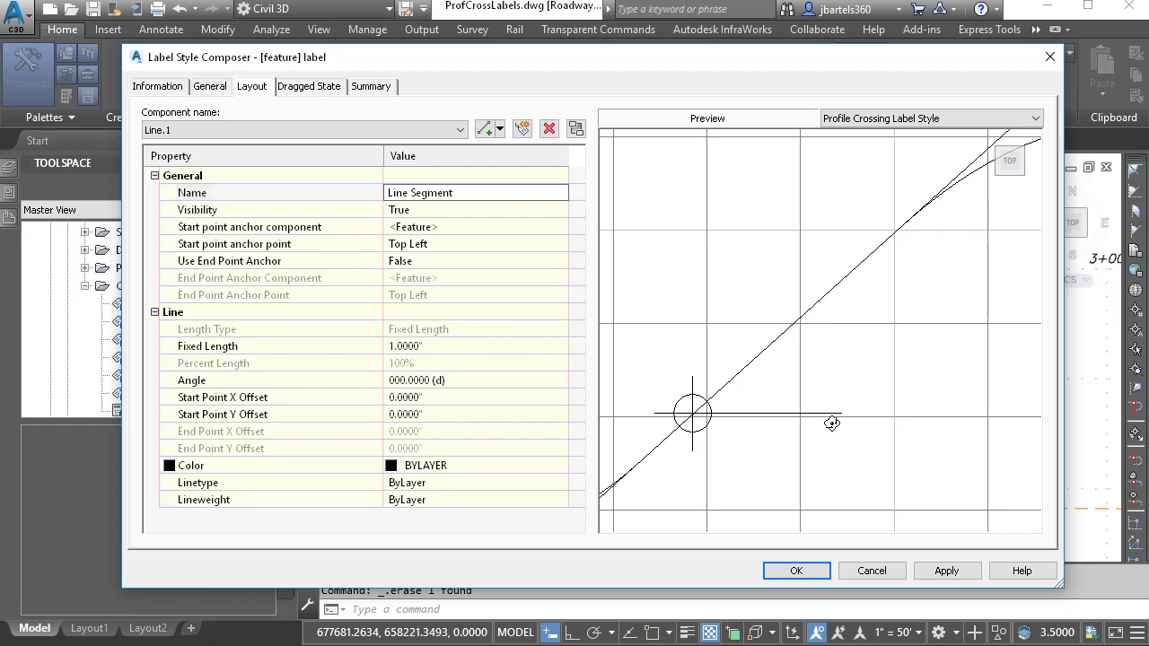
{"action": "left_click", "coordinate": [431, 211]}
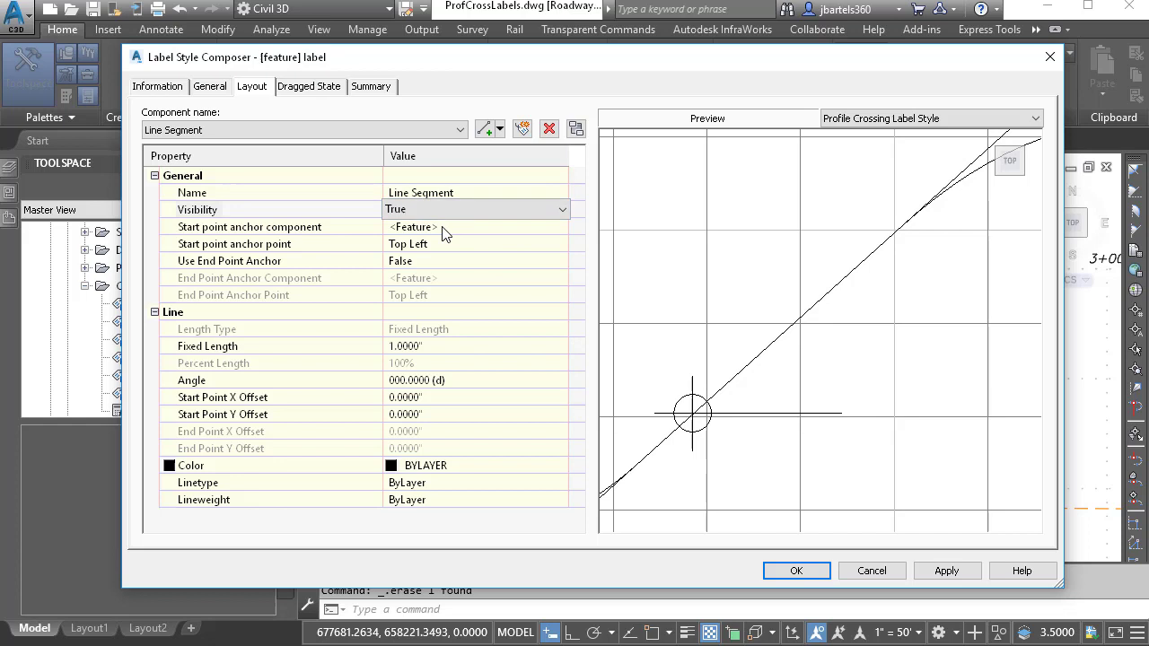
- Anchor the Line Segment from Middle Center to the Dimension point, with Use End Point Anchor True
{"action": "left_click", "coordinate": [441, 244]}
{"action": "left_click", "coordinate": [442, 246]}
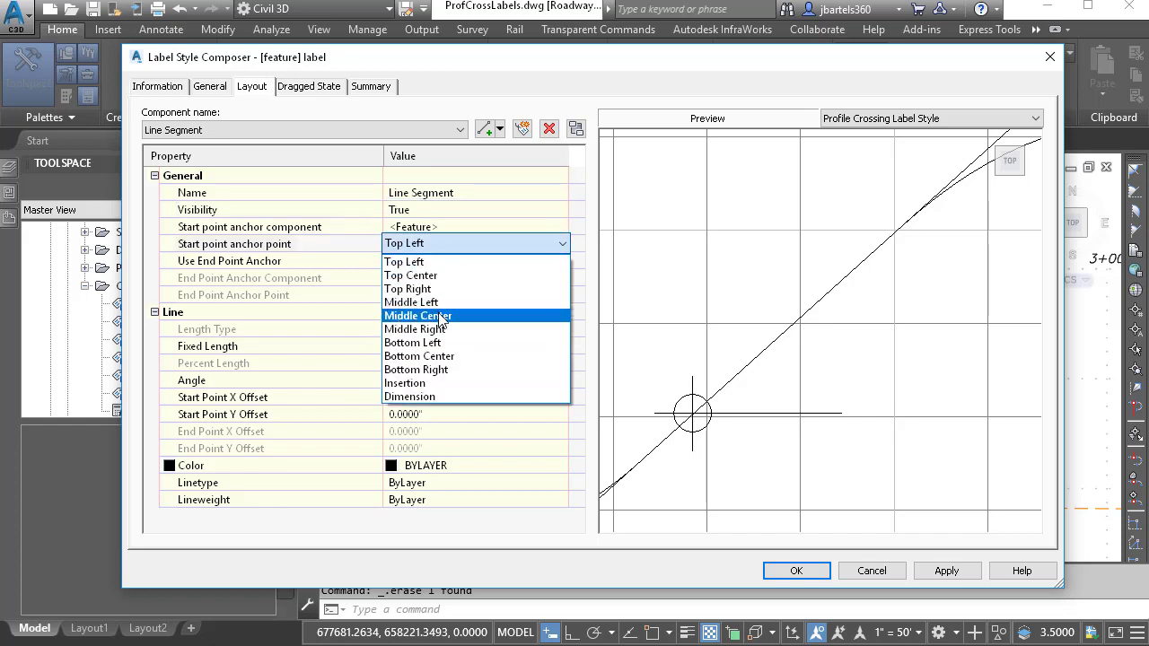
{"action": "left_click", "coordinate": [440, 317]}
{"action": "left_click", "coordinate": [435, 261]}
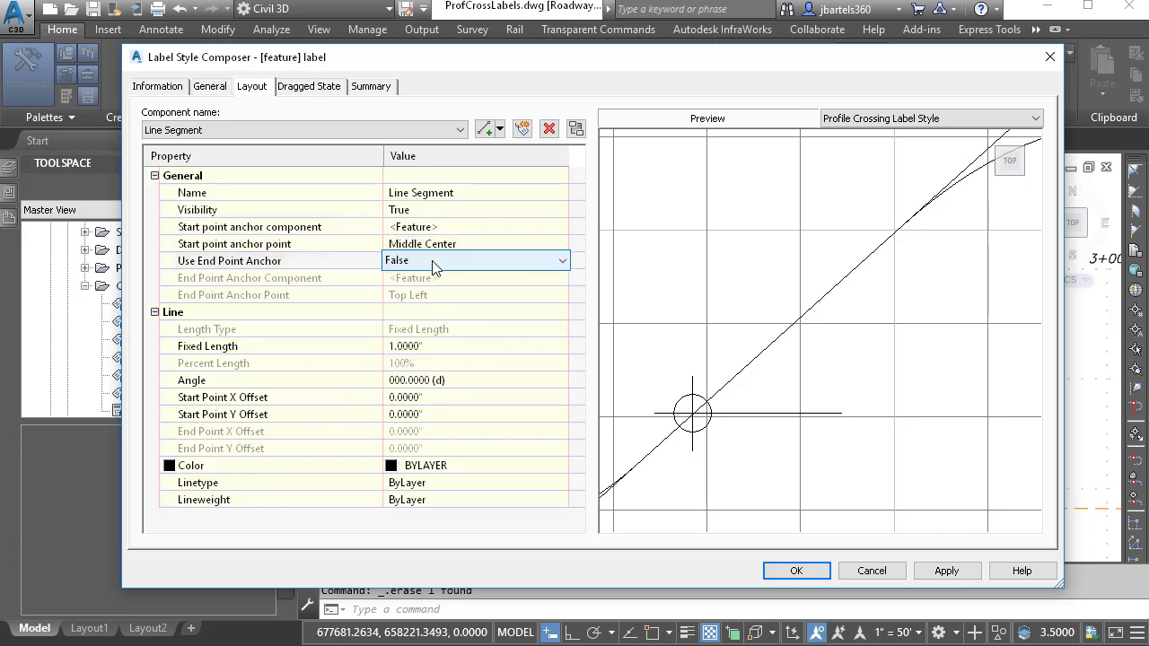
{"action": "left_click", "coordinate": [435, 261]}
{"action": "left_click", "coordinate": [434, 292]}
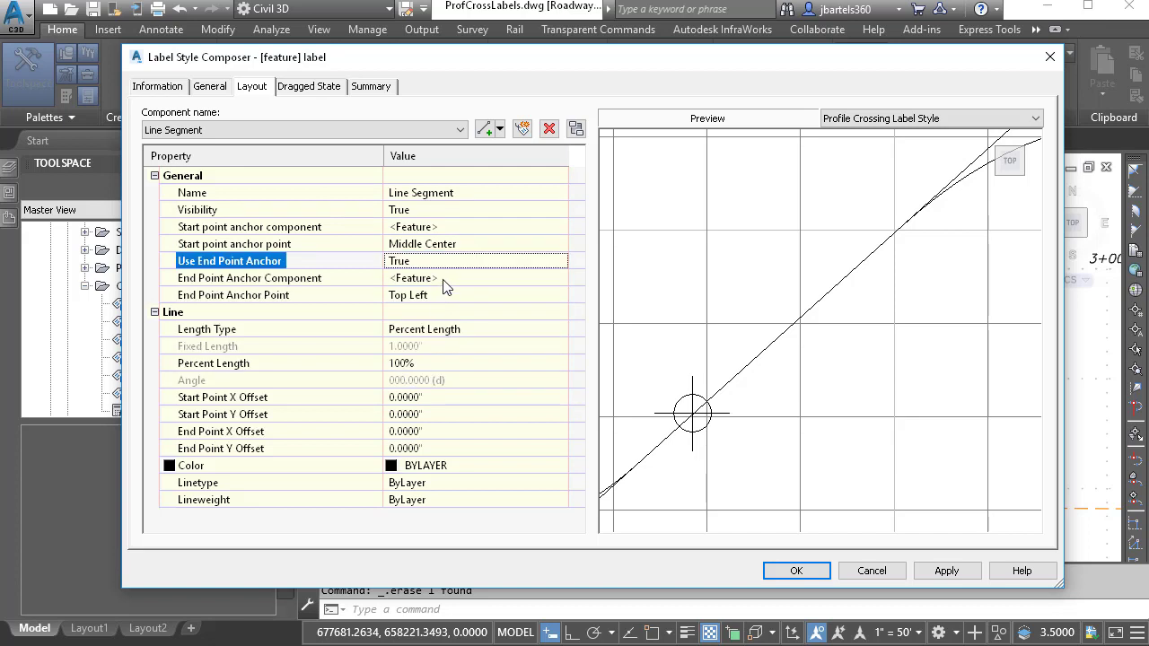
{"action": "left_click", "coordinate": [442, 295]}
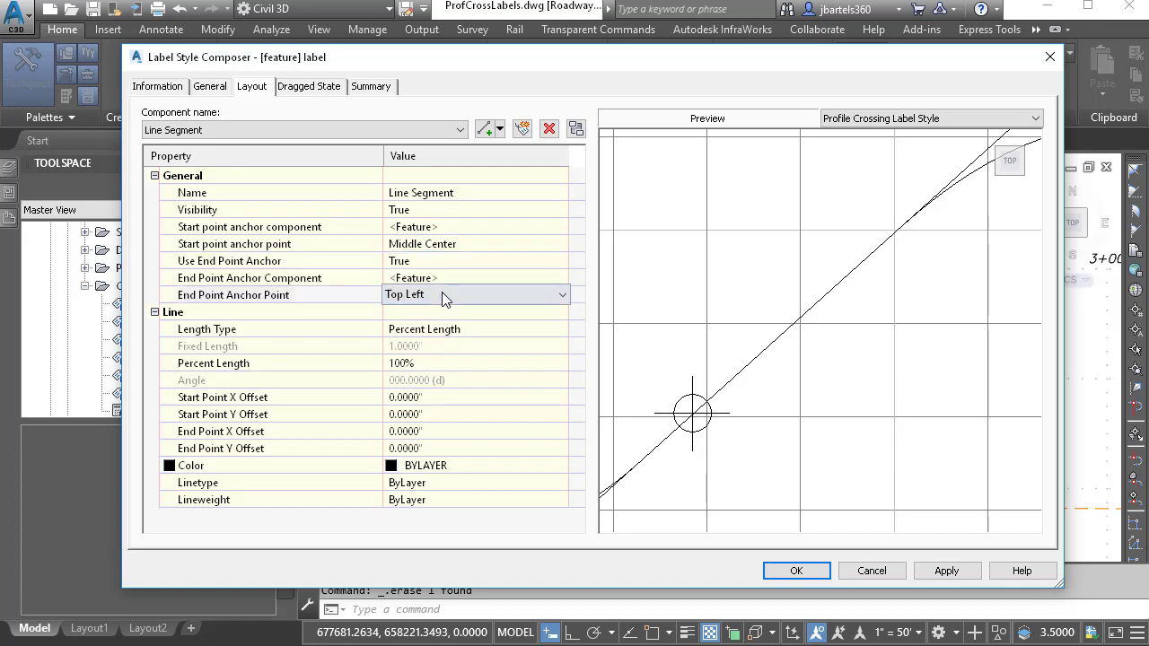
{"action": "left_click", "coordinate": [442, 295]}
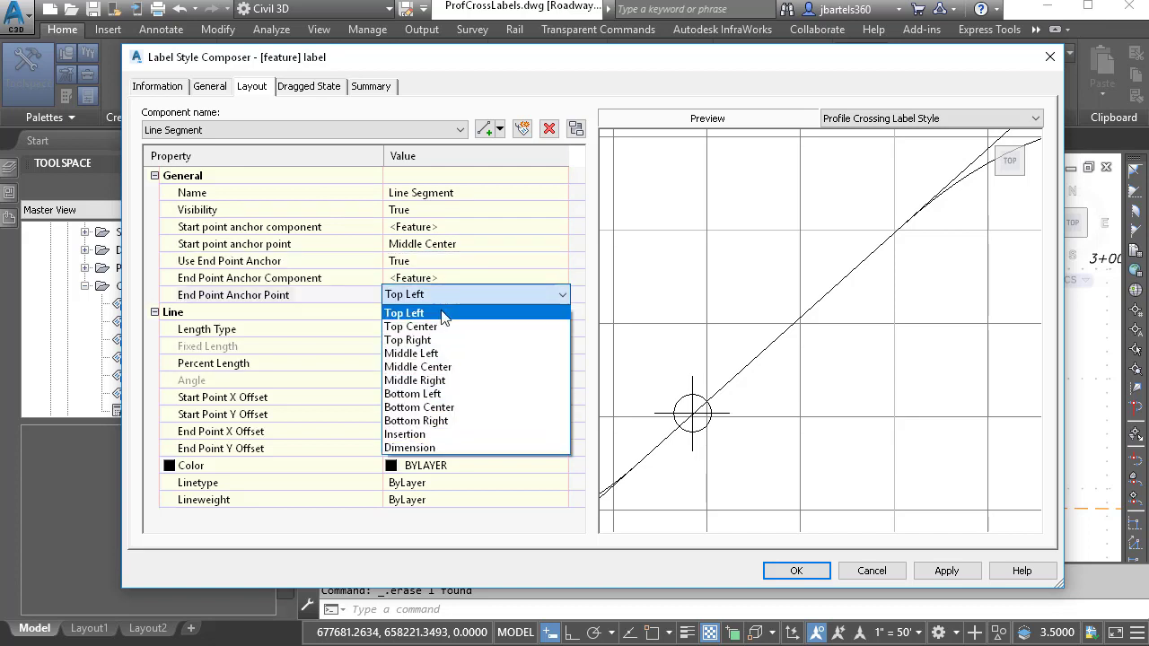
{"action": "left_click", "coordinate": [425, 452]}
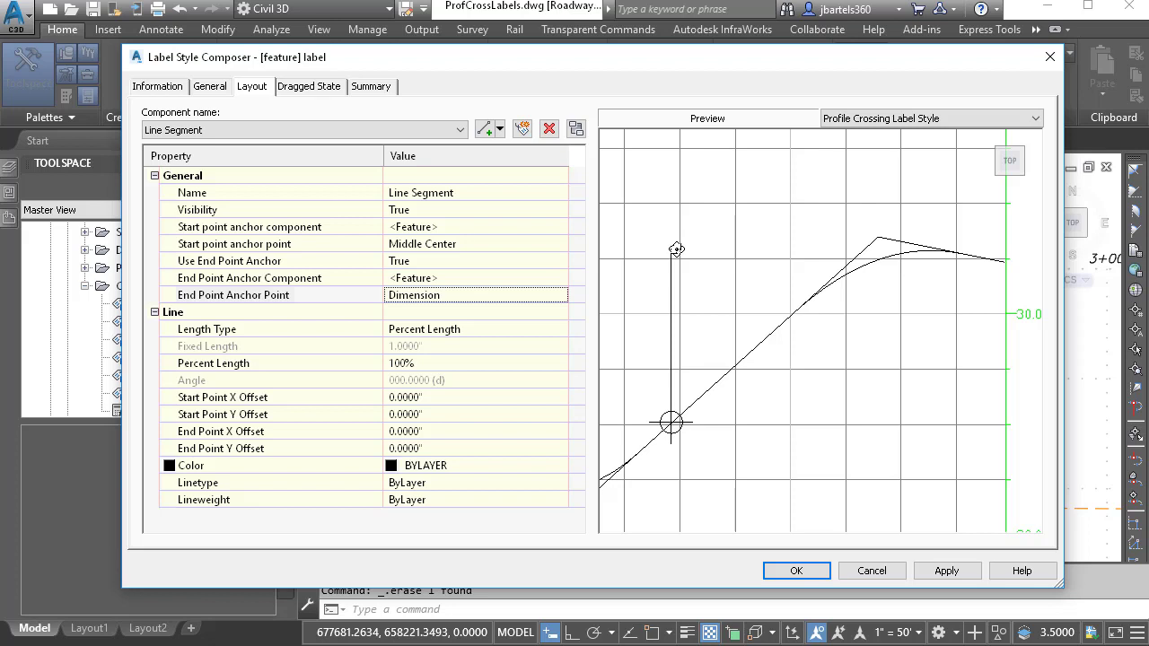
- Keep the Line Segment's length type as Percent Length at 100%
{"action": "left_click", "coordinate": [475, 332]}
{"action": "left_click", "coordinate": [475, 333]}
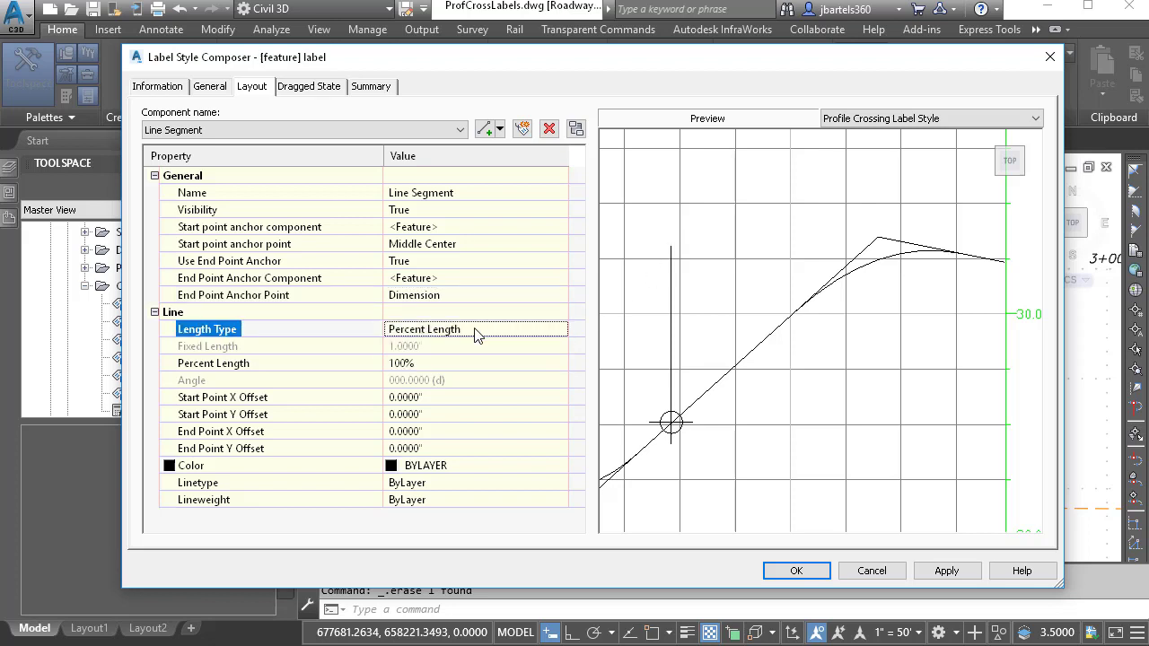
{"action": "left_click", "coordinate": [424, 363]}
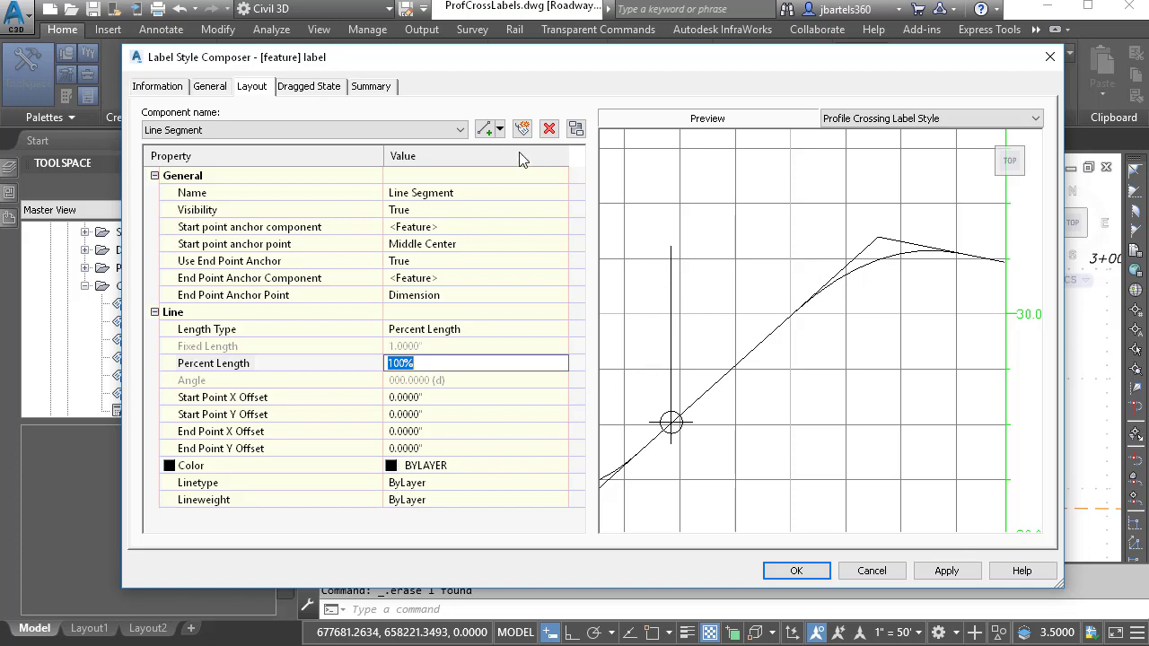
{"action": "left_click", "coordinate": [498, 129]}
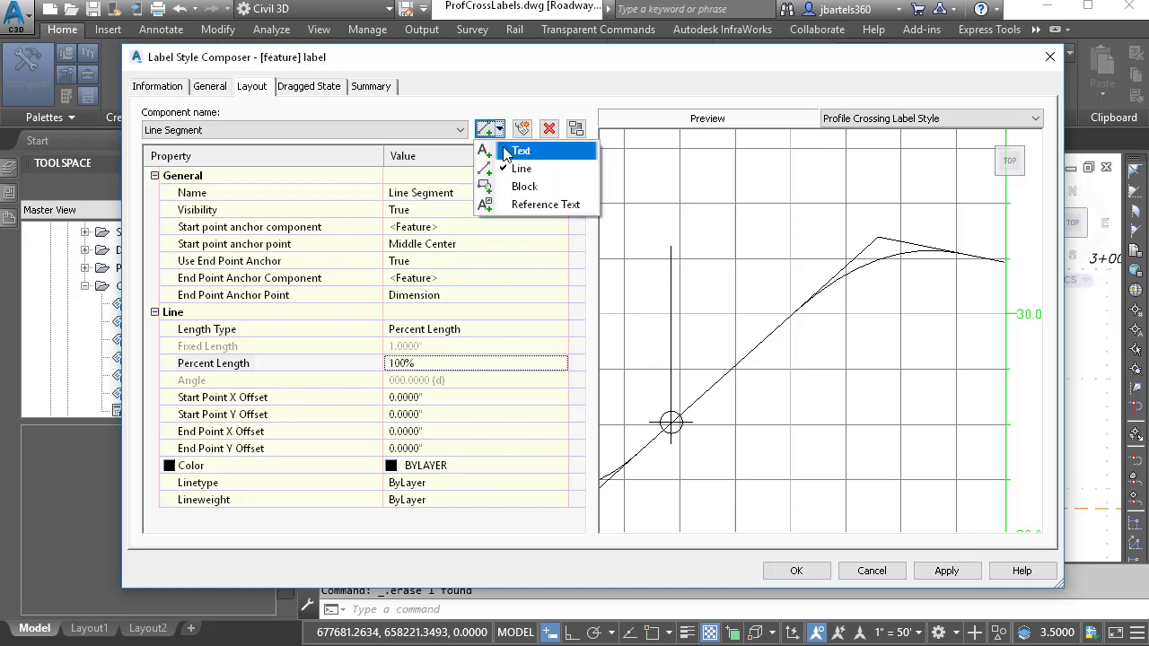
- Add a Text component named Feature Label, anchored to the Line Segment
{"action": "left_click", "coordinate": [507, 150]}
{"action": "left_click", "coordinate": [462, 193]}
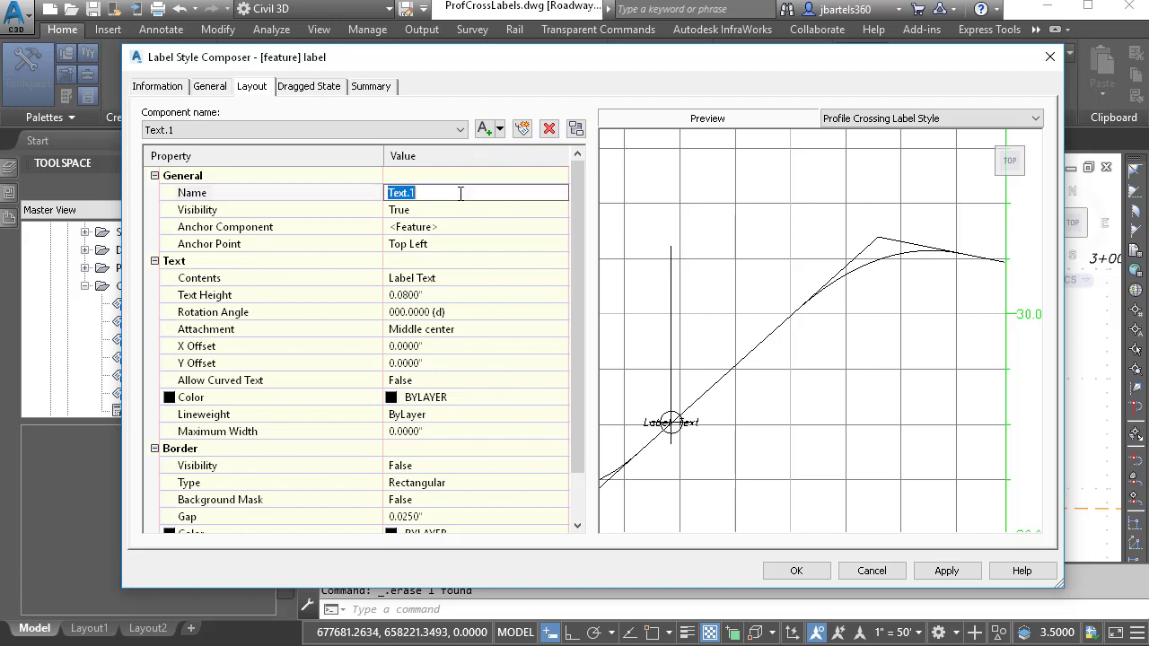
{"action": "type", "text": "Feature Label"}
{"action": "left_click", "coordinate": [447, 226]}
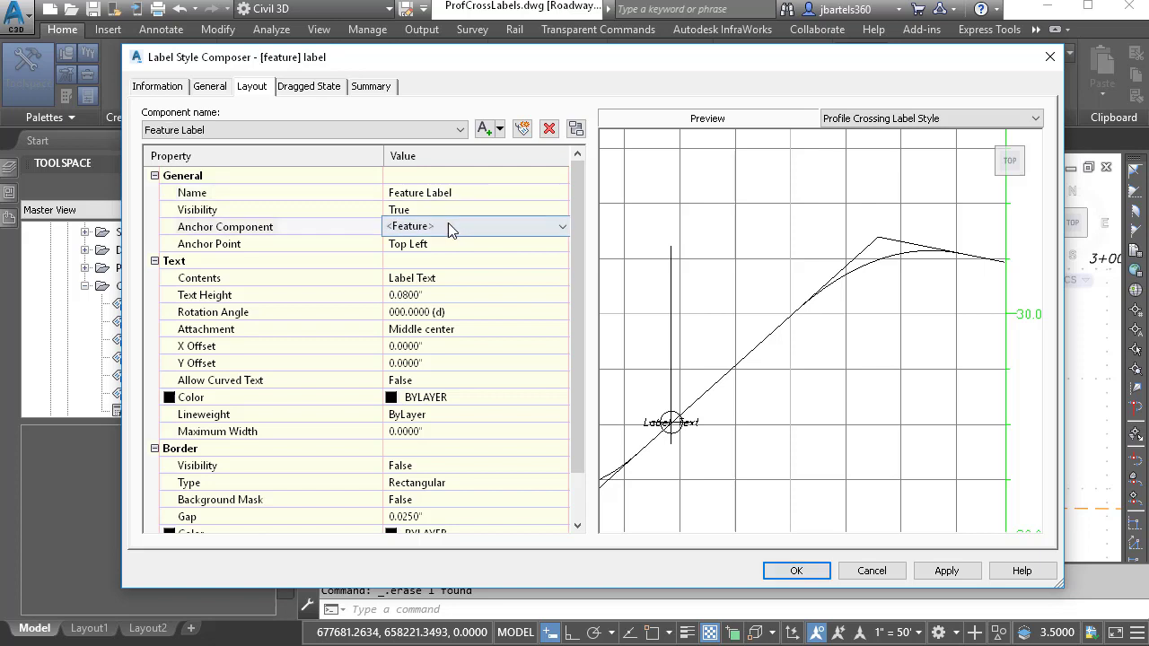
{"action": "left_click", "coordinate": [450, 225]}
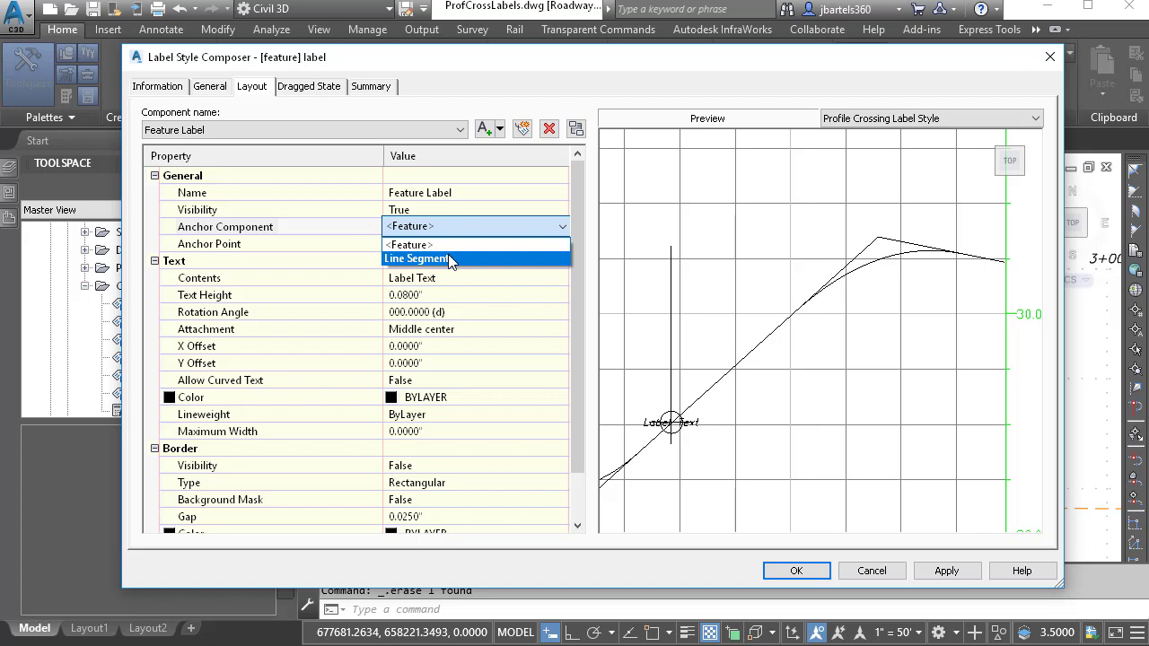
{"action": "left_click", "coordinate": [448, 257]}
- Attach the Feature Label text Middle left at the Line Segment's End point
{"action": "left_click", "coordinate": [441, 246]}
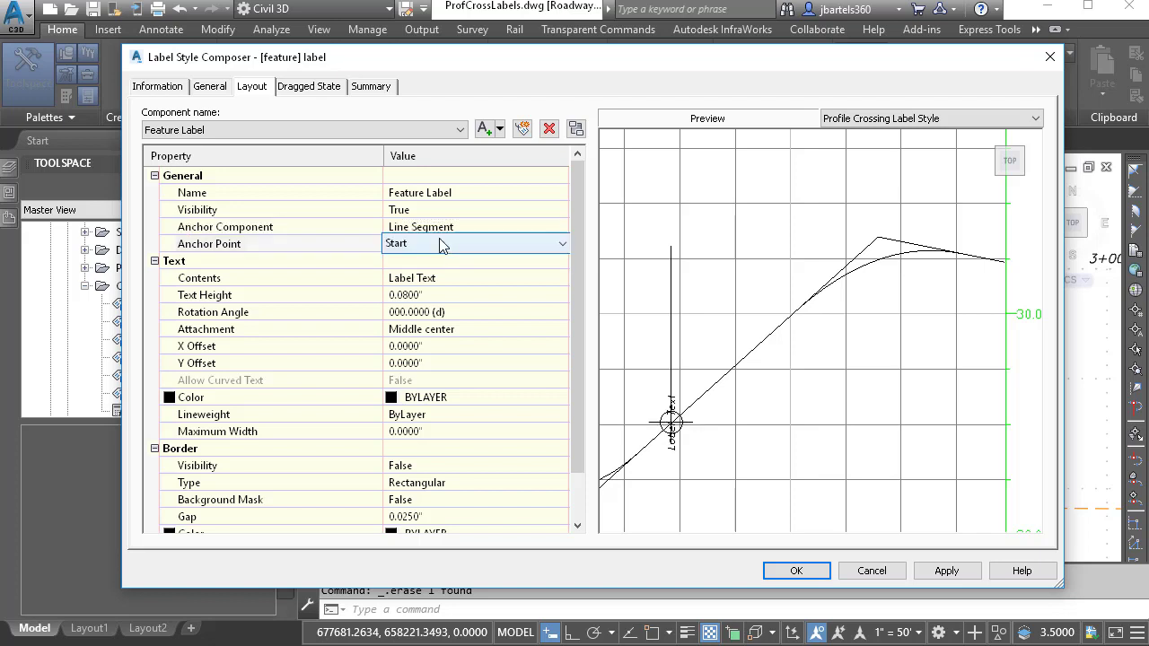
{"action": "left_click", "coordinate": [439, 238]}
{"action": "left_click", "coordinate": [437, 289]}
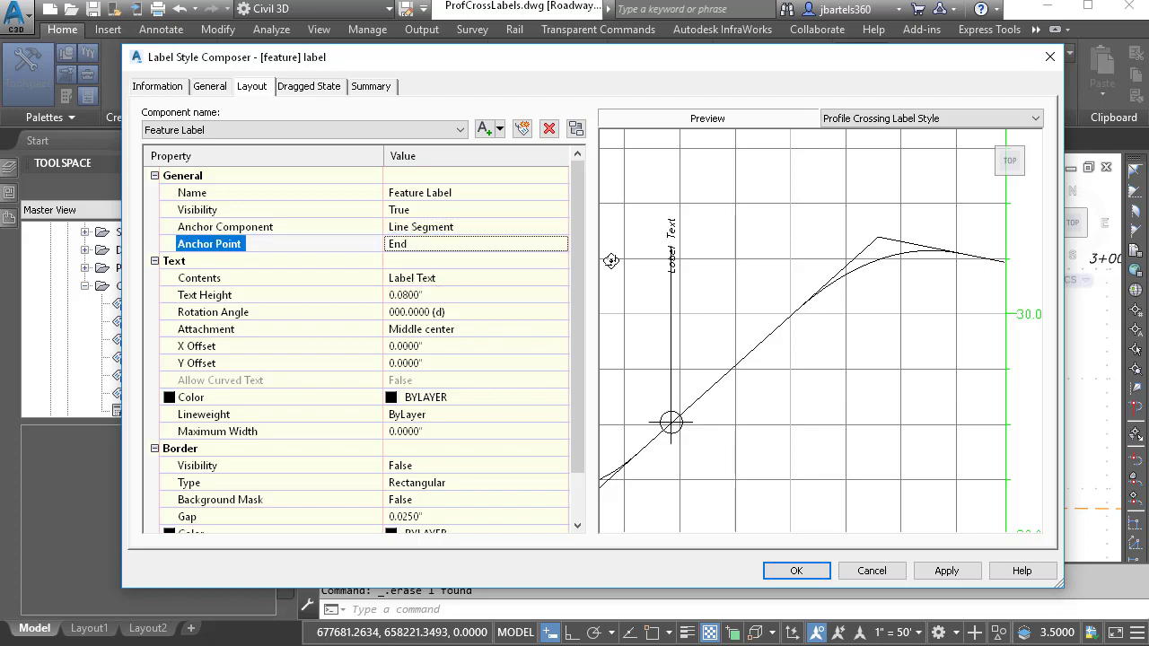
{"action": "scroll", "coordinate": [671, 243], "scroll_direction": "up", "scroll_amount": 4}
{"action": "middle_click_drag", "start_coordinate": [730, 314], "coordinate": [924, 385]}
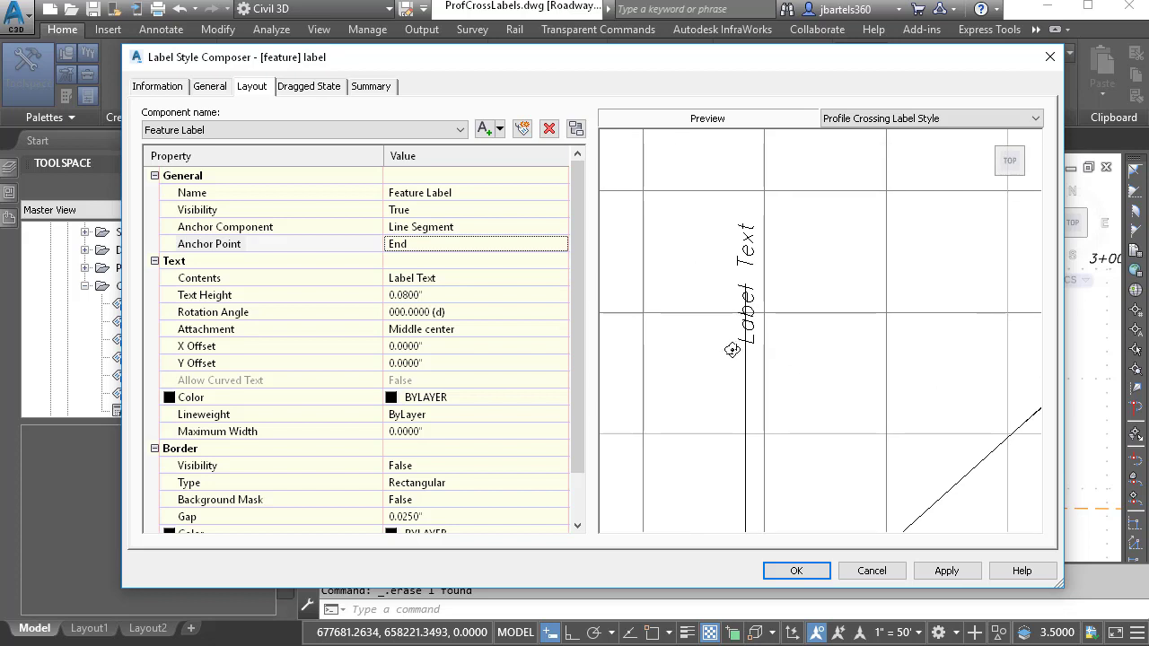
{"action": "left_click", "coordinate": [468, 328]}
{"action": "left_click", "coordinate": [473, 334]}
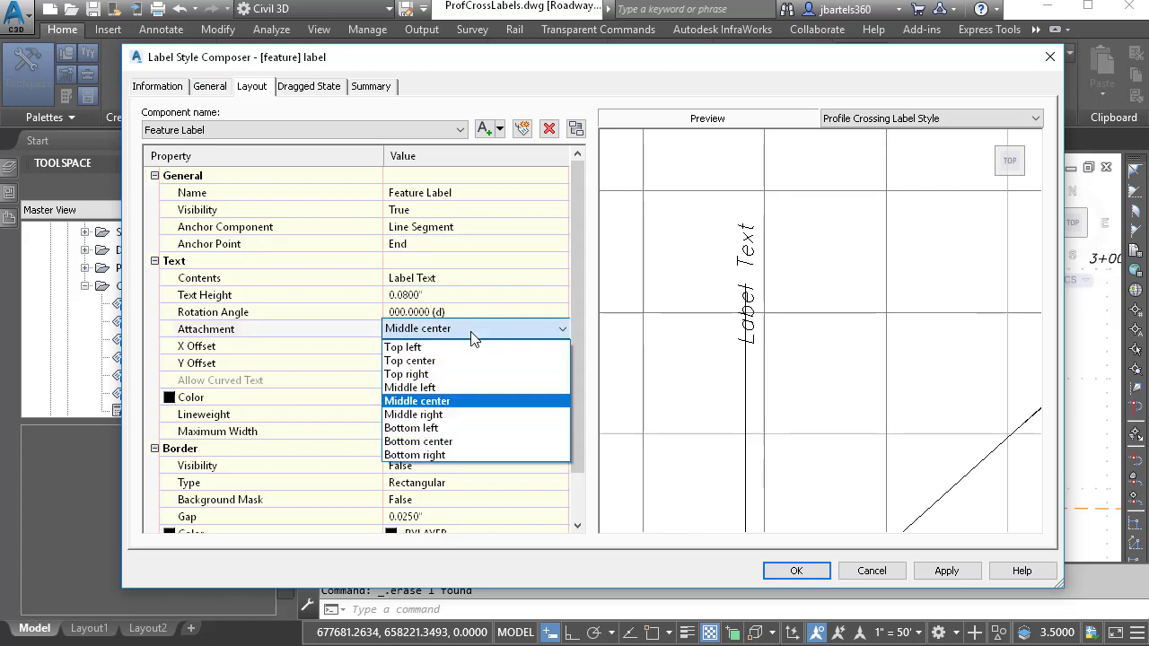
{"action": "left_click", "coordinate": [453, 392]}
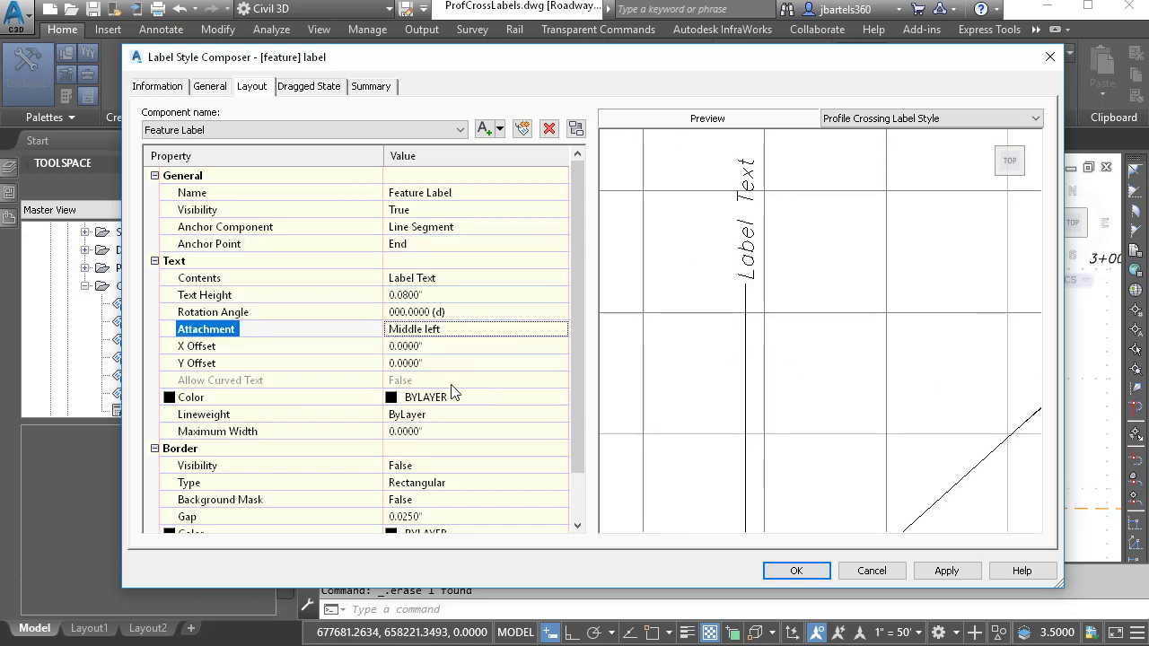
- Open the Feature Label contents editor and select the placeholder Label Text
{"action": "left_click", "coordinate": [464, 285]}
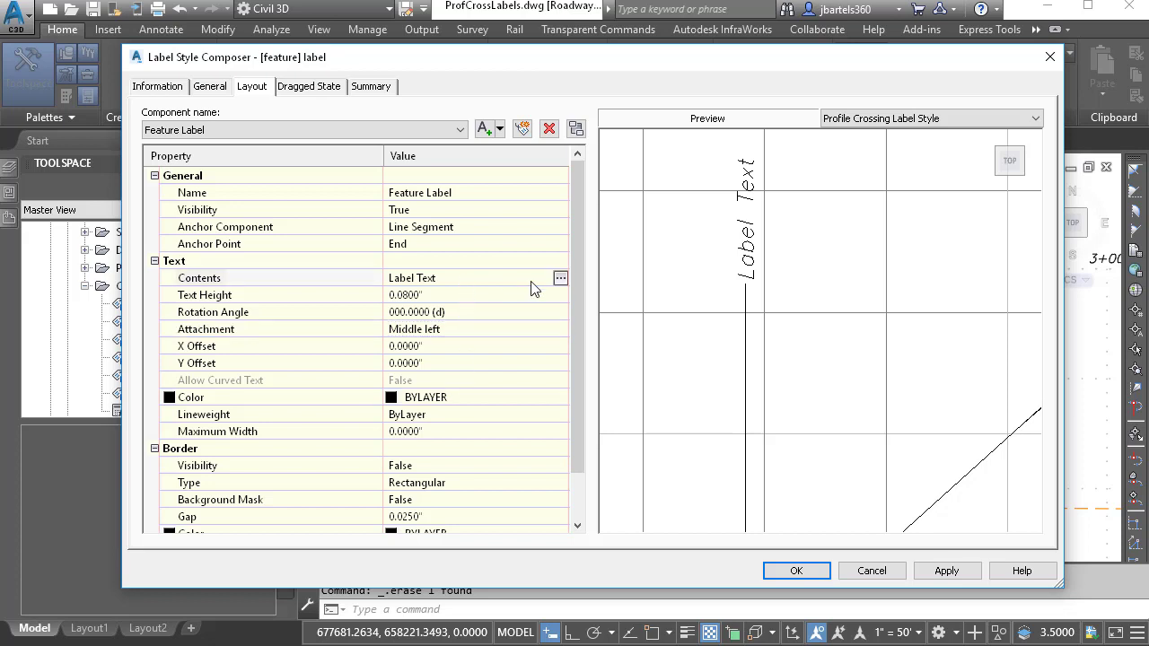
{"action": "left_click", "coordinate": [559, 284]}
{"action": "left_click_drag", "start_coordinate": [540, 206], "coordinate": [468, 206]}
- Insert the Source Object Name field in upper case
{"action": "left_click", "coordinate": [287, 242]}
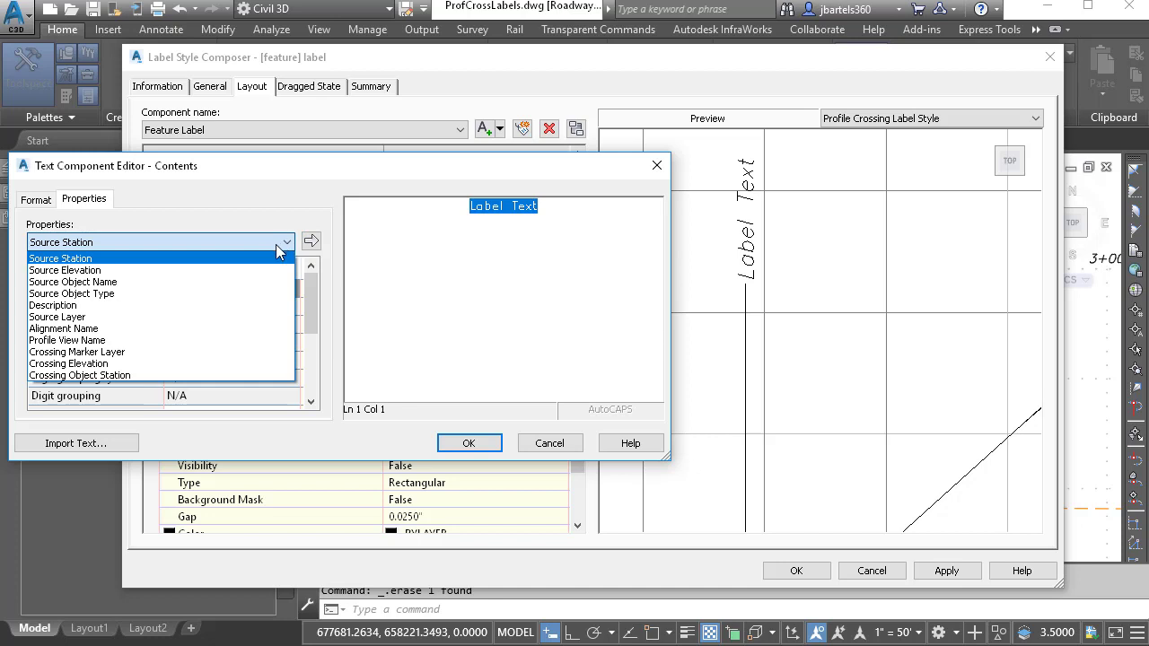
{"action": "left_click", "coordinate": [247, 282]}
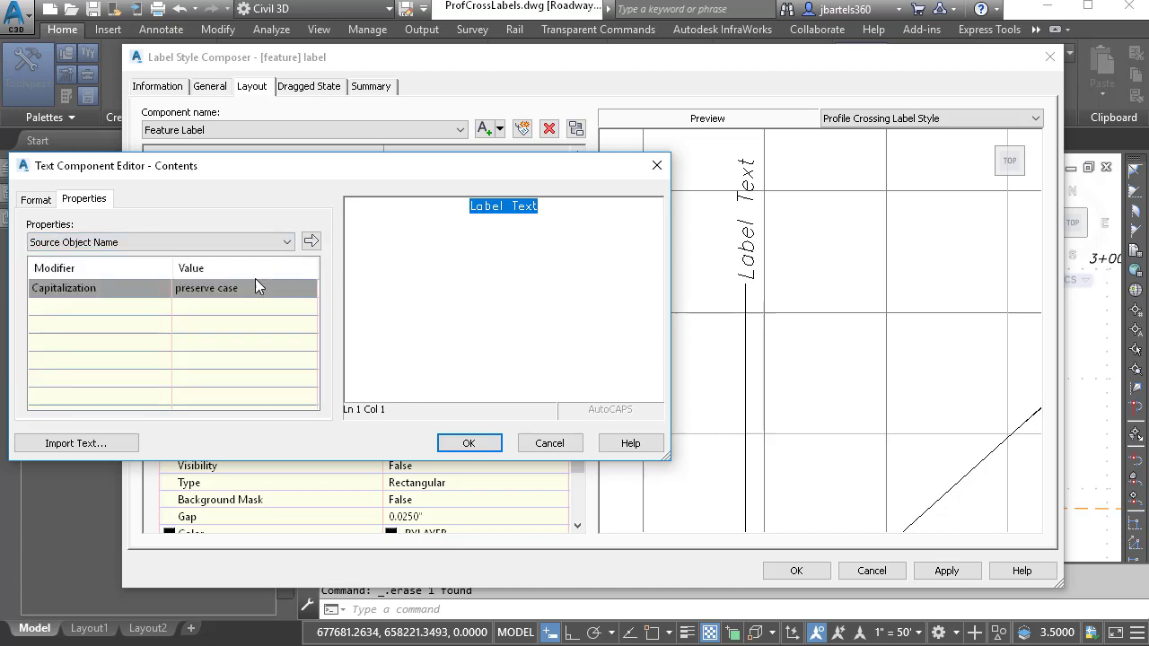
{"action": "left_click", "coordinate": [251, 288]}
{"action": "left_click", "coordinate": [241, 316]}
{"action": "left_click", "coordinate": [311, 241]}
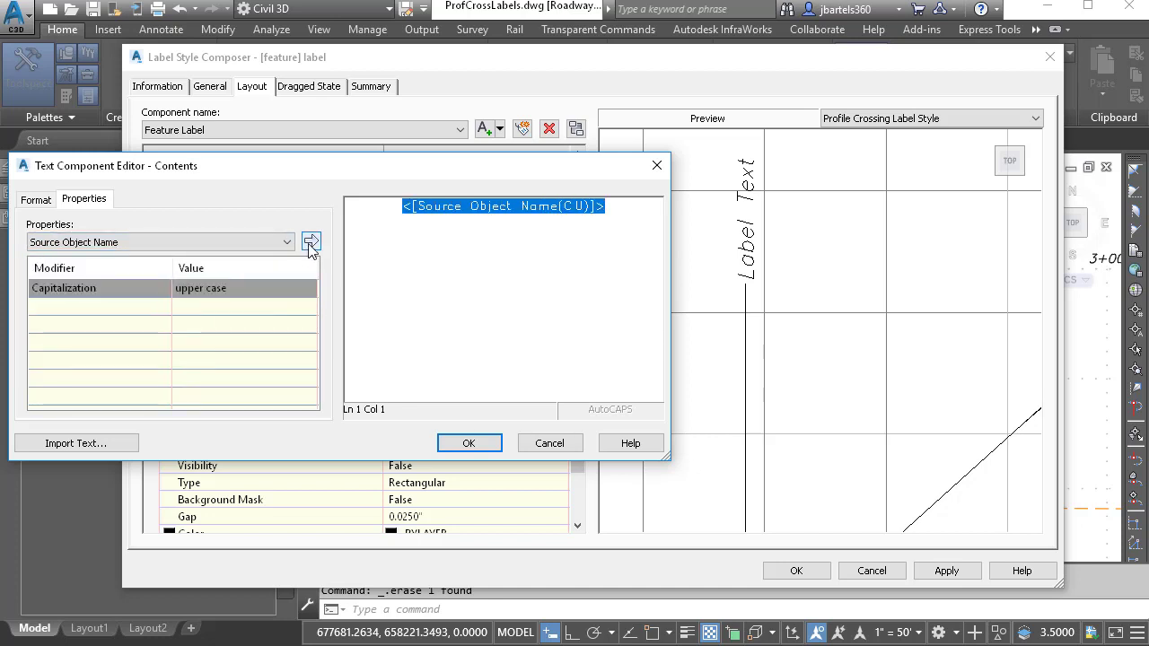
{"action": "left_click", "coordinate": [612, 207]}
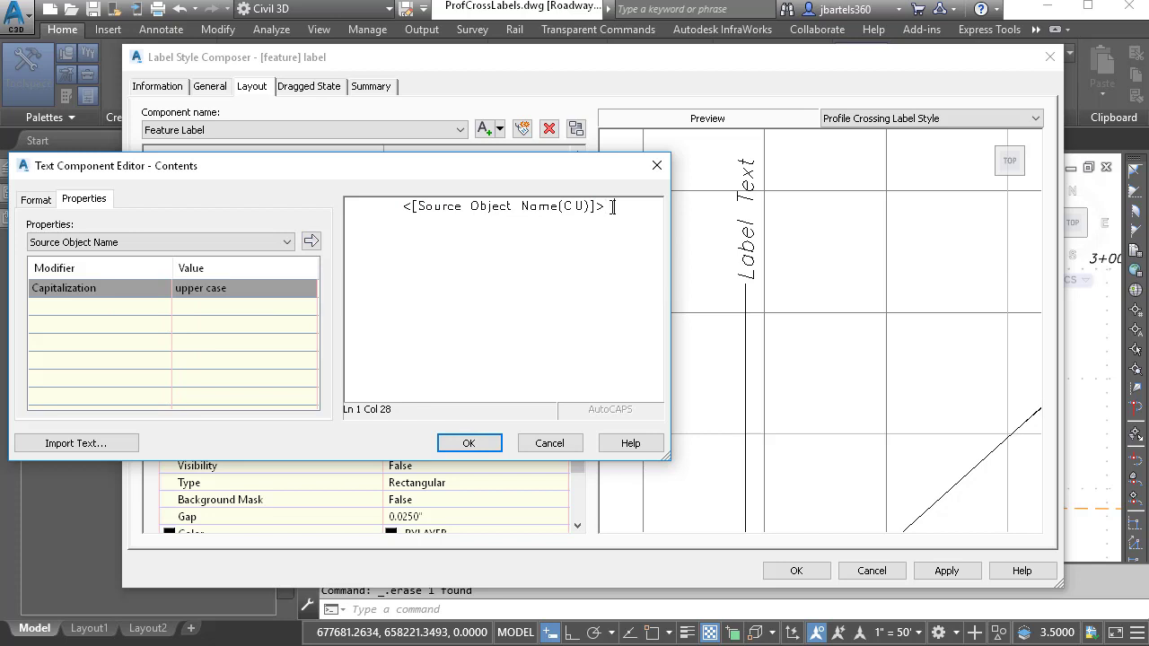
- Add STA.= followed by the Source Station field
{"action": "type", "text": "STA.="}
{"action": "left_click", "coordinate": [293, 242]}
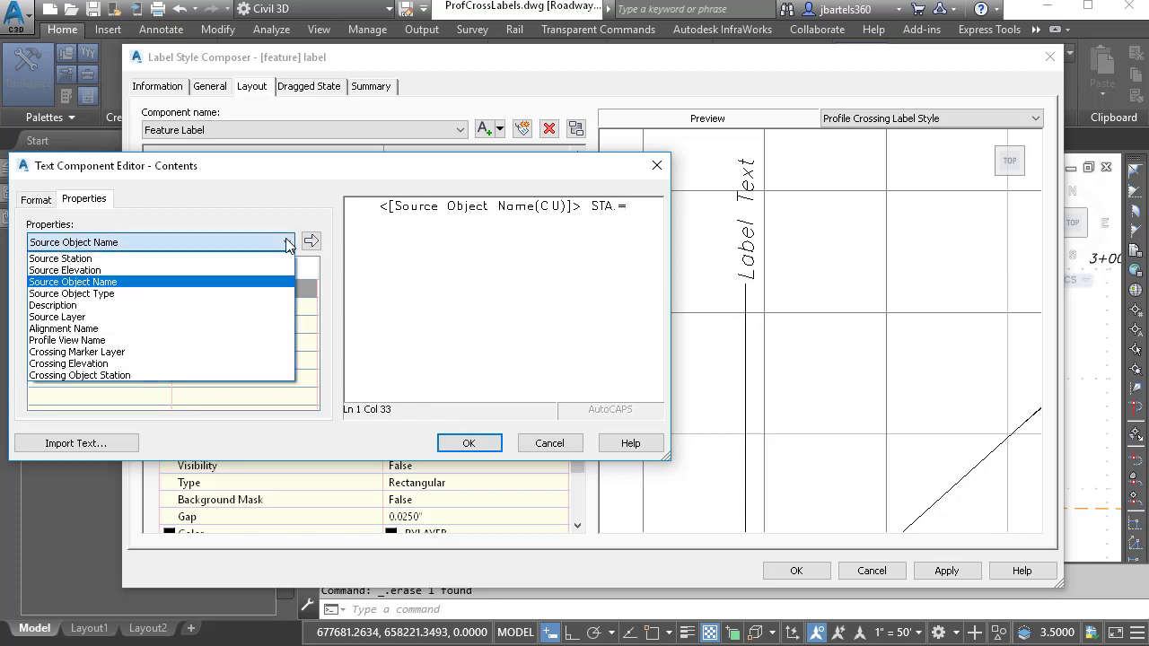
{"action": "left_click", "coordinate": [269, 255]}
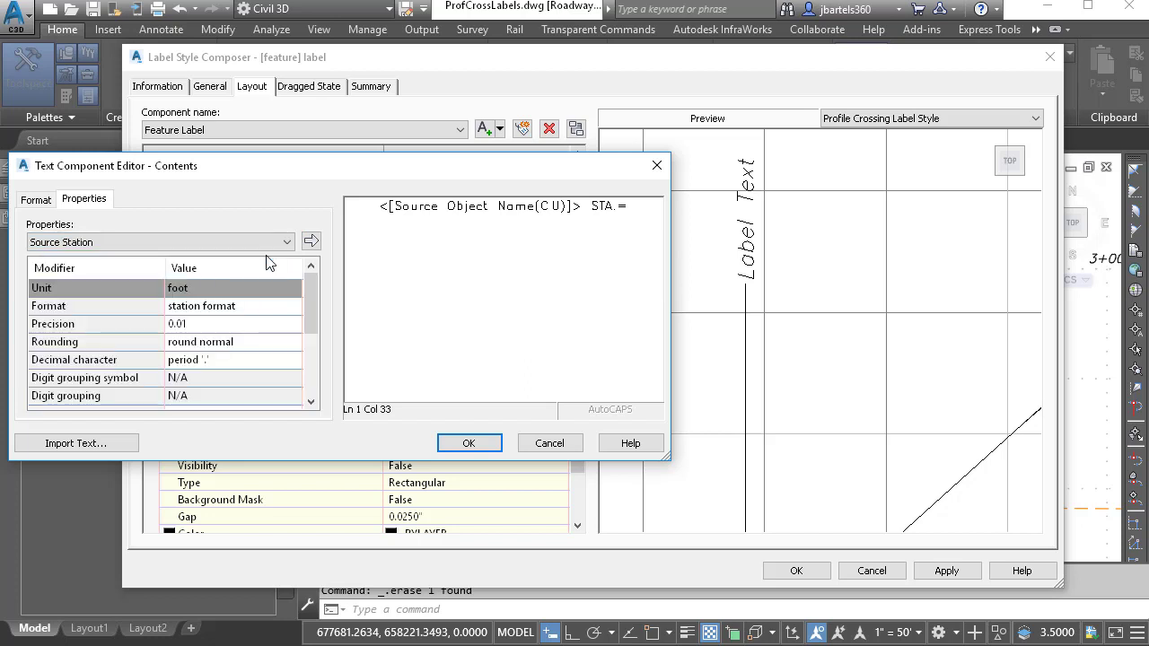
{"action": "left_click", "coordinate": [310, 241]}
{"action": "left_click", "coordinate": [656, 222]}
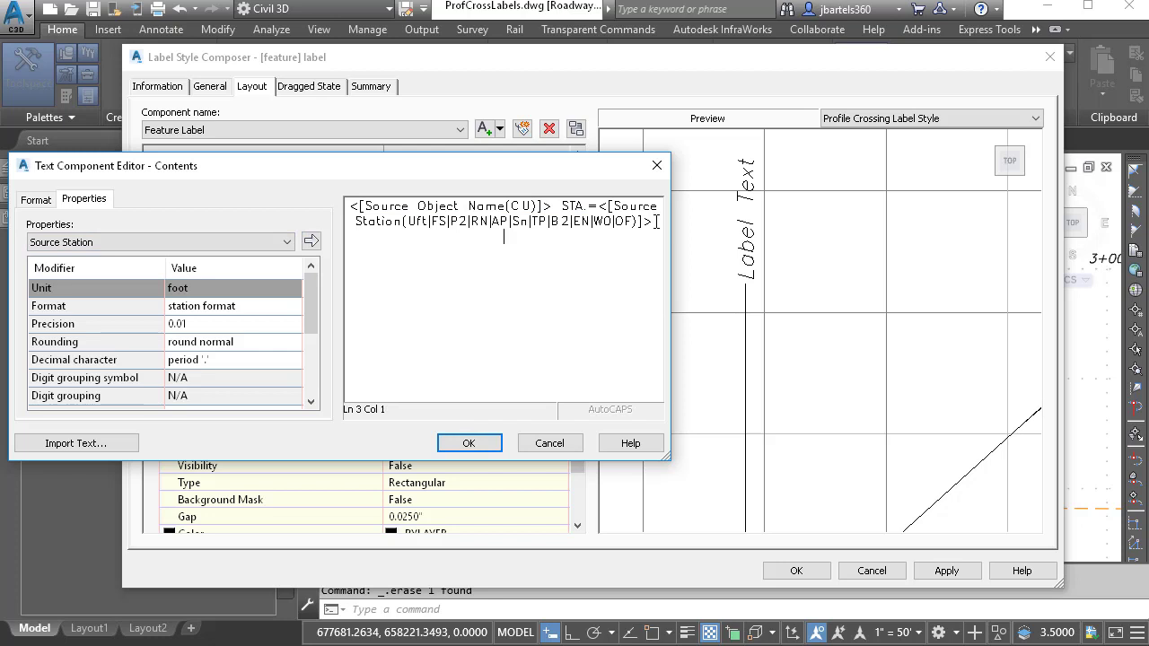
- Add ELEV.= followed by the Source Elevation field
{"action": "type", "text": "ELEV.="}
{"action": "left_click", "coordinate": [278, 241]}
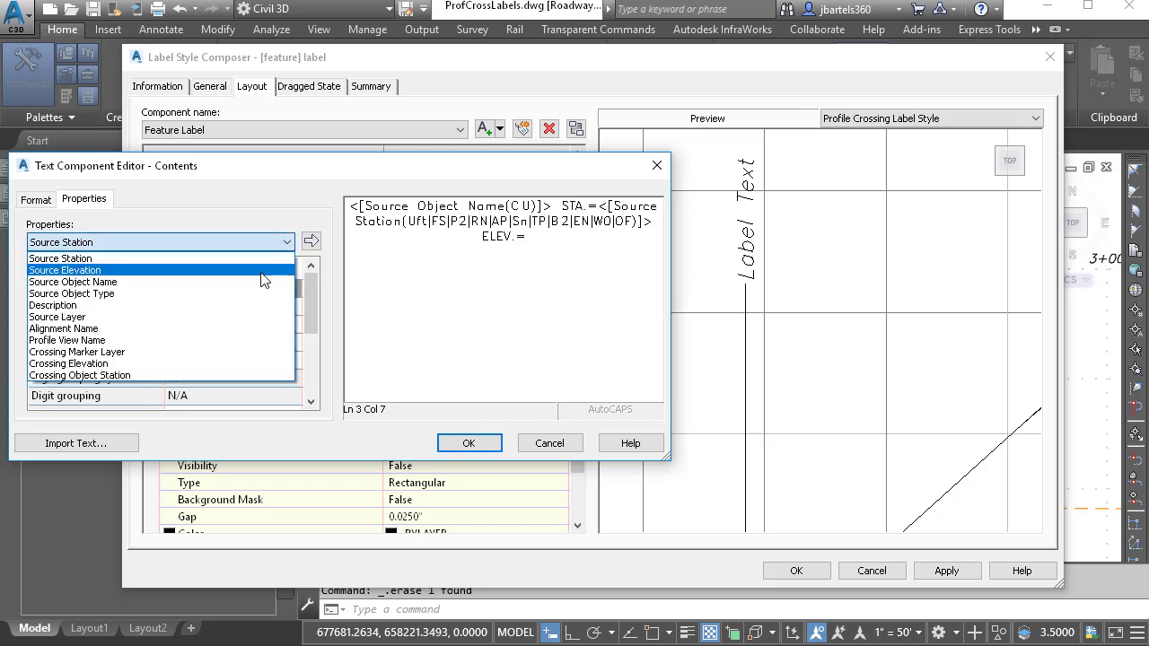
{"action": "left_click", "coordinate": [274, 267]}
{"action": "left_click", "coordinate": [310, 241]}
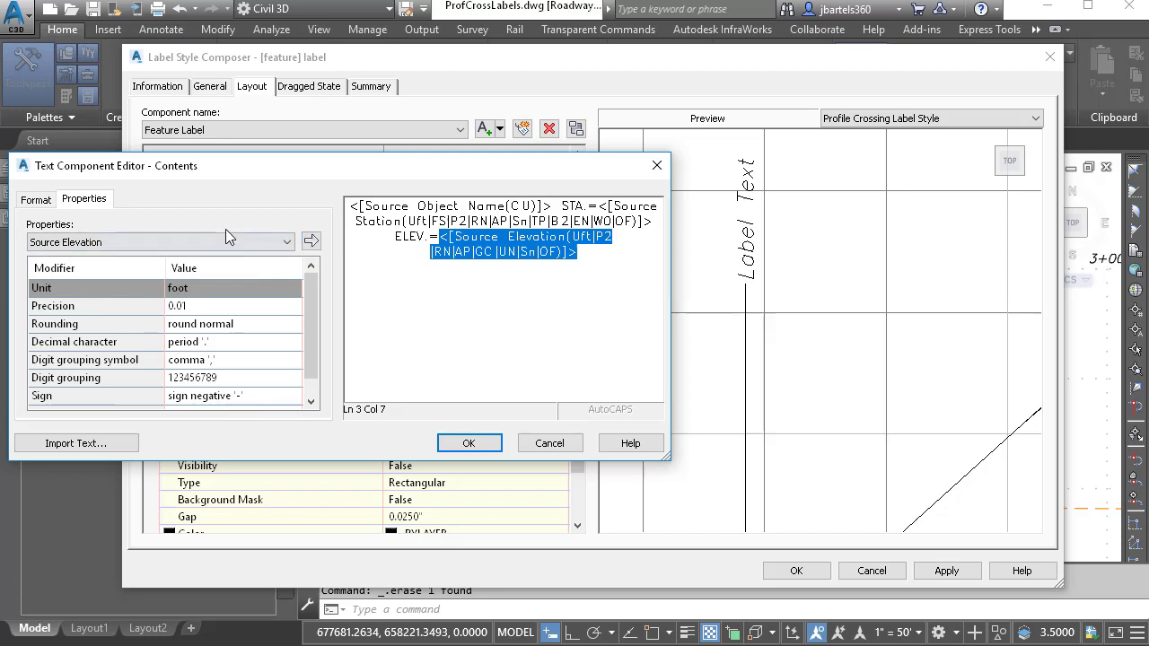
- Set the label text justification to Left and confirm the contents
{"action": "left_click", "coordinate": [40, 200]}
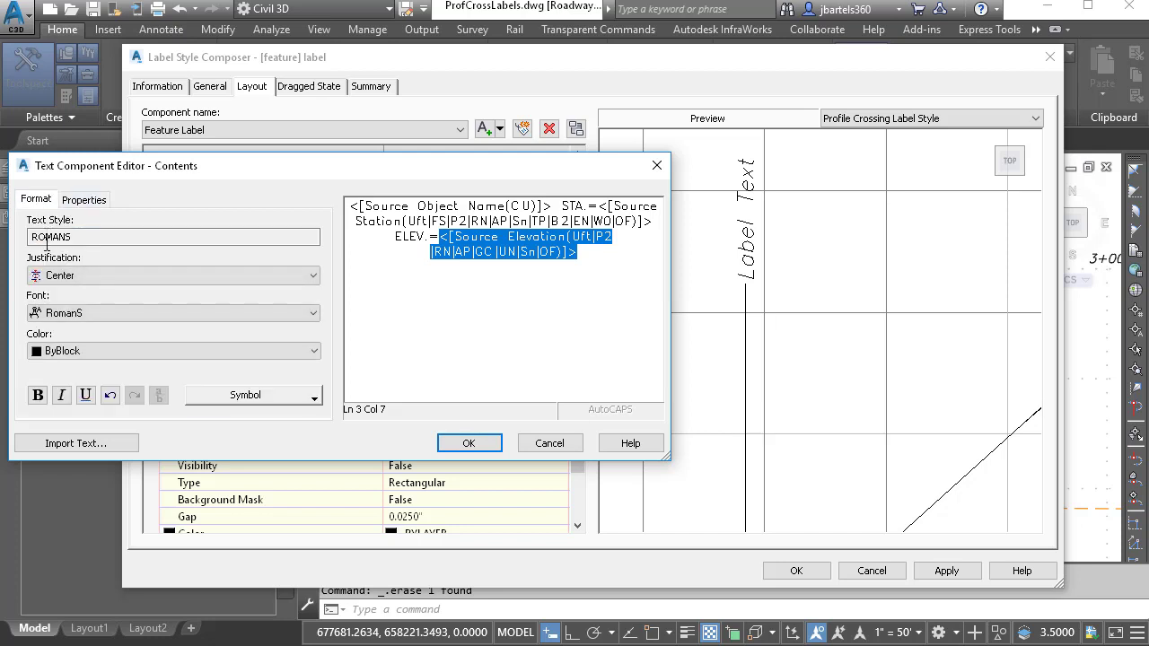
{"action": "left_click", "coordinate": [52, 275]}
{"action": "left_click", "coordinate": [51, 295]}
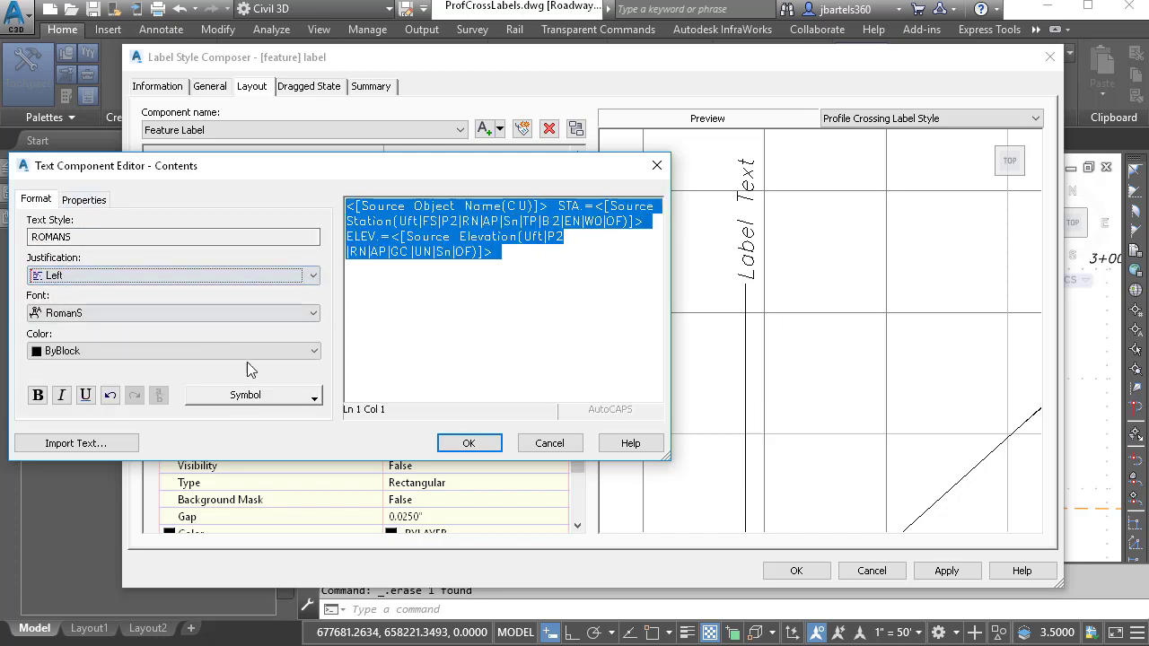
{"action": "left_click", "coordinate": [463, 441]}
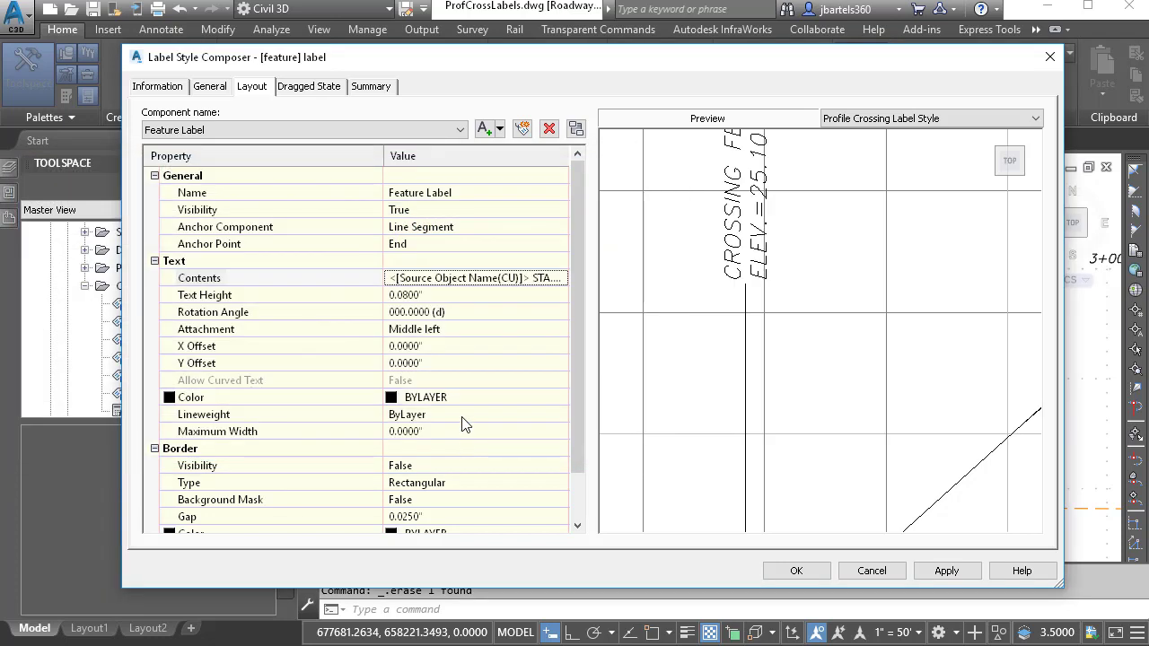
- Set the dragged-state text height to 0.08 and save the [feature] label style
{"action": "left_click", "coordinate": [319, 90]}
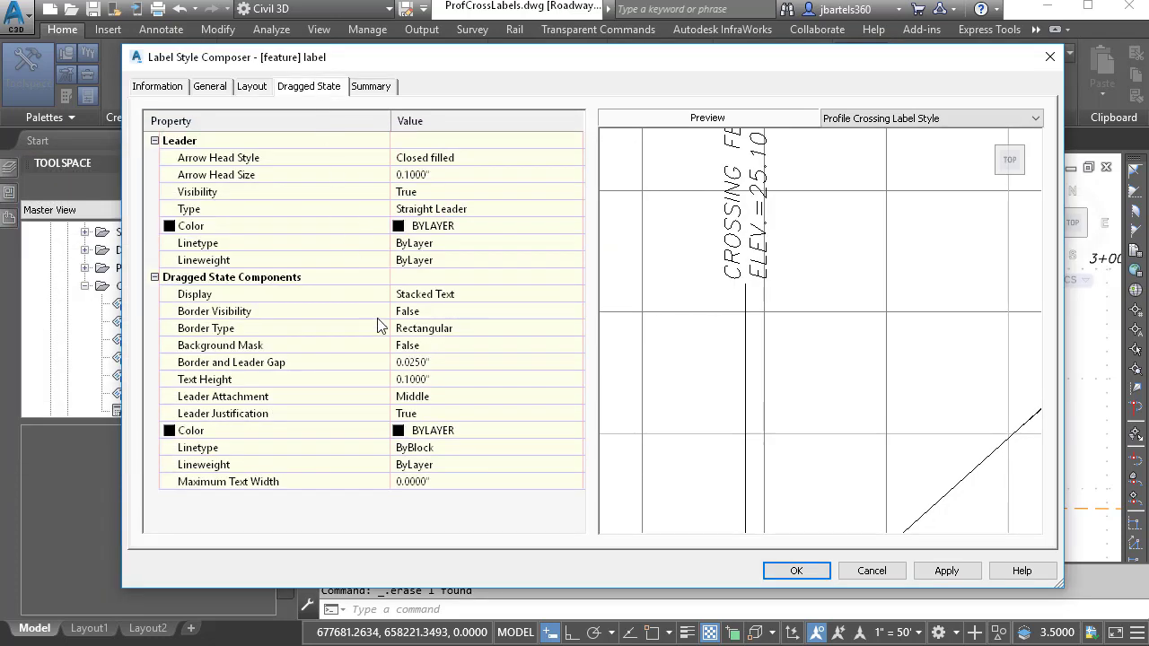
{"action": "left_click", "coordinate": [415, 376]}
{"action": "left_click_drag", "start_coordinate": [435, 379], "coordinate": [405, 377]}
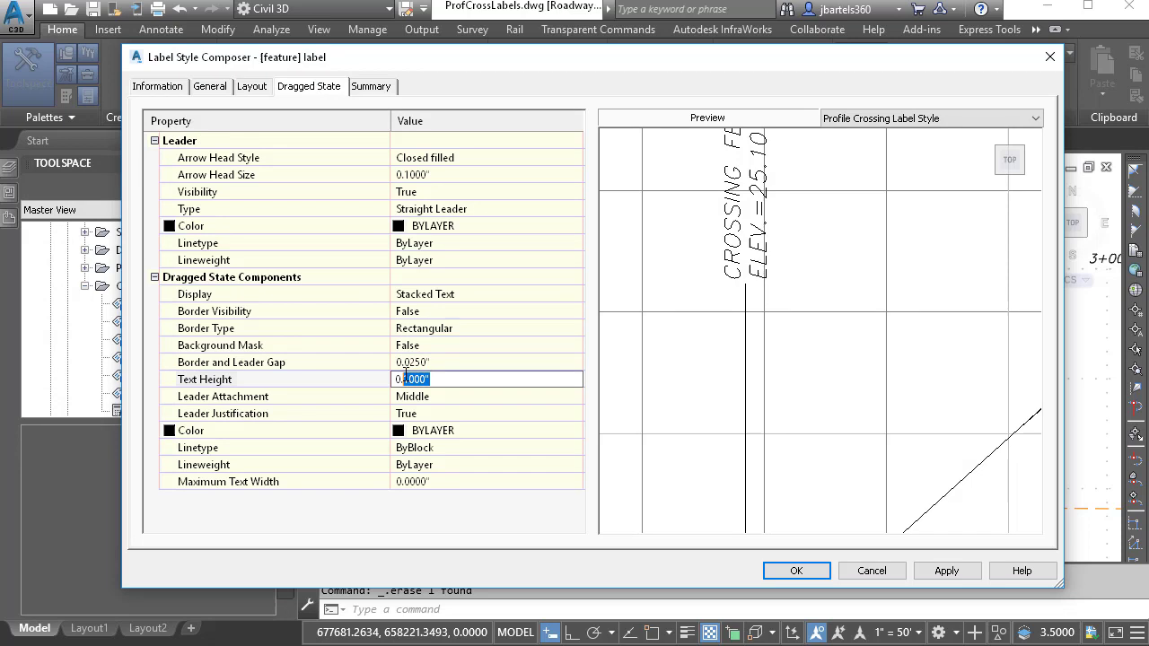
{"action": "type", "text": "08"}
{"action": "key", "text": "Return"}
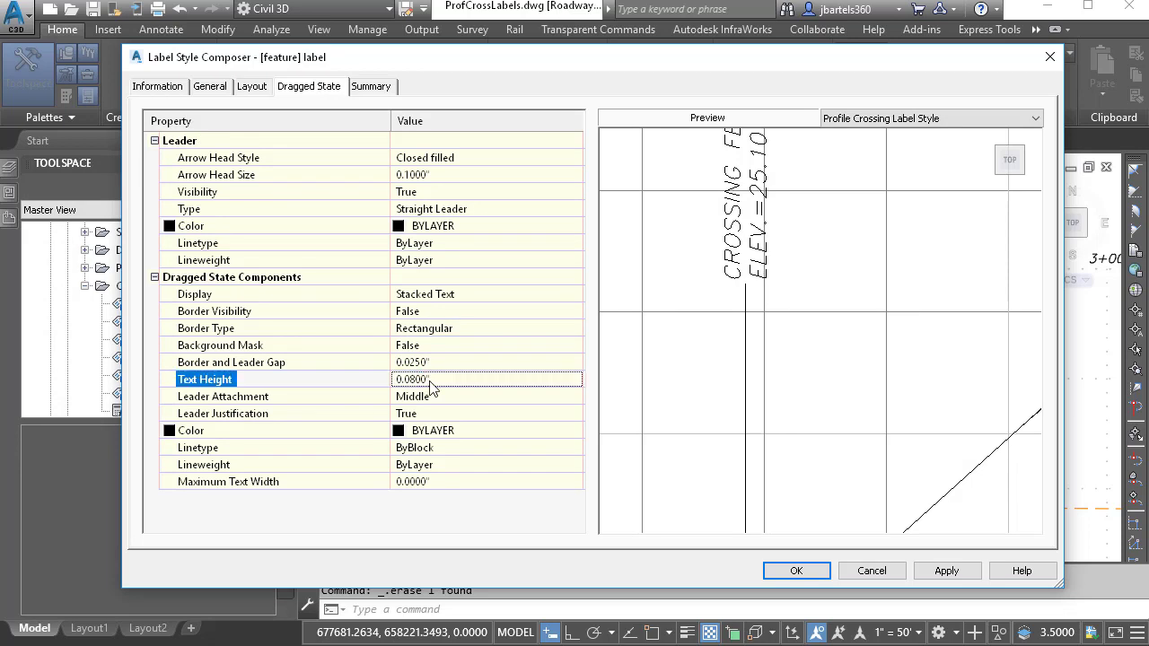
{"action": "left_click", "coordinate": [796, 570]}
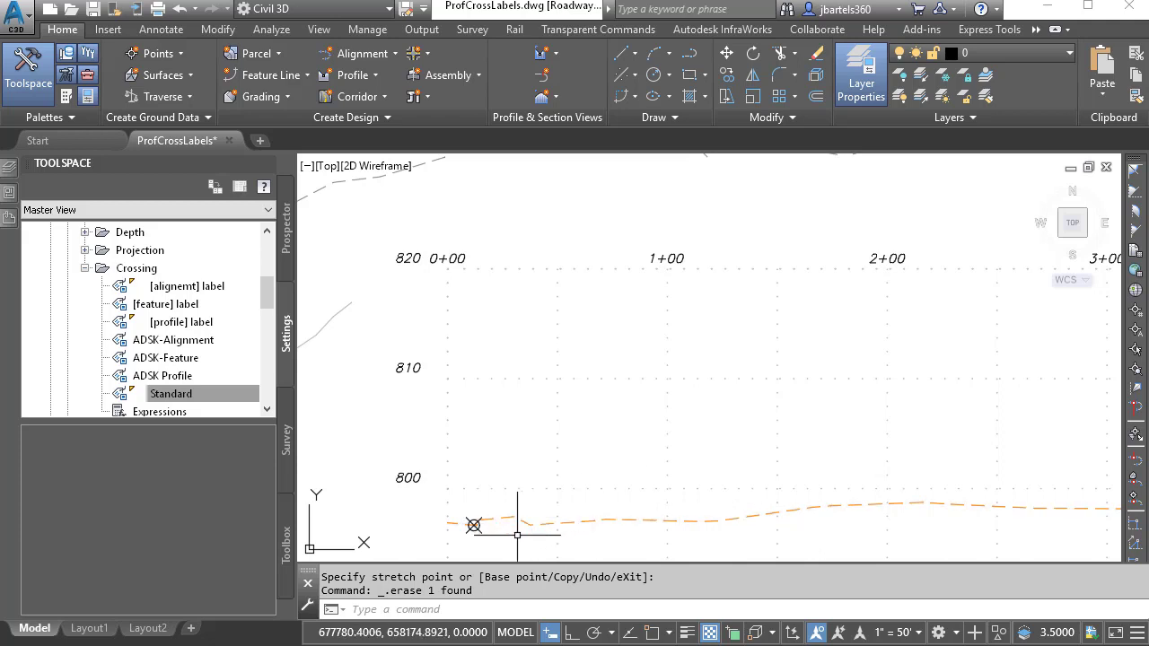
- Assign the [feature] label style to the EX-ETW crossing in the profile view's crossing properties
{"action": "left_click", "coordinate": [485, 536]}
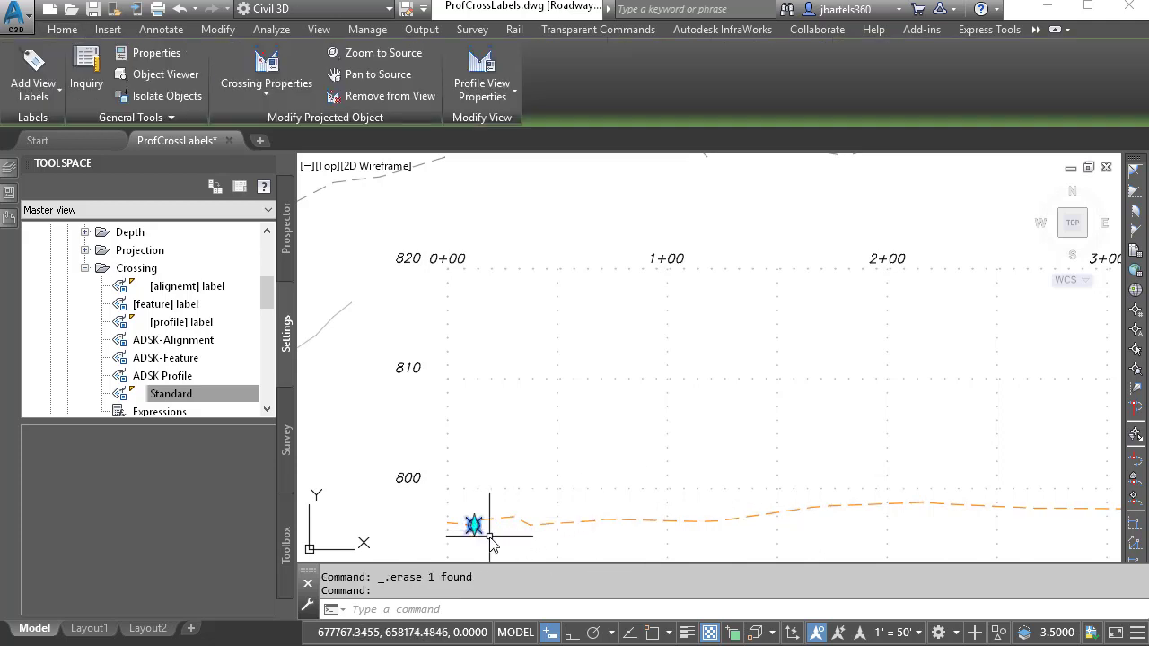
{"action": "left_click", "coordinate": [266, 72]}
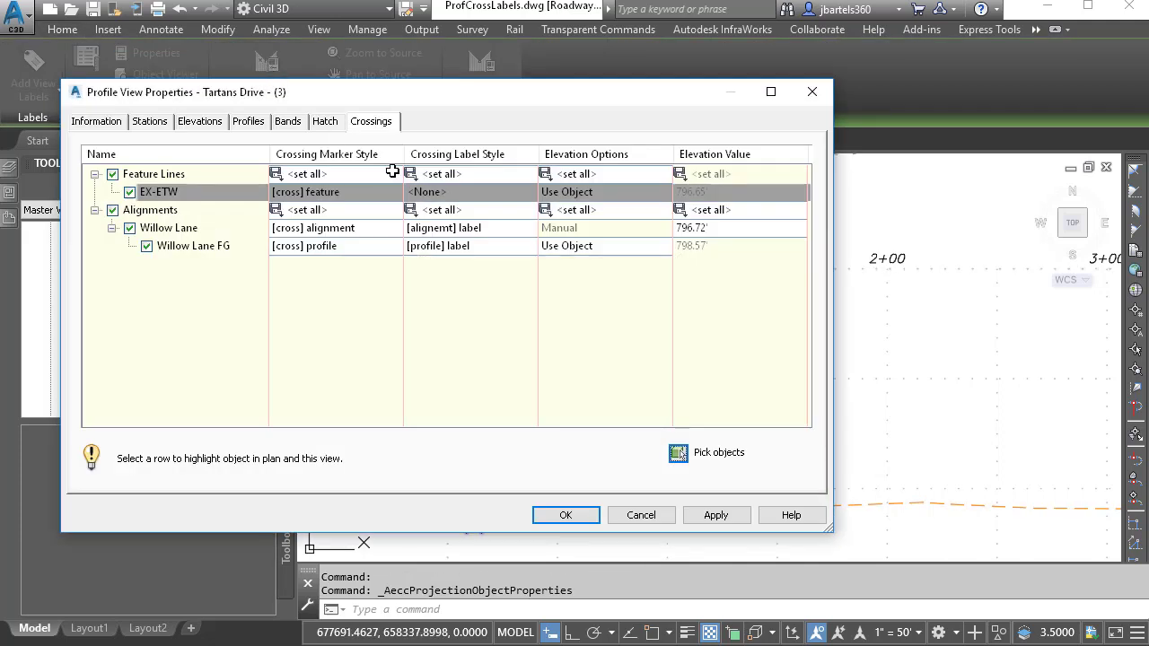
{"action": "left_click", "coordinate": [428, 194]}
{"action": "left_click", "coordinate": [258, 153]}
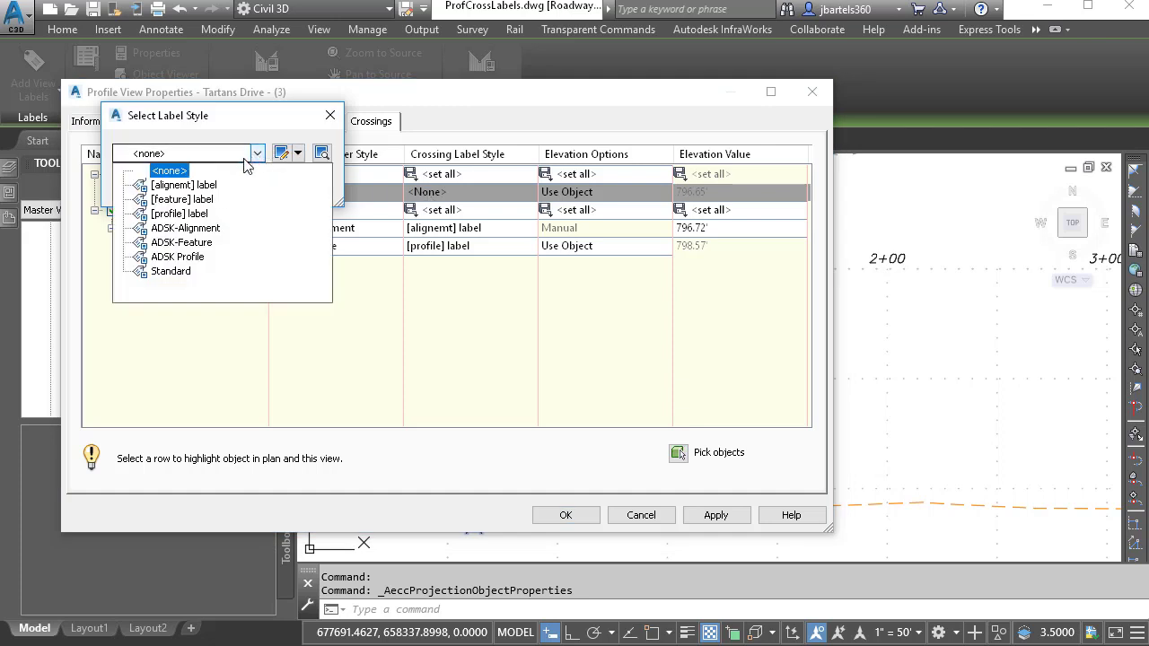
{"action": "left_click", "coordinate": [209, 199]}
{"action": "left_click", "coordinate": [150, 189]}
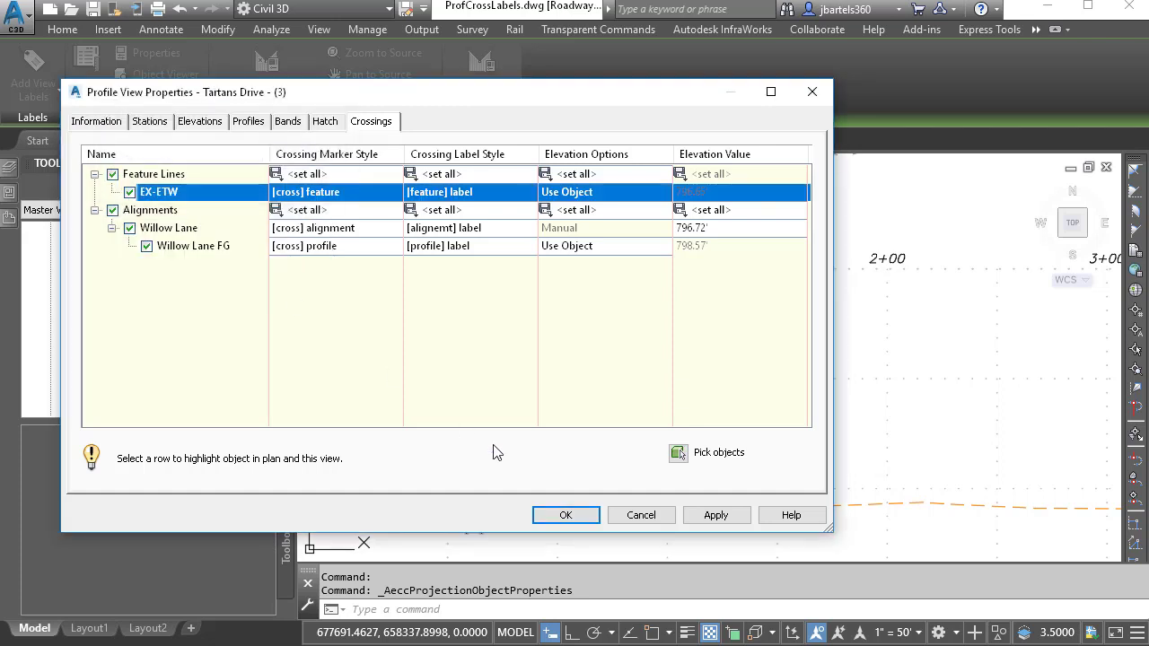
{"action": "left_click", "coordinate": [563, 515]}
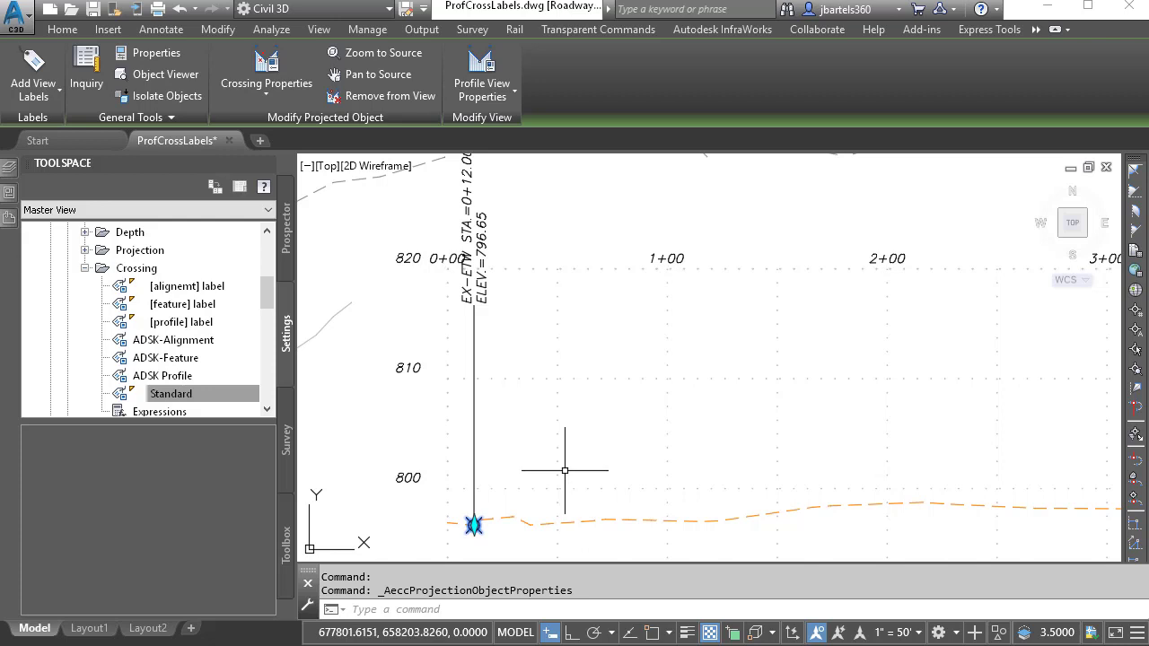
- Move the EX-ETW crossing label's anchor lower along its line
{"action": "key", "text": "Escape"}
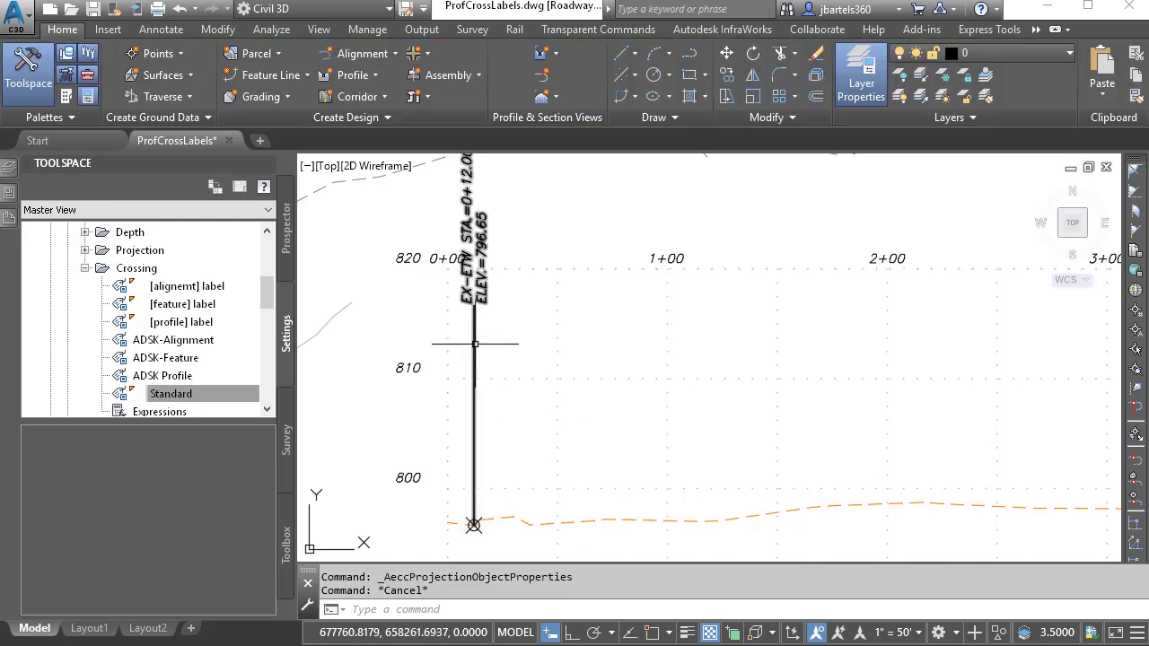
{"action": "left_click", "coordinate": [486, 327]}
{"action": "left_click", "coordinate": [474, 306]}
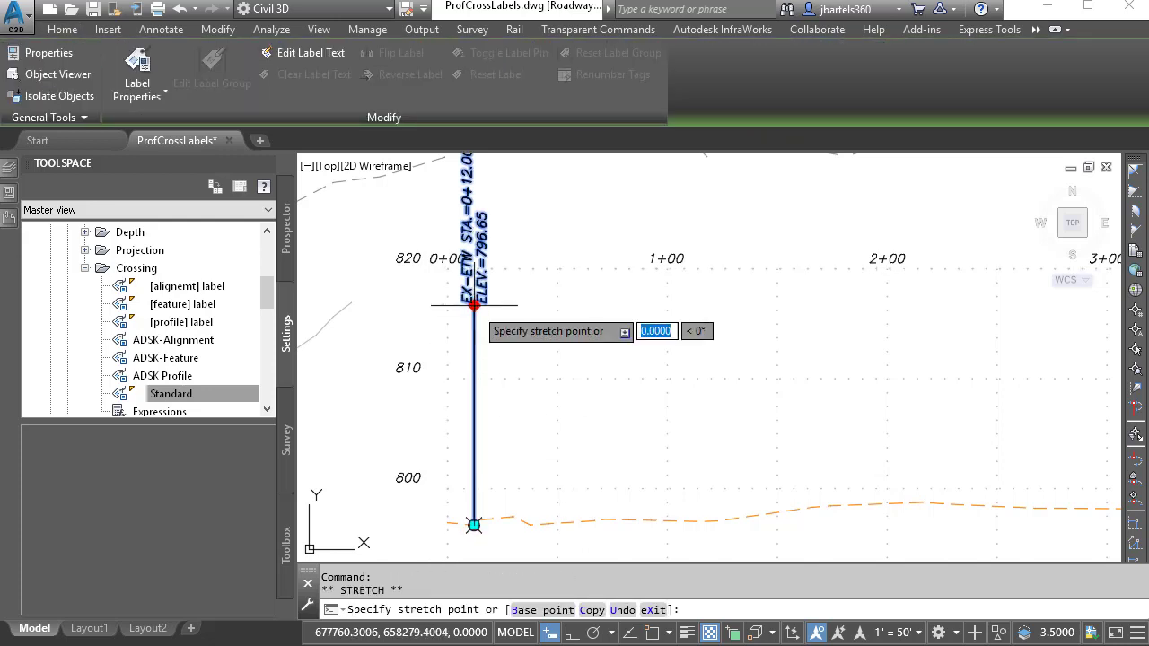
{"action": "left_click", "coordinate": [474, 449]}
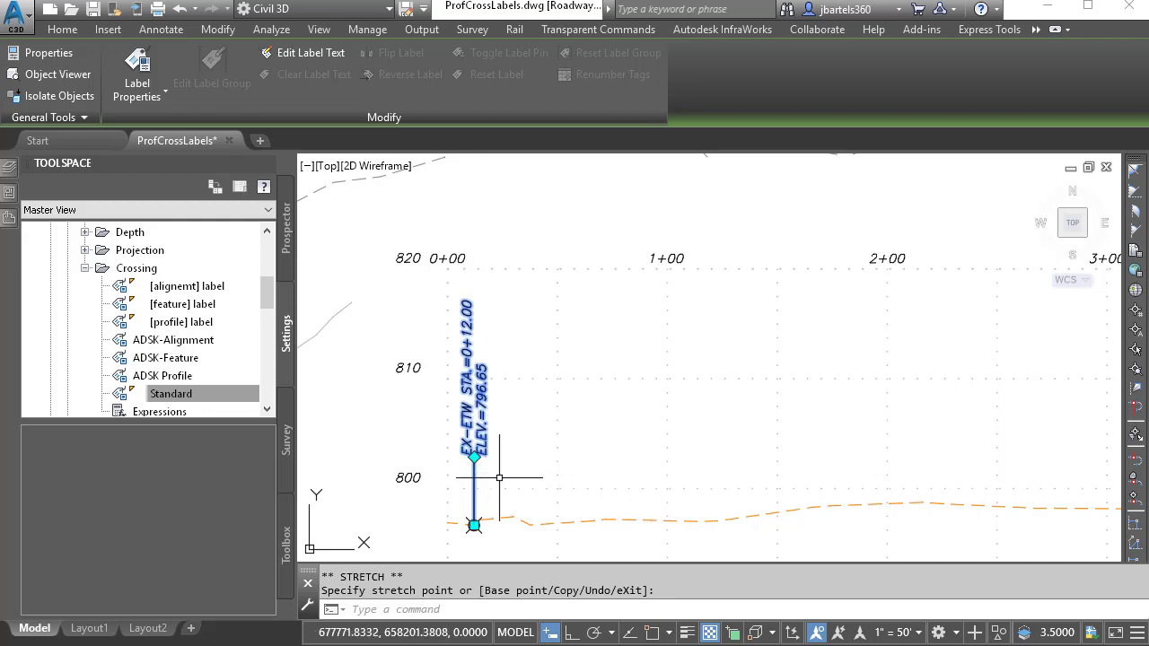
{"action": "scroll", "coordinate": [513, 462], "scroll_direction": "up", "scroll_amount": 1}
{"action": "middle_click_drag", "start_coordinate": [523, 462], "coordinate": [539, 452]}
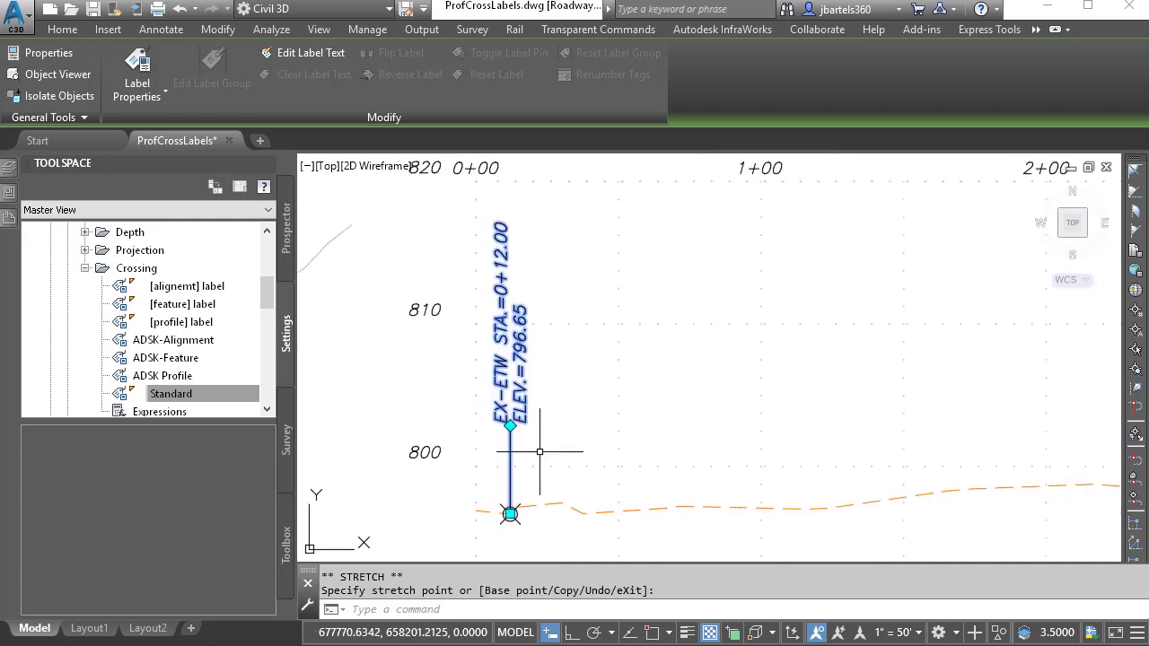
- Drag the EX-ETW label aside into stacked STA. and ELEV. text with an arrow leader
{"action": "left_click", "coordinate": [510, 513]}
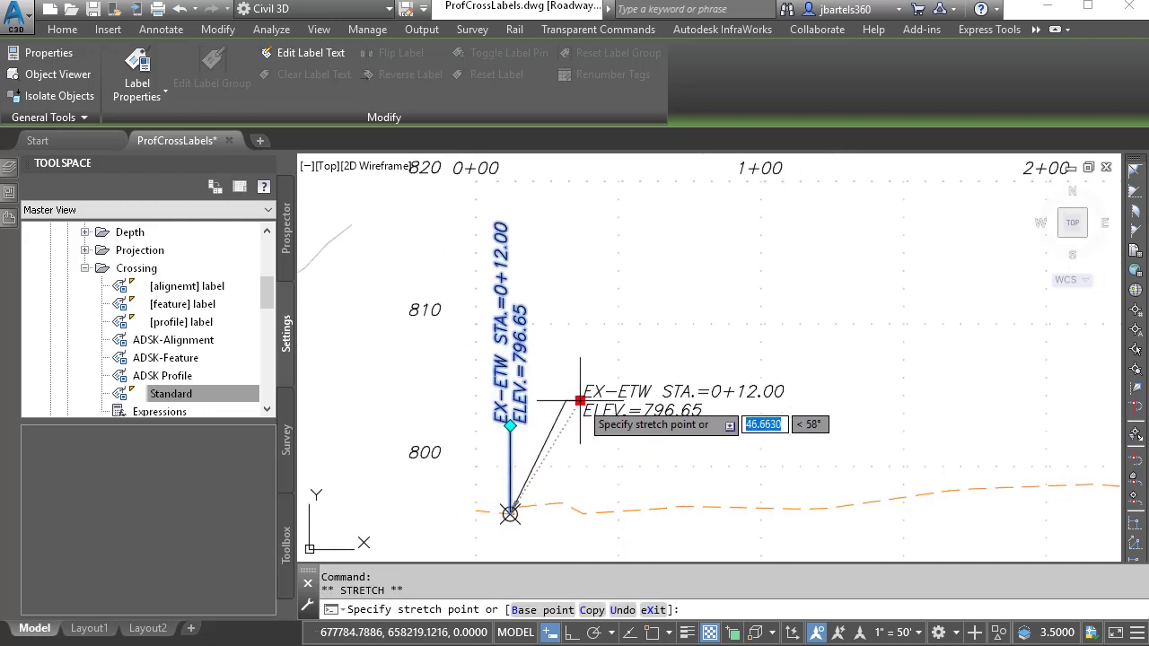
{"action": "key", "text": "Escape"}
{"action": "key", "text": "Escape"}
{"action": "scroll", "coordinate": [611, 462], "scroll_direction": "up", "scroll_amount": 2}
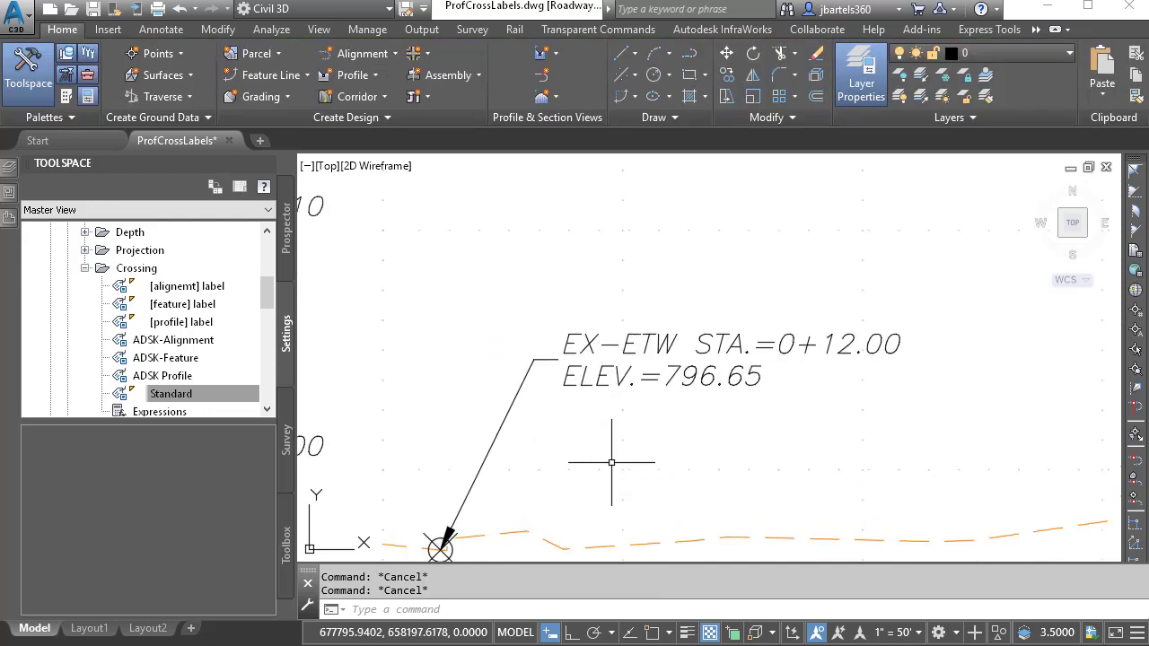
{"action": "middle_click_drag", "start_coordinate": [611, 462], "coordinate": [627, 410]}
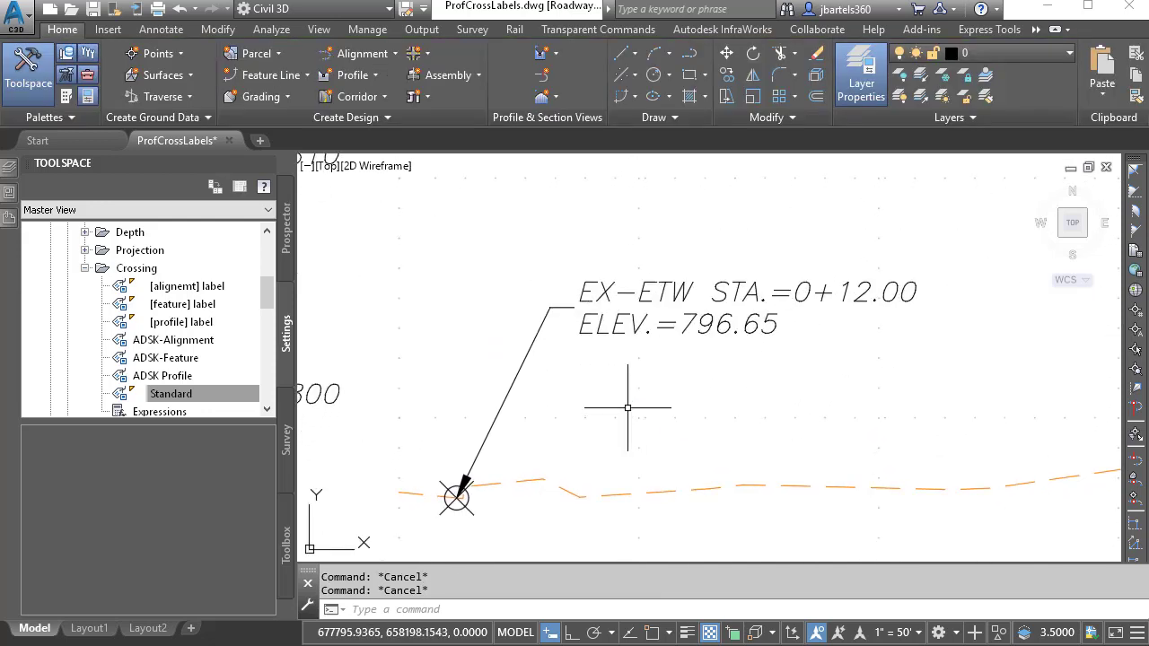